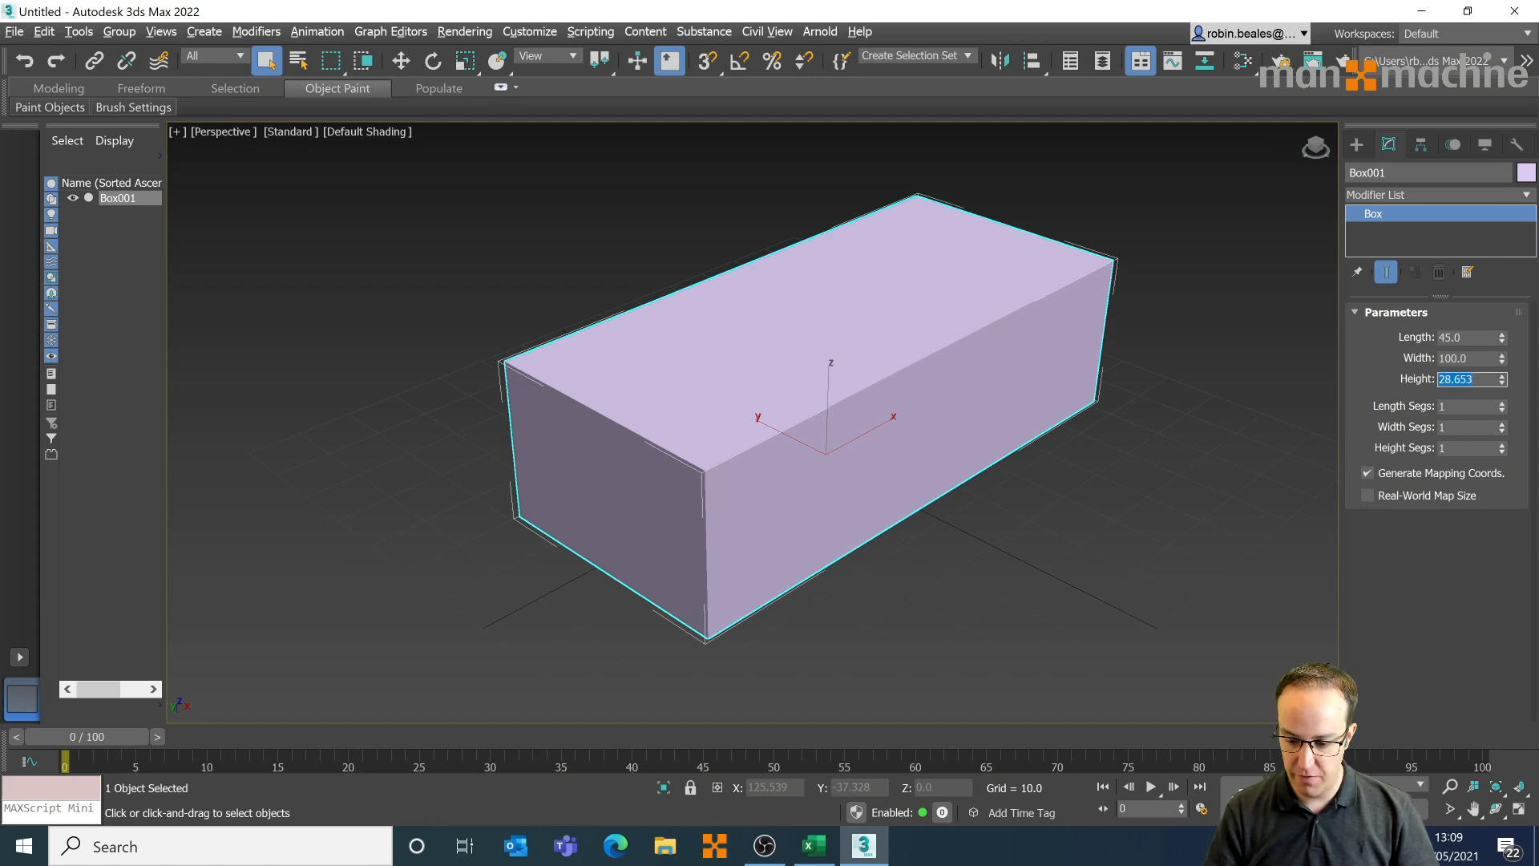
# - Set the box's height to 30 and its segments to 3 in length, 5 in width and 3 in height
pyautogui.write('30')
pyautogui.press('Return')
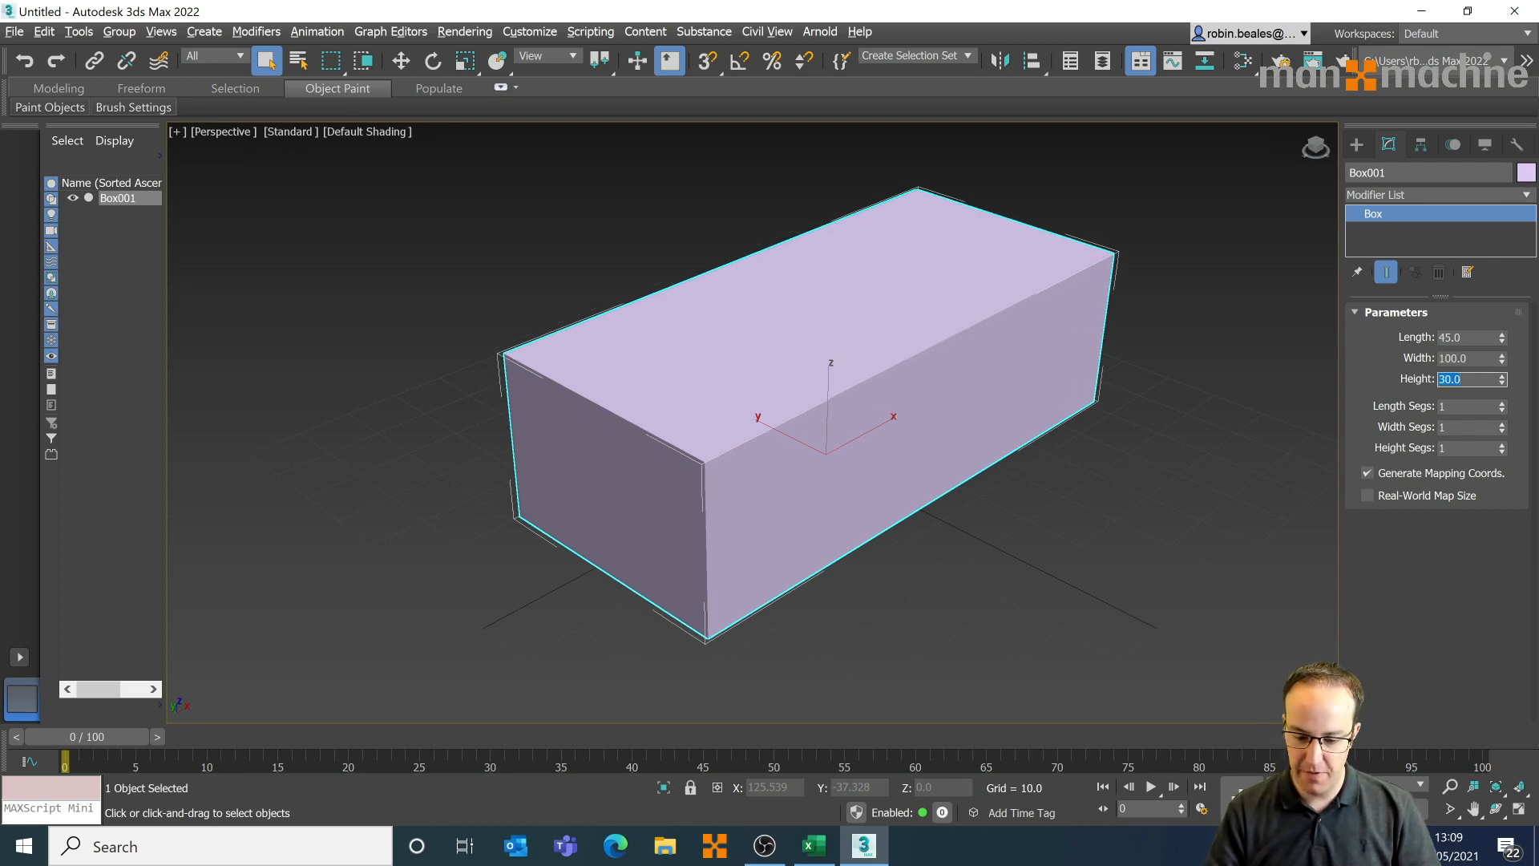
pyautogui.click(1501, 424)
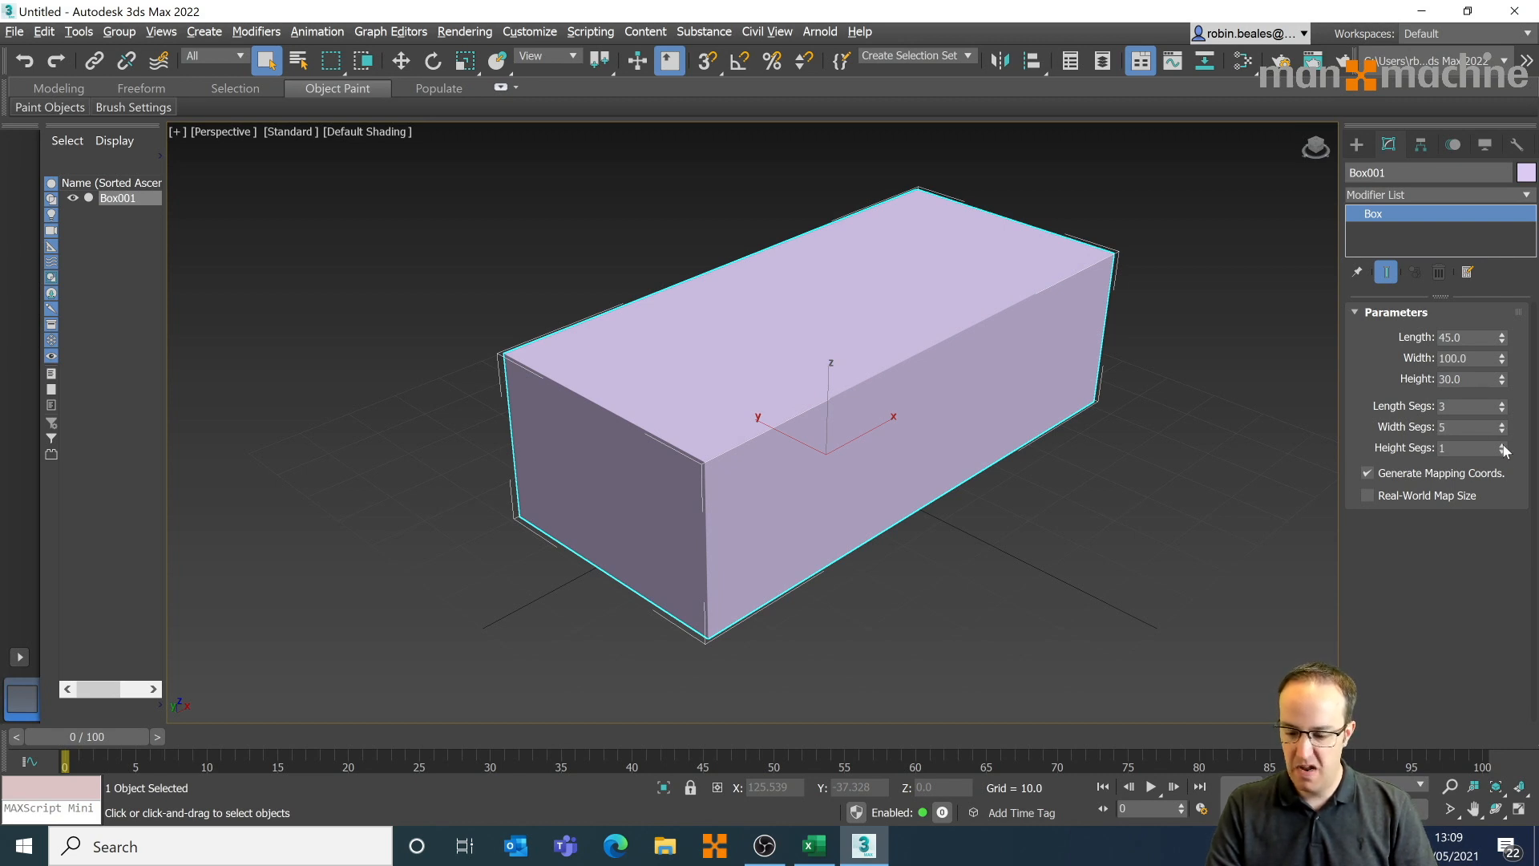
pyautogui.click(1502, 445)
pyautogui.click(1501, 444)
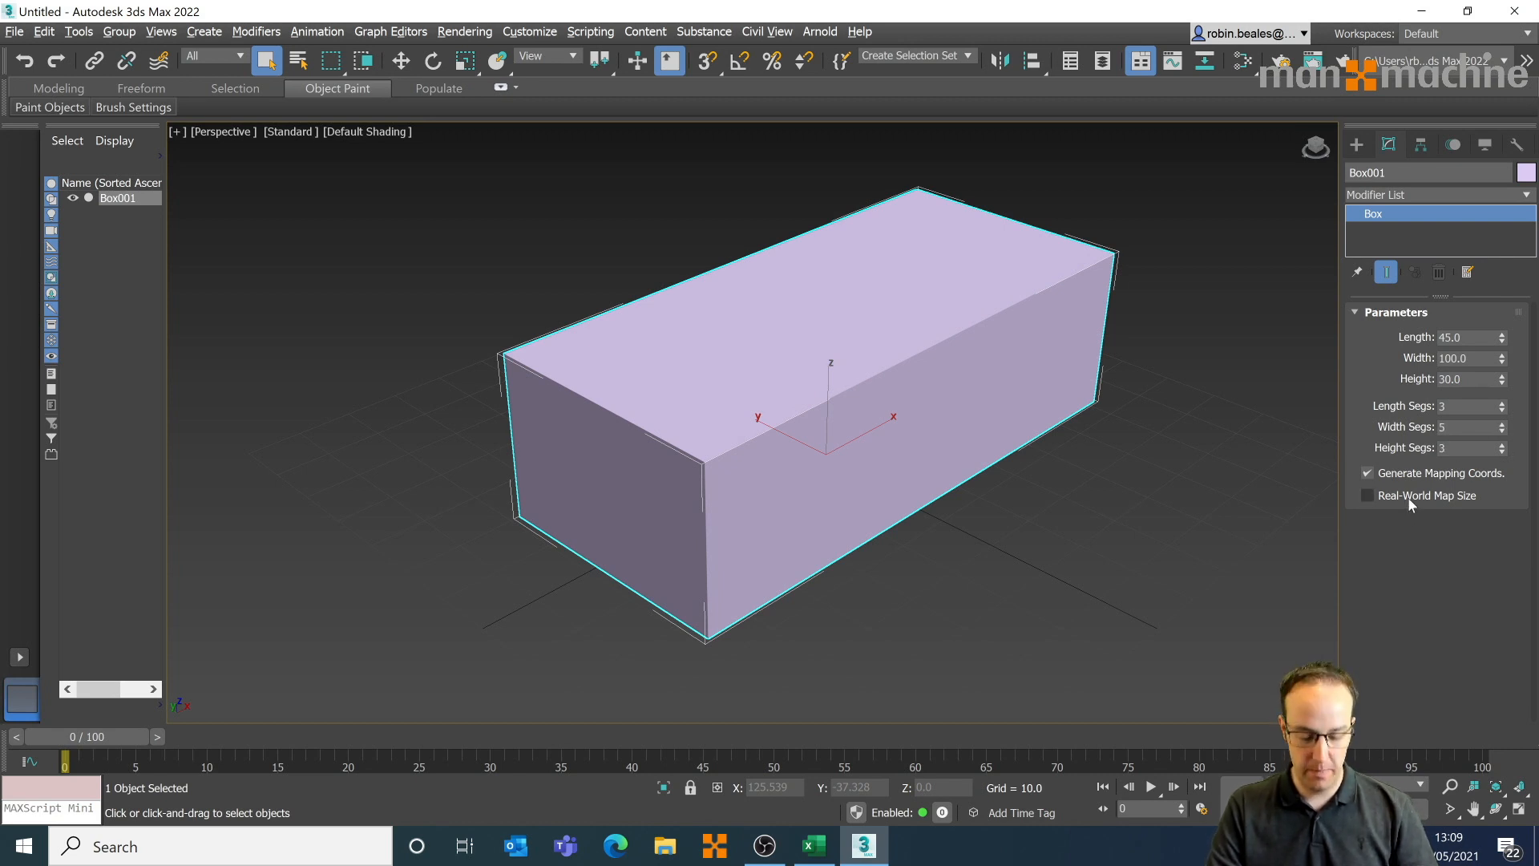
# - Show edged faces in the viewport and add an Edit Poly modifier to the box
pyautogui.press('F4')
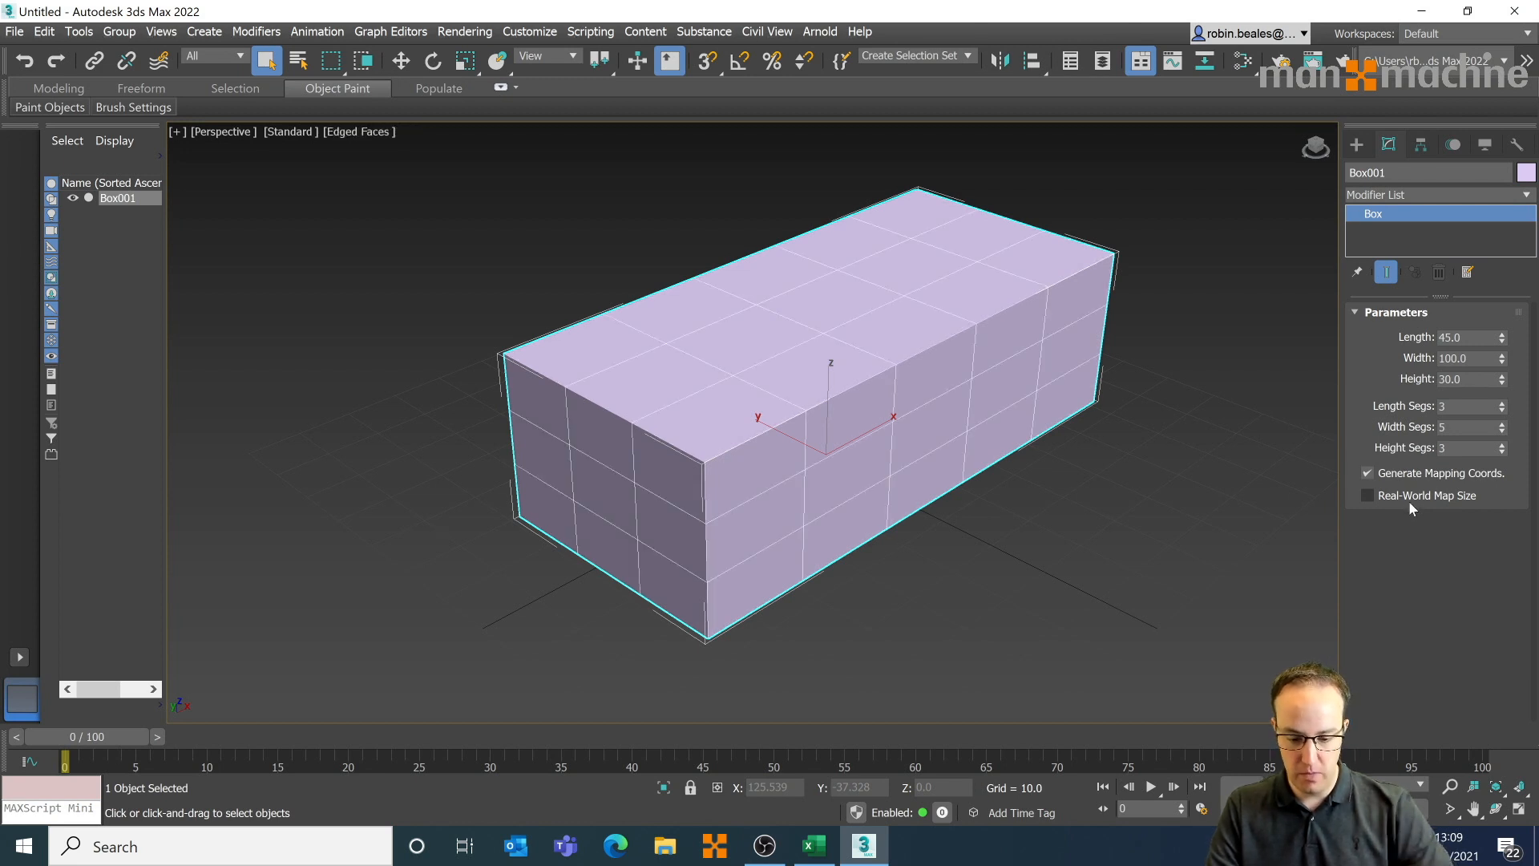
pyautogui.moveTo(828, 457); pyautogui.dragTo(828, 487, button='middle')
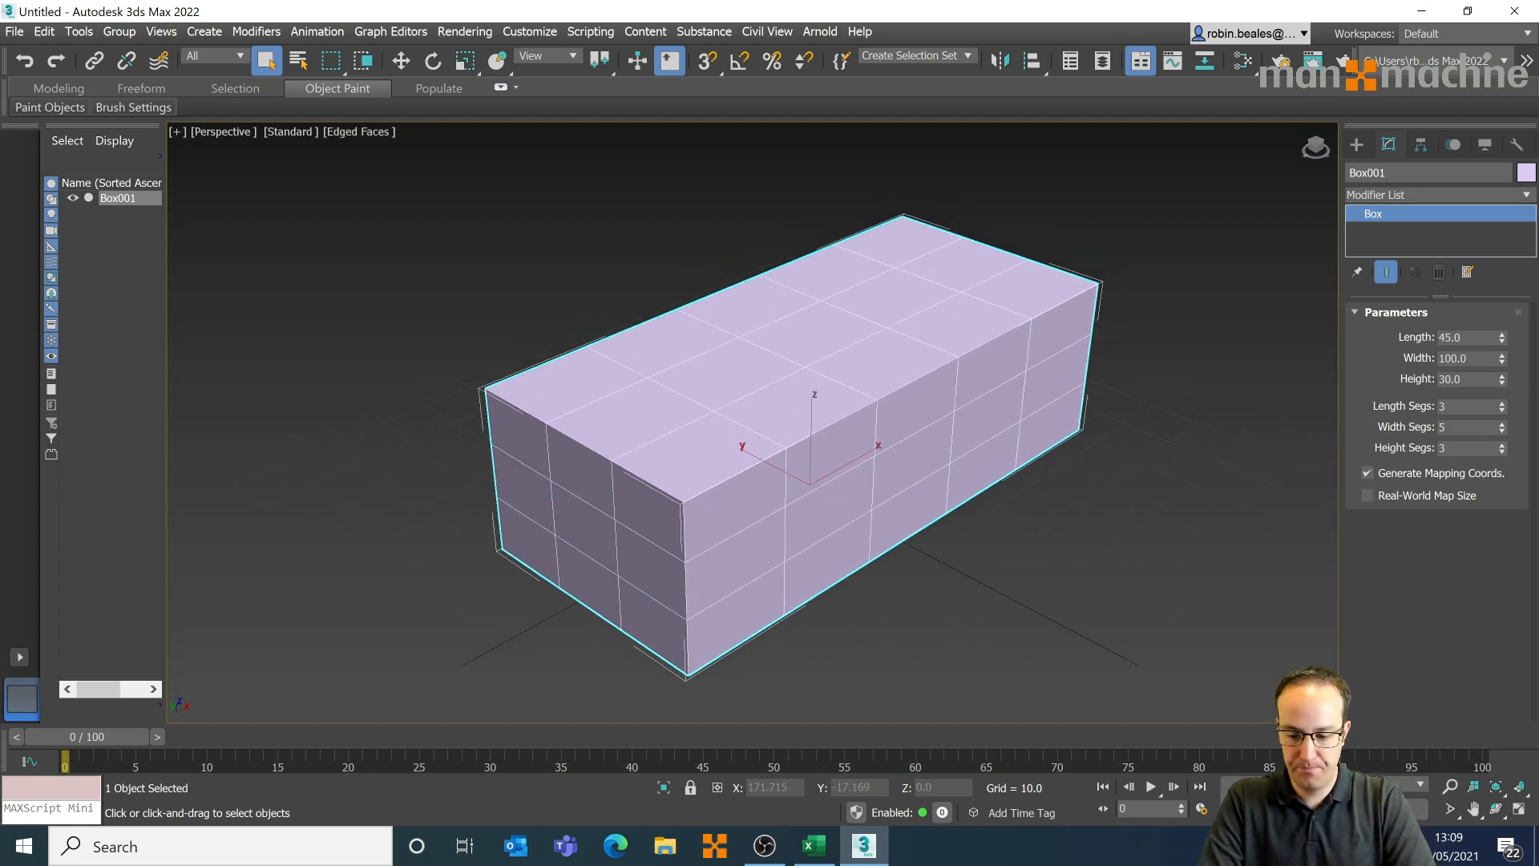
pyautogui.click(1422, 194)
pyautogui.press('e')
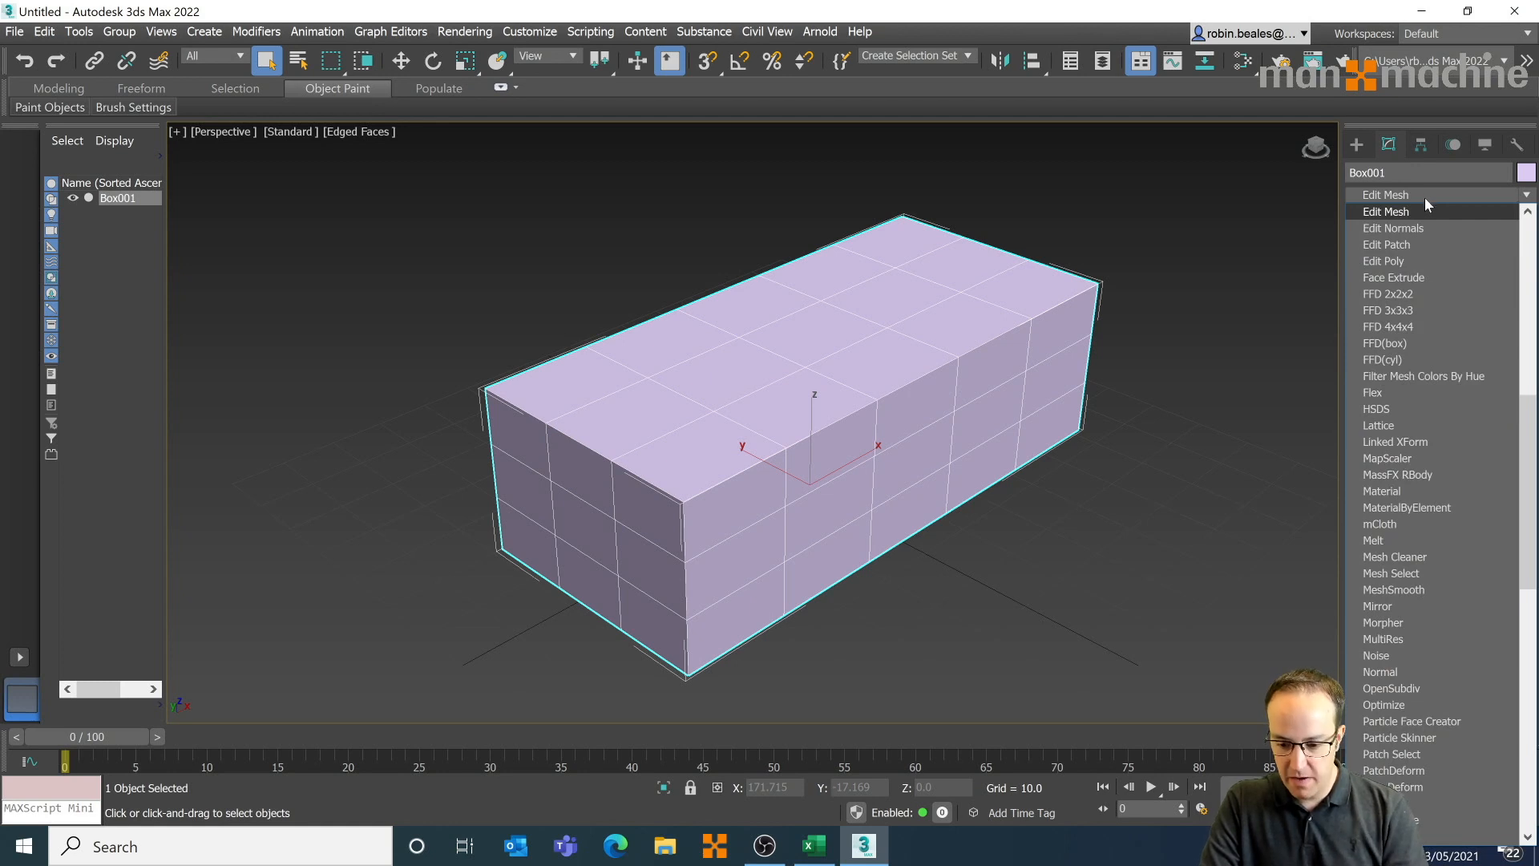
pyautogui.click(1419, 260)
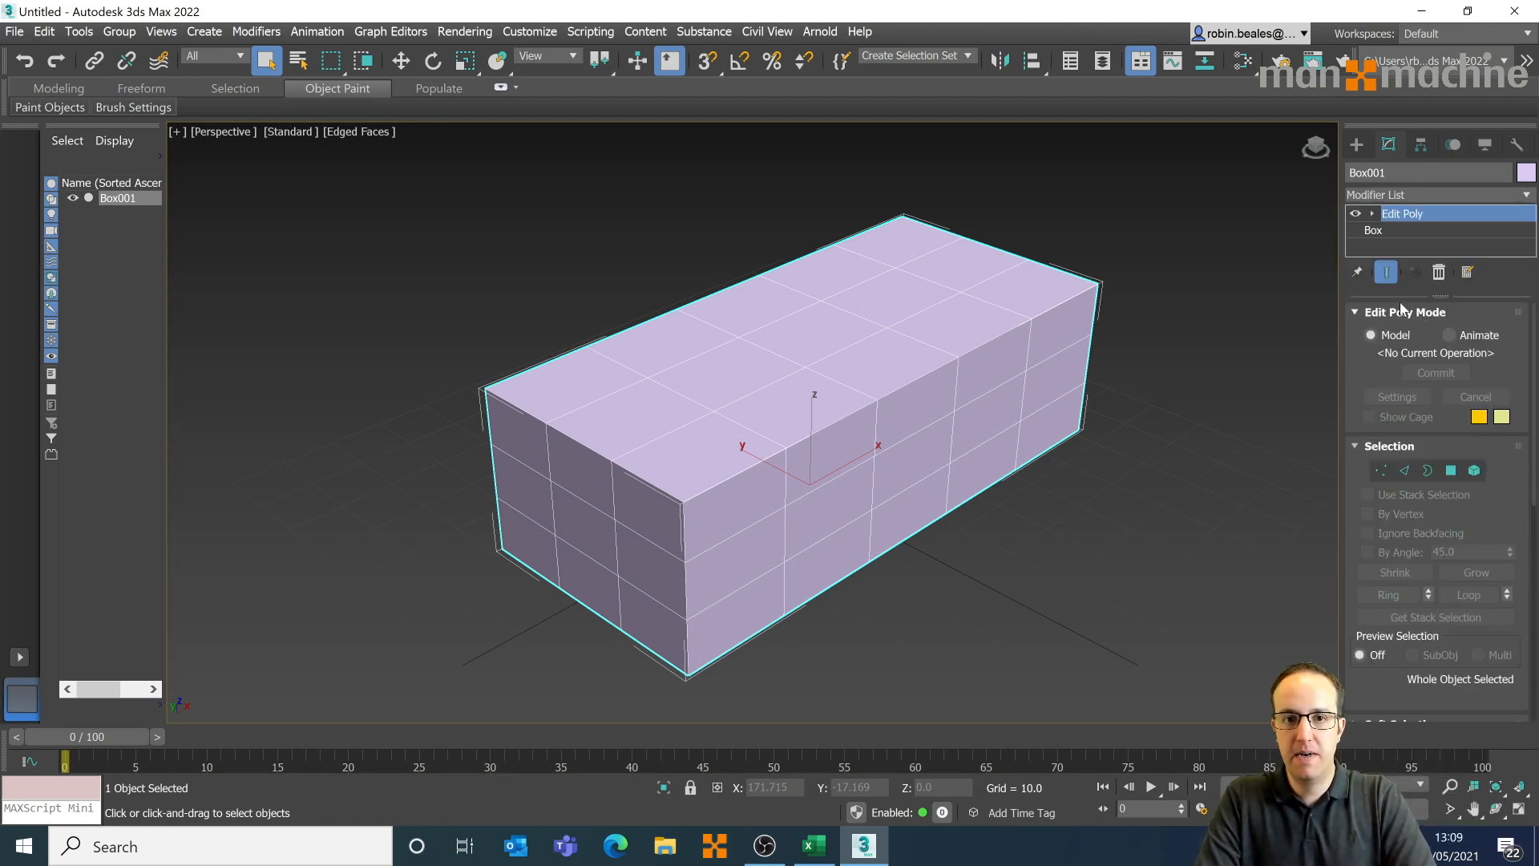
# - Extrude the middle column of three polygons on the box's short front end outward by about 21 units along X
pyautogui.click(1453, 476)
pyautogui.keyDown('alt'); pyautogui.moveTo(963, 556); pyautogui.dragTo(730, 429, button='middle'); pyautogui.keyUp('alt')
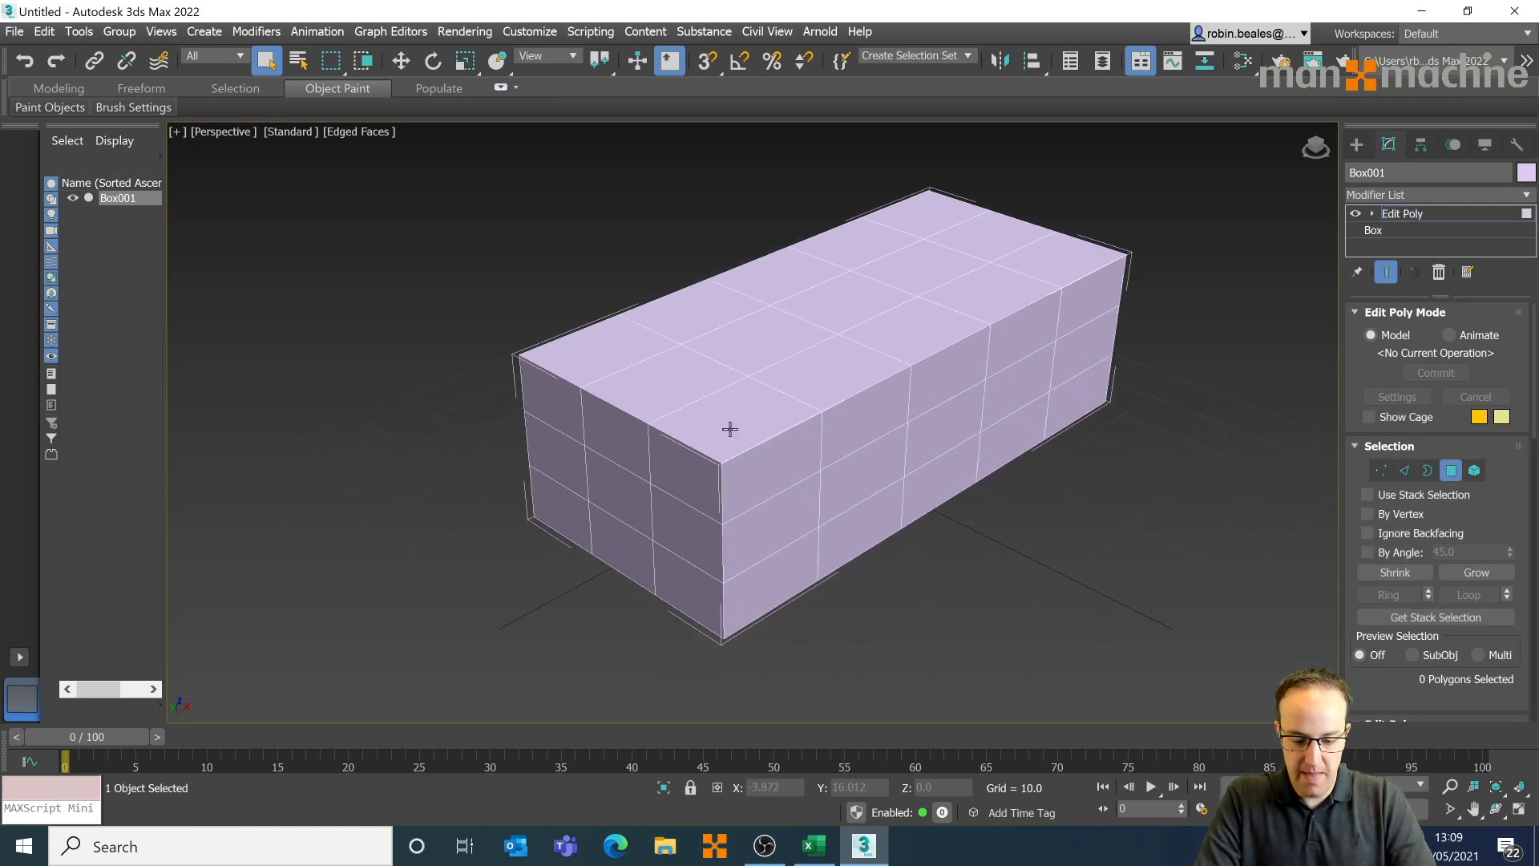
pyautogui.click(626, 447)
pyautogui.keyDown('ctrl'); pyautogui.click(616, 513); pyautogui.keyUp('ctrl')
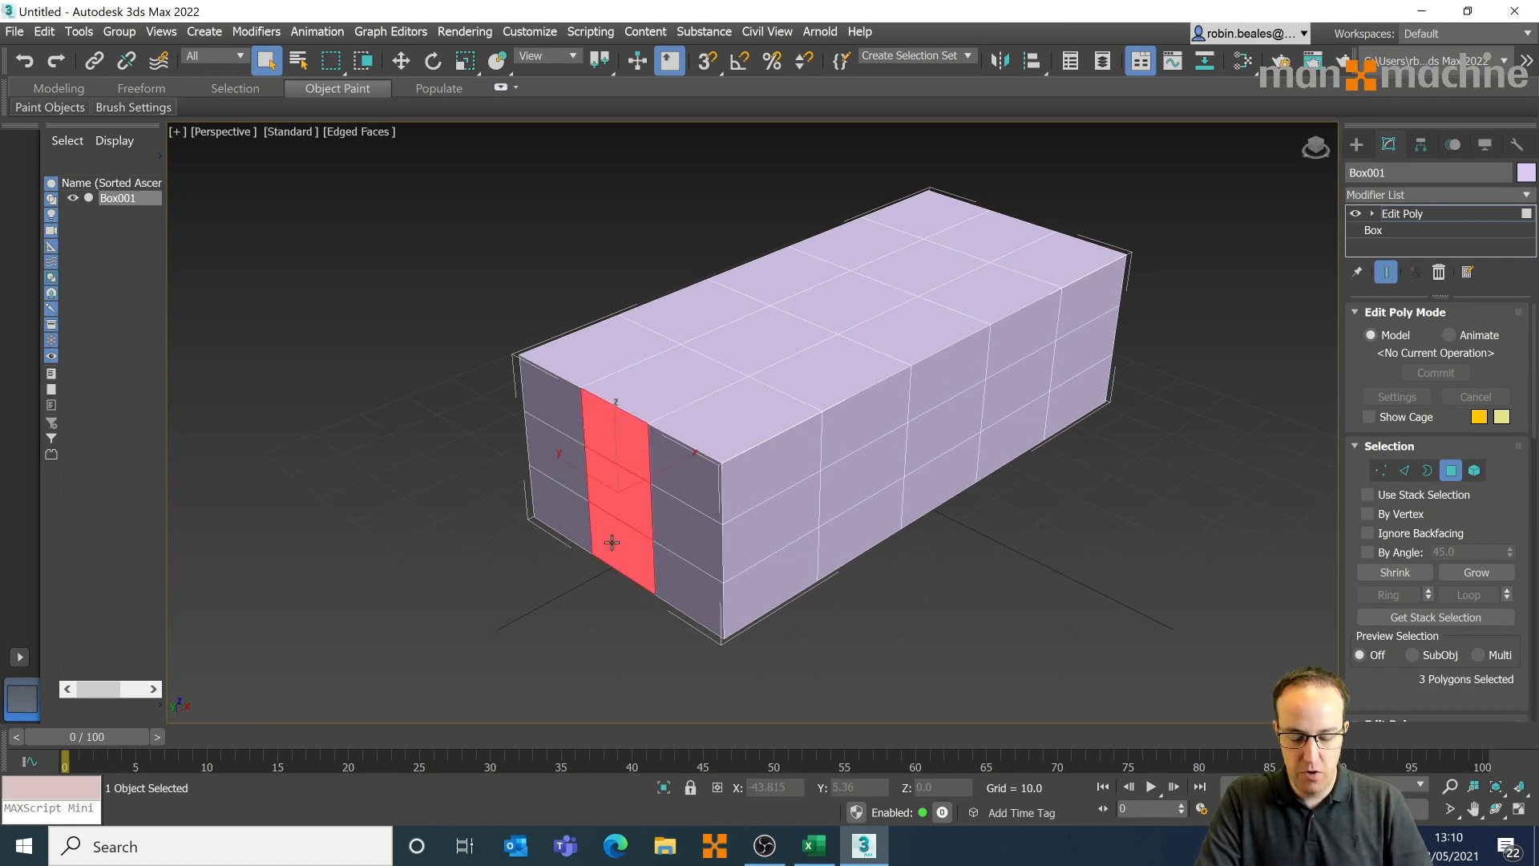
pyautogui.keyDown('ctrl'); pyautogui.click(621, 561); pyautogui.keyUp('ctrl')
pyautogui.click(400, 61)
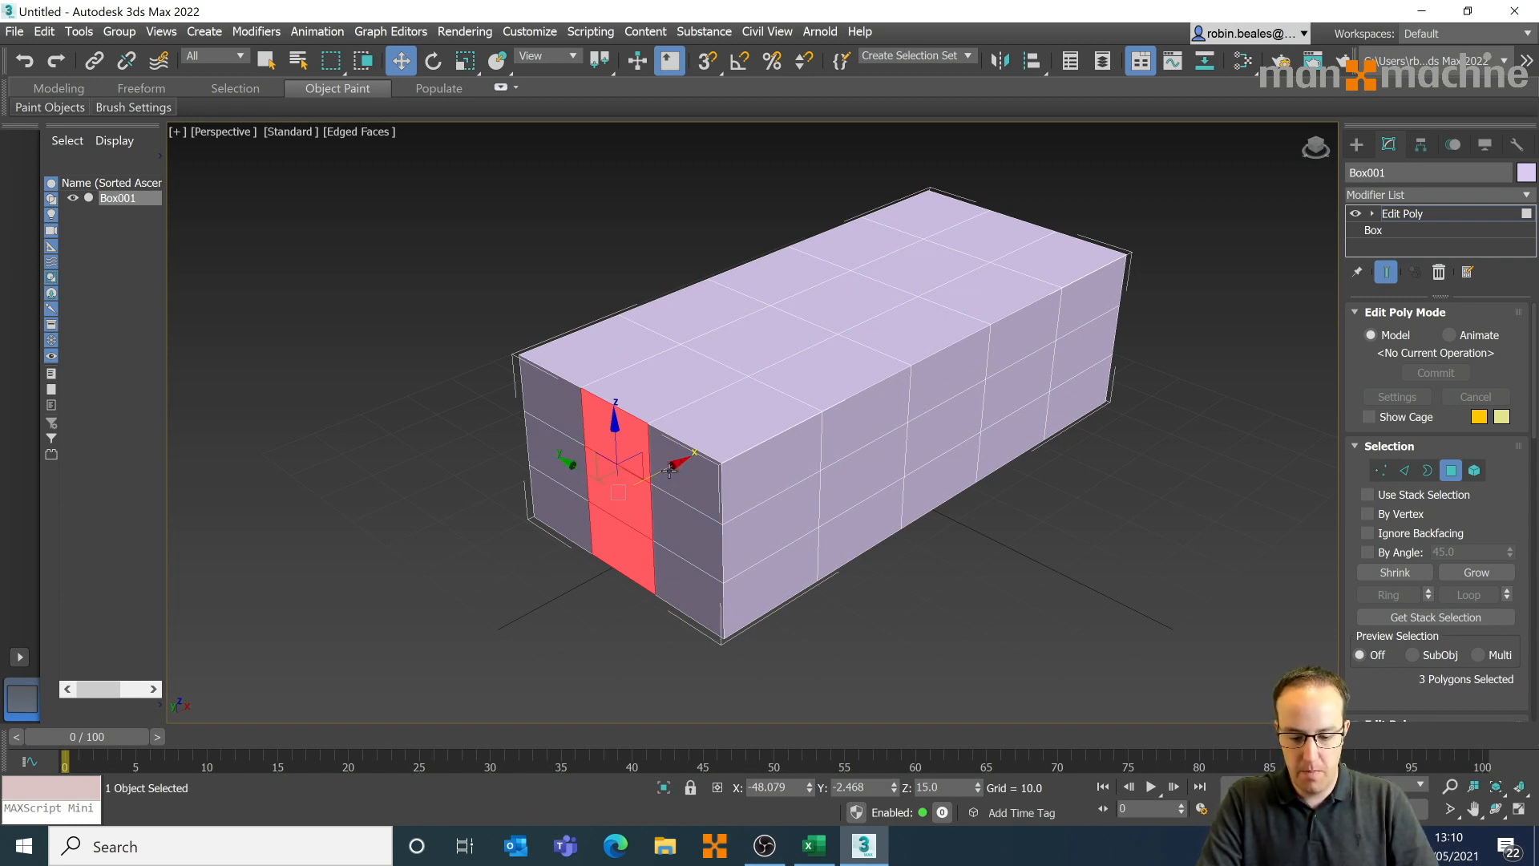
pyautogui.moveTo(670, 468); pyautogui.dragTo(473, 553)
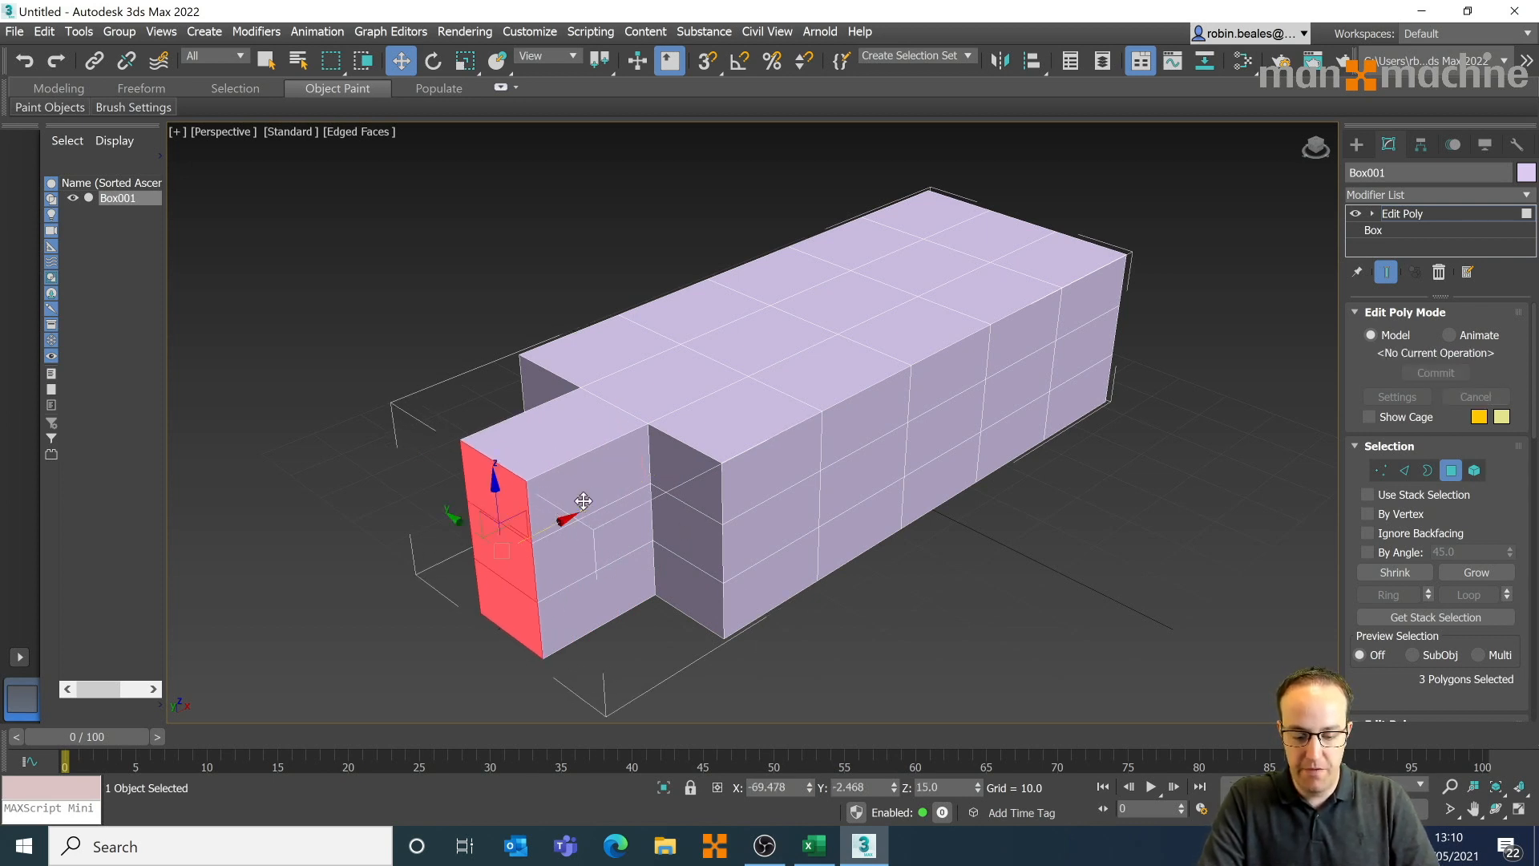
# - Extend the front nose with two more extrusions along X, about 21 and about 19 units long
pyautogui.moveTo(610, 539); pyautogui.dragTo(652, 484, button='middle')
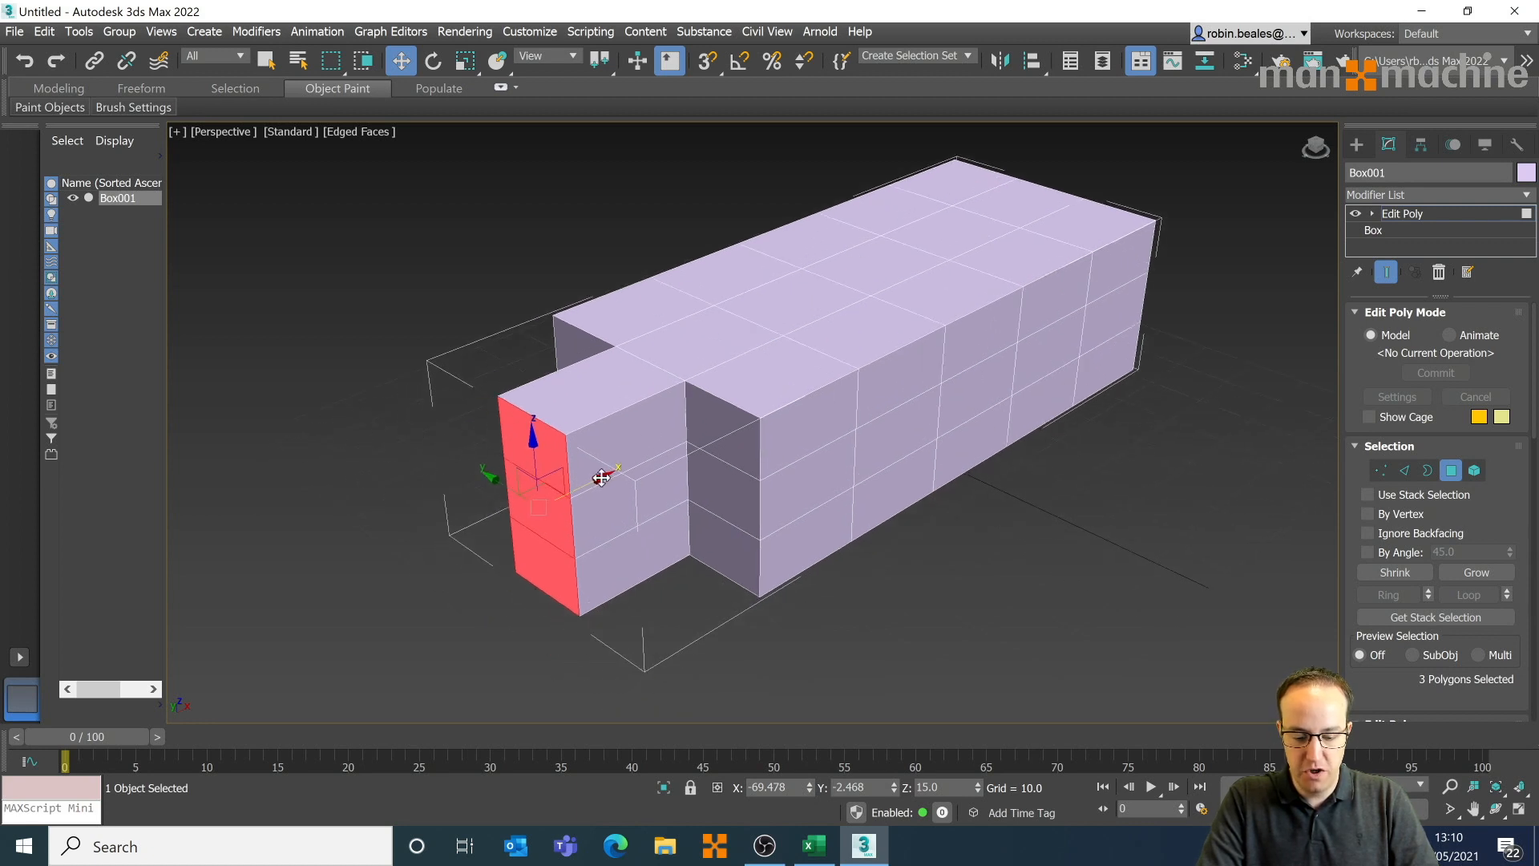
pyautogui.keyDown('shift'); pyautogui.moveTo(598, 478); pyautogui.dragTo(464, 554); pyautogui.keyUp('shift')
pyautogui.moveTo(484, 522); pyautogui.dragTo(601, 426, button='middle')
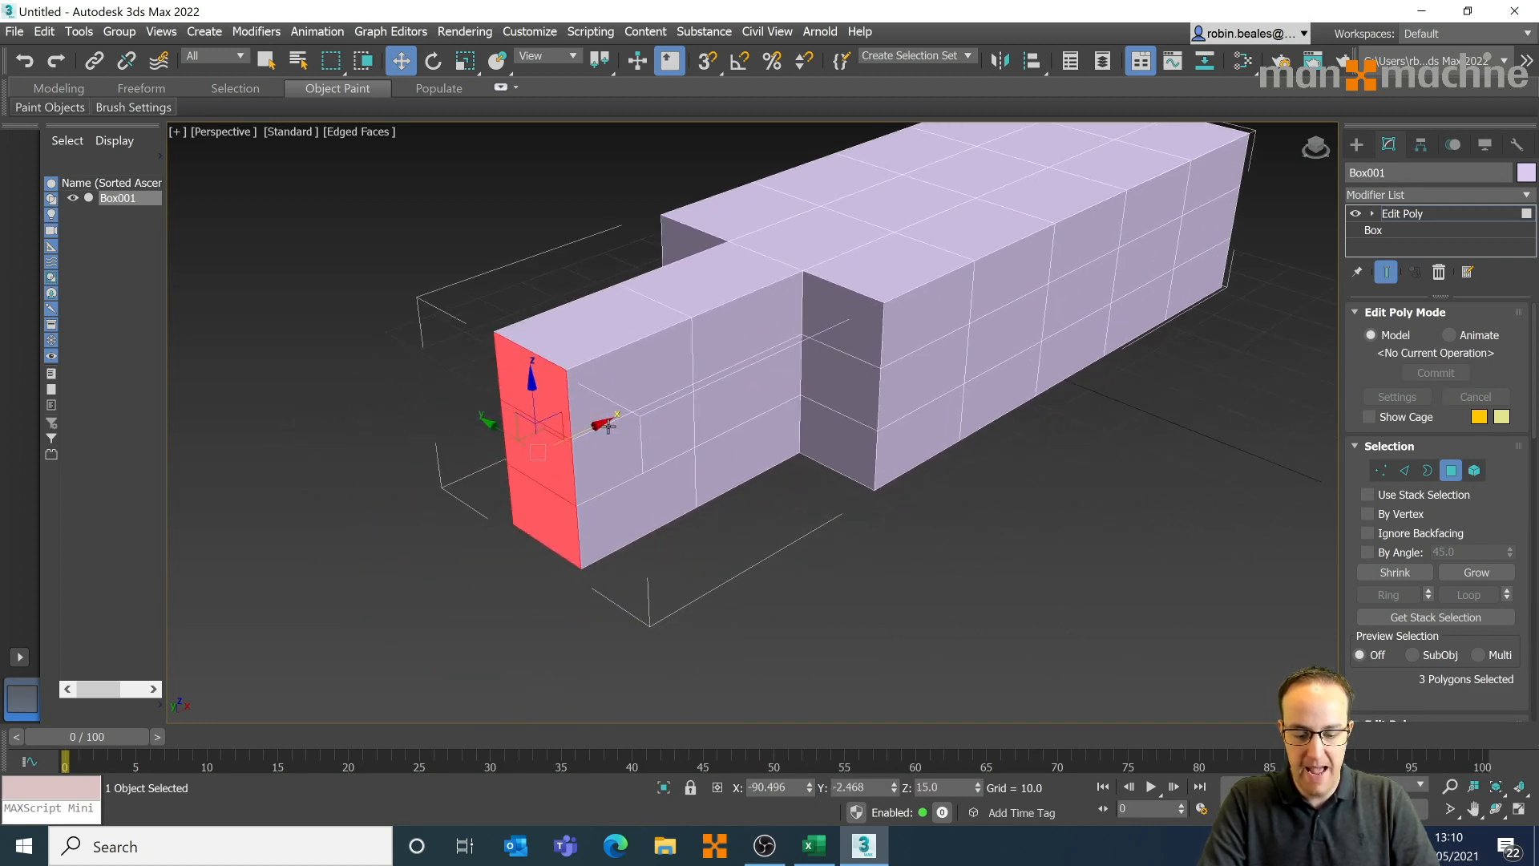
pyautogui.scroll(-2, 602, 431)
pyautogui.keyDown('shift'); pyautogui.moveTo(612, 424); pyautogui.dragTo(460, 605); pyautogui.keyUp('shift')
# - Scale the nose's end polygons down to 27% and pull them forward about 27 units along X
pyautogui.click(465, 60)
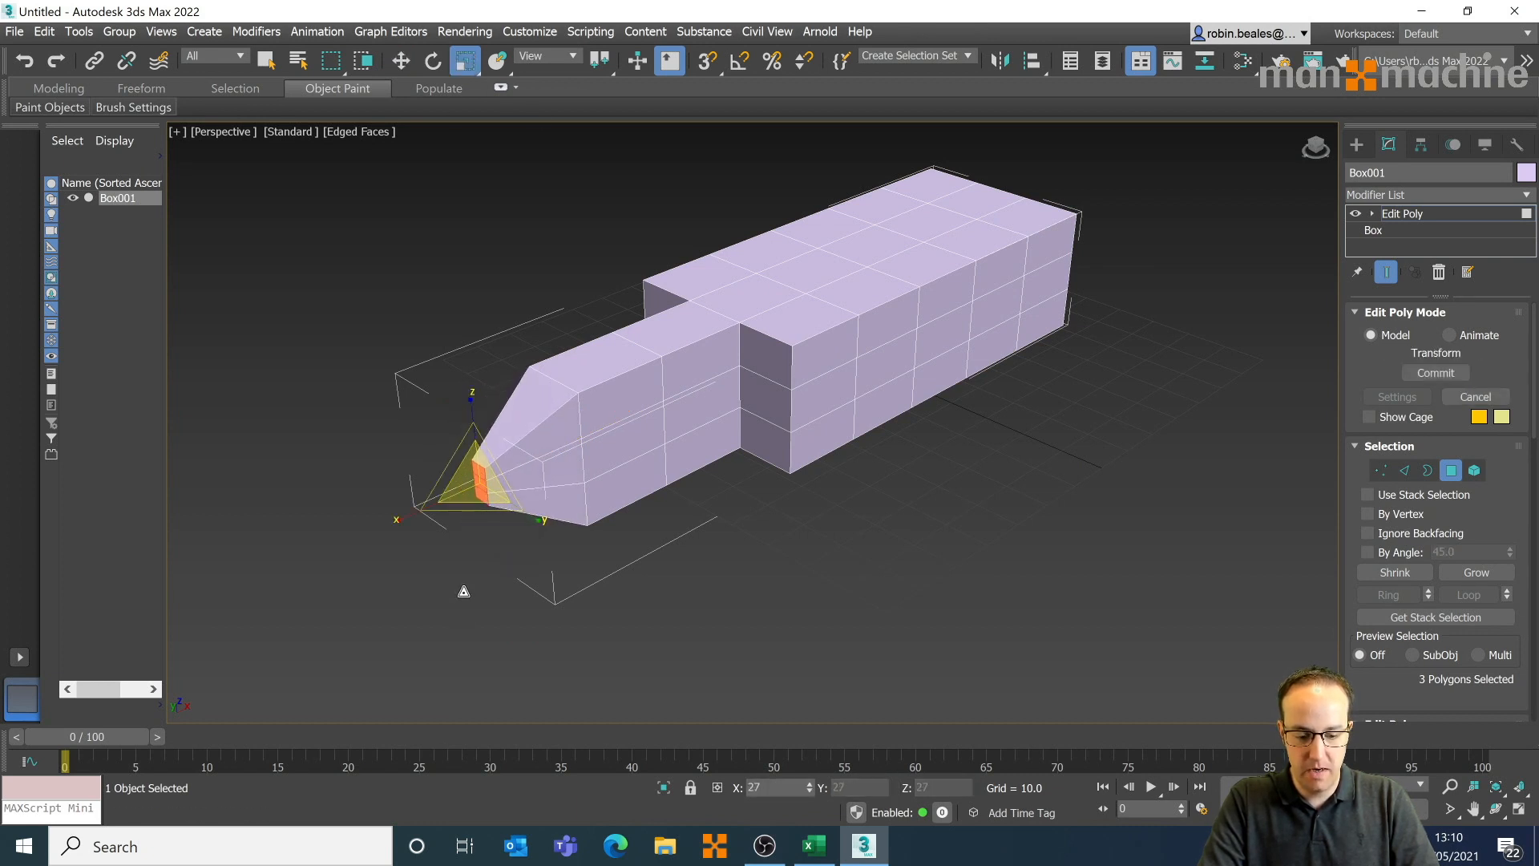
pyautogui.press('w')
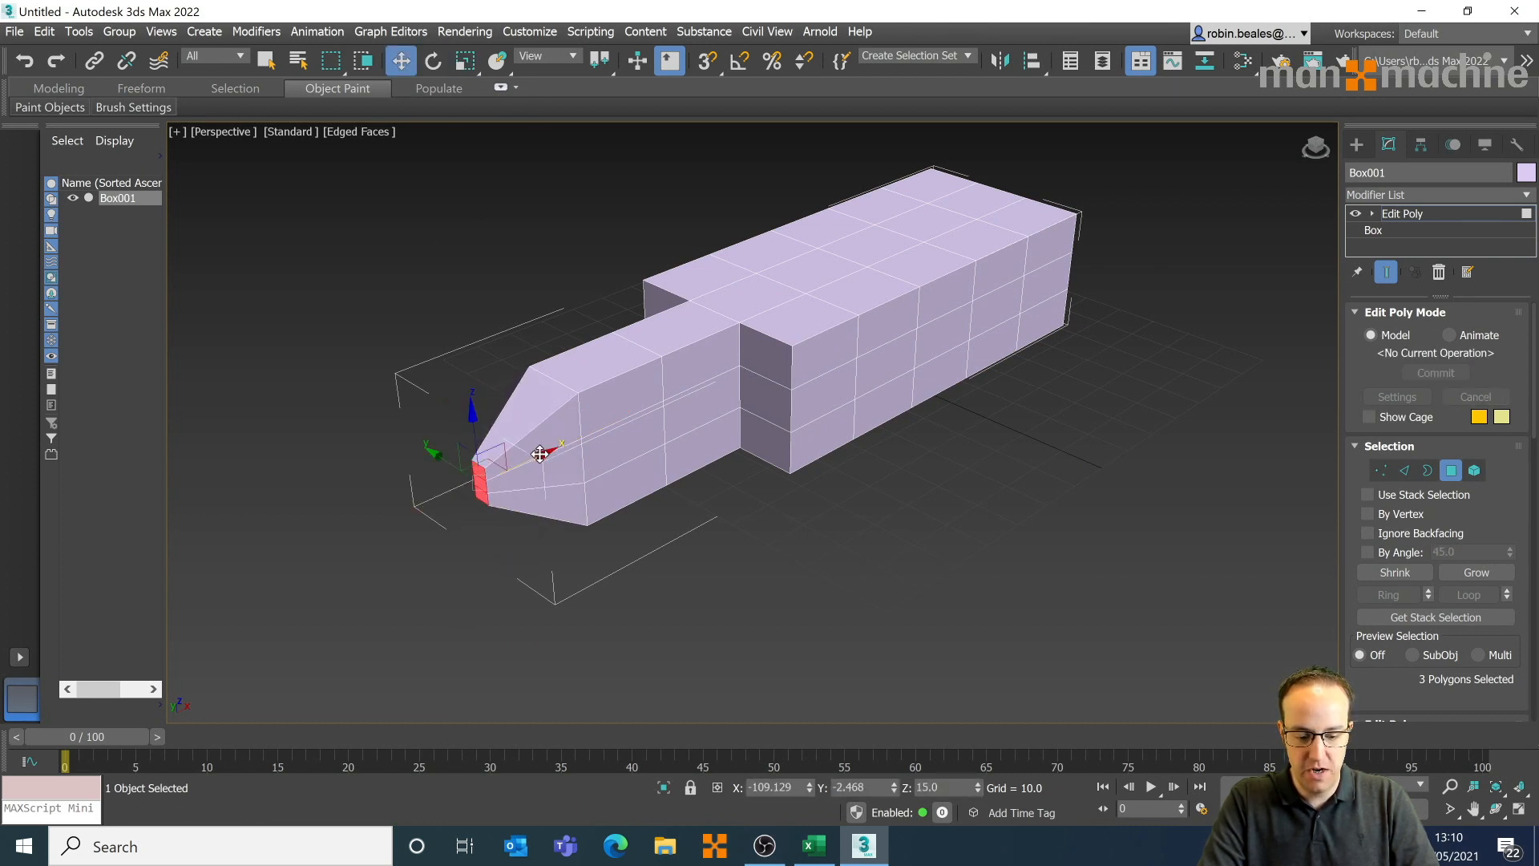
pyautogui.moveTo(539, 454); pyautogui.dragTo(419, 539)
pyautogui.moveTo(705, 454); pyautogui.dragTo(700, 489, button='middle')
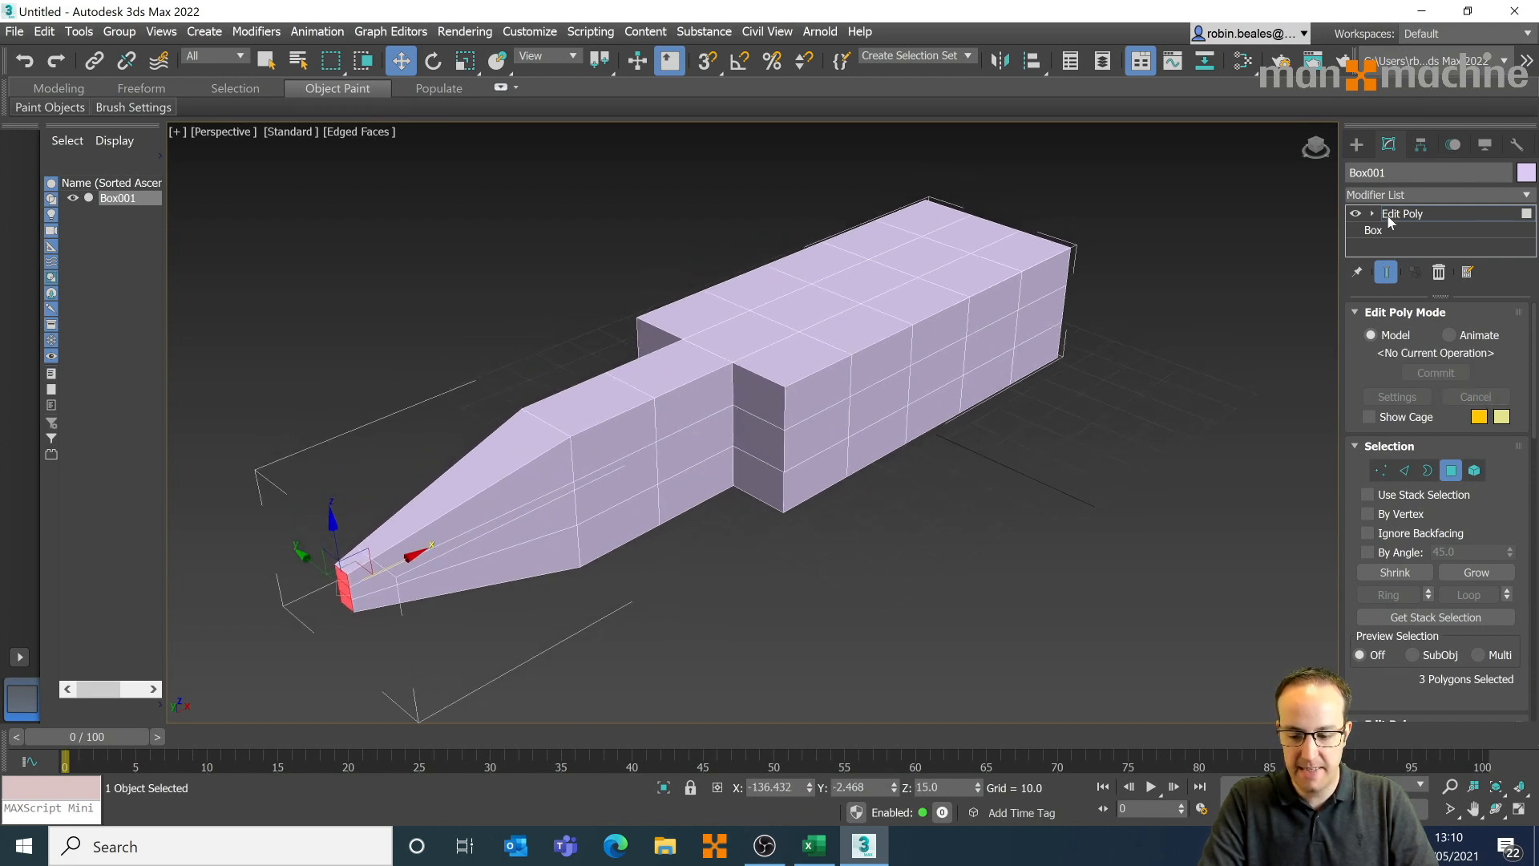
# - Slightly lower the top edge and raise the bottom edge where the nose's taper begins
pyautogui.click(1405, 470)
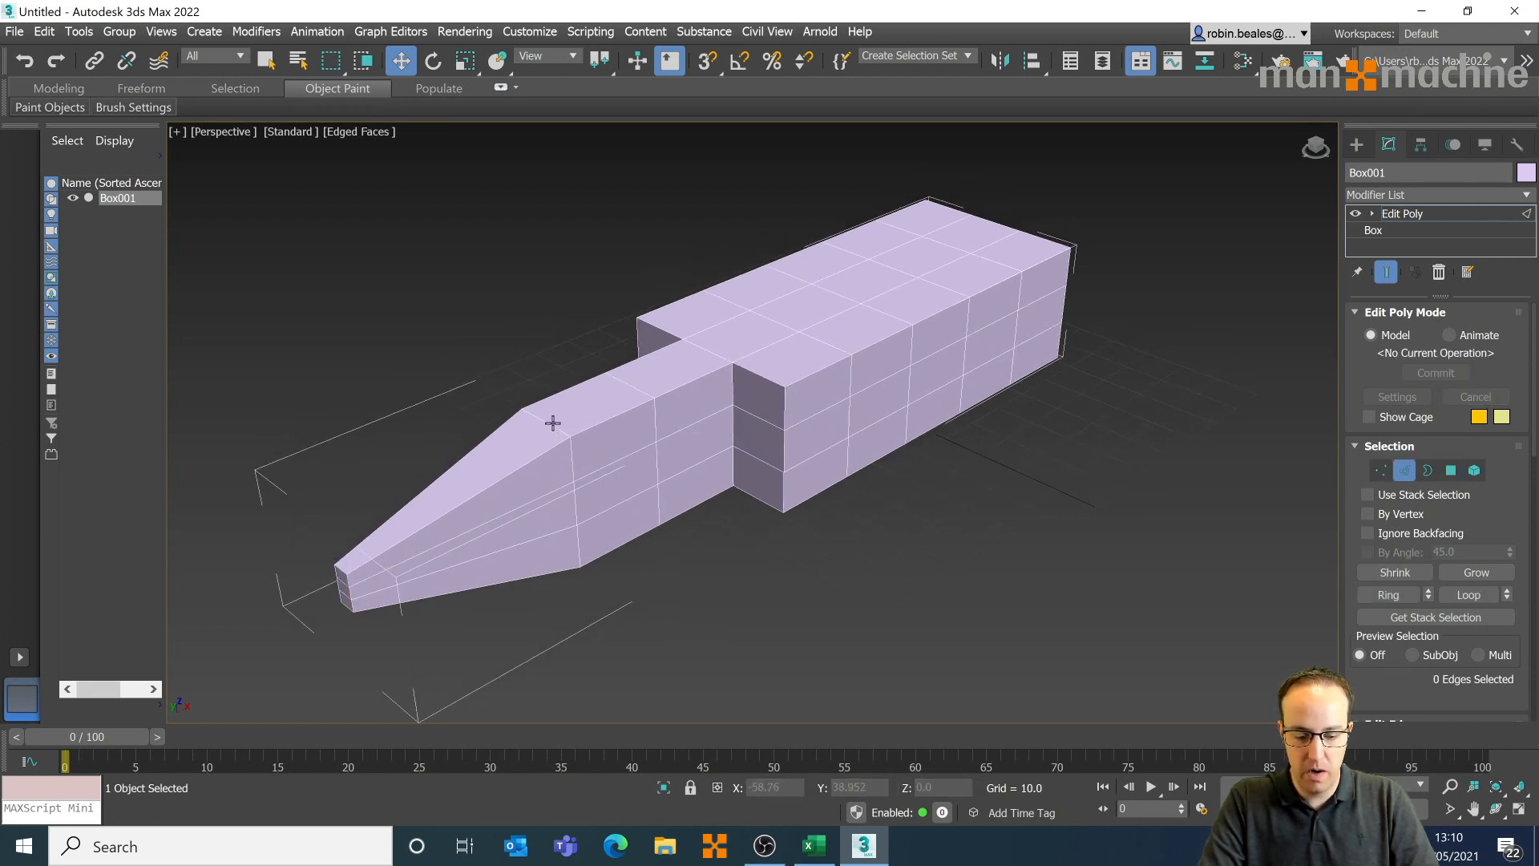
pyautogui.click(553, 423)
pyautogui.moveTo(549, 367); pyautogui.dragTo(549, 382)
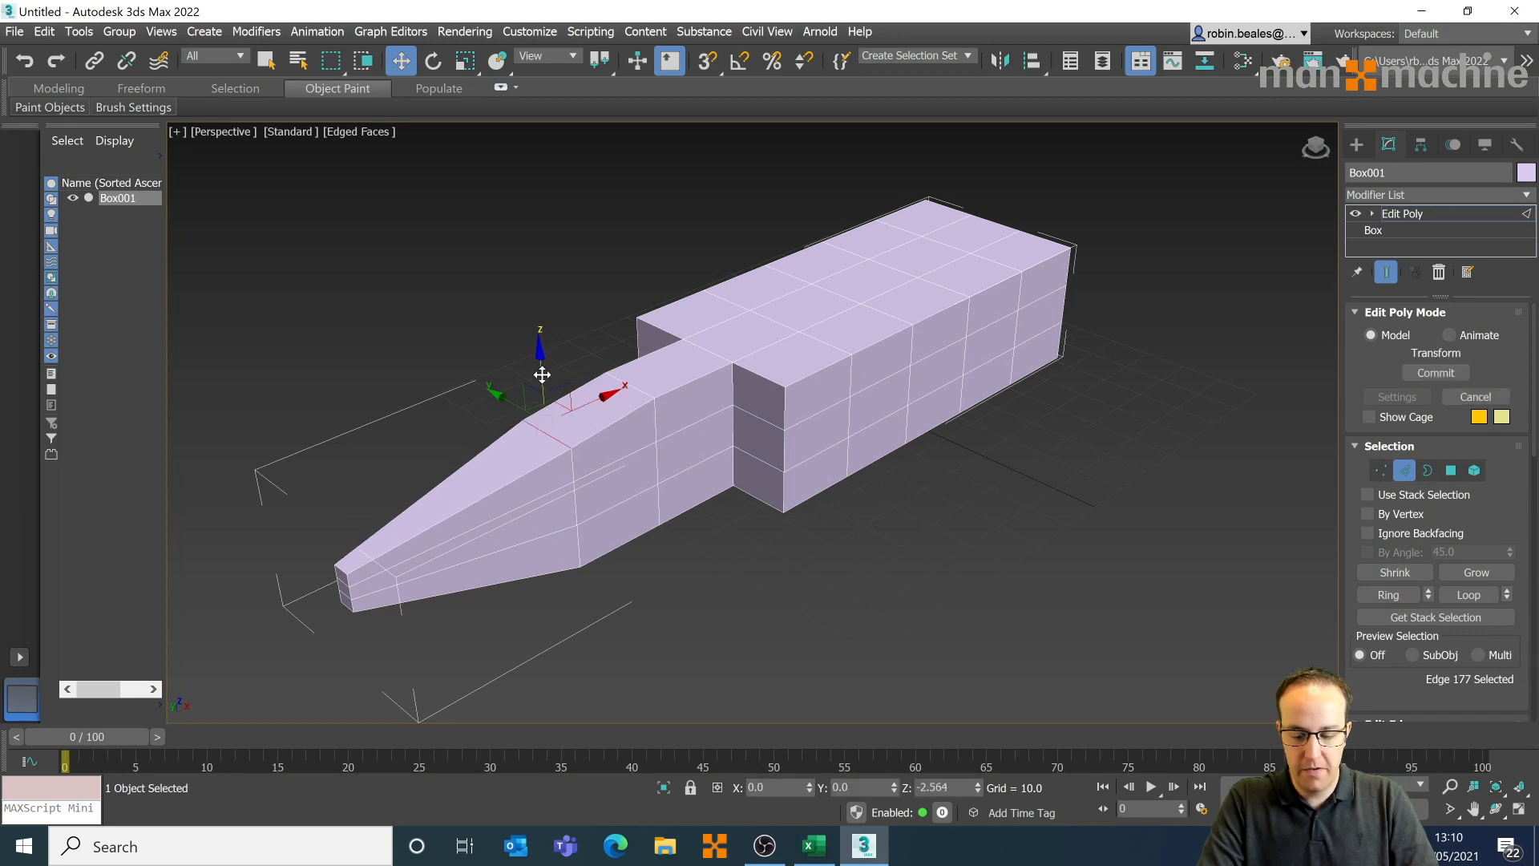
pyautogui.keyDown('alt'); pyautogui.moveTo(588, 581); pyautogui.dragTo(565, 571, button='middle'); pyautogui.keyUp('alt')
pyautogui.click(543, 577)
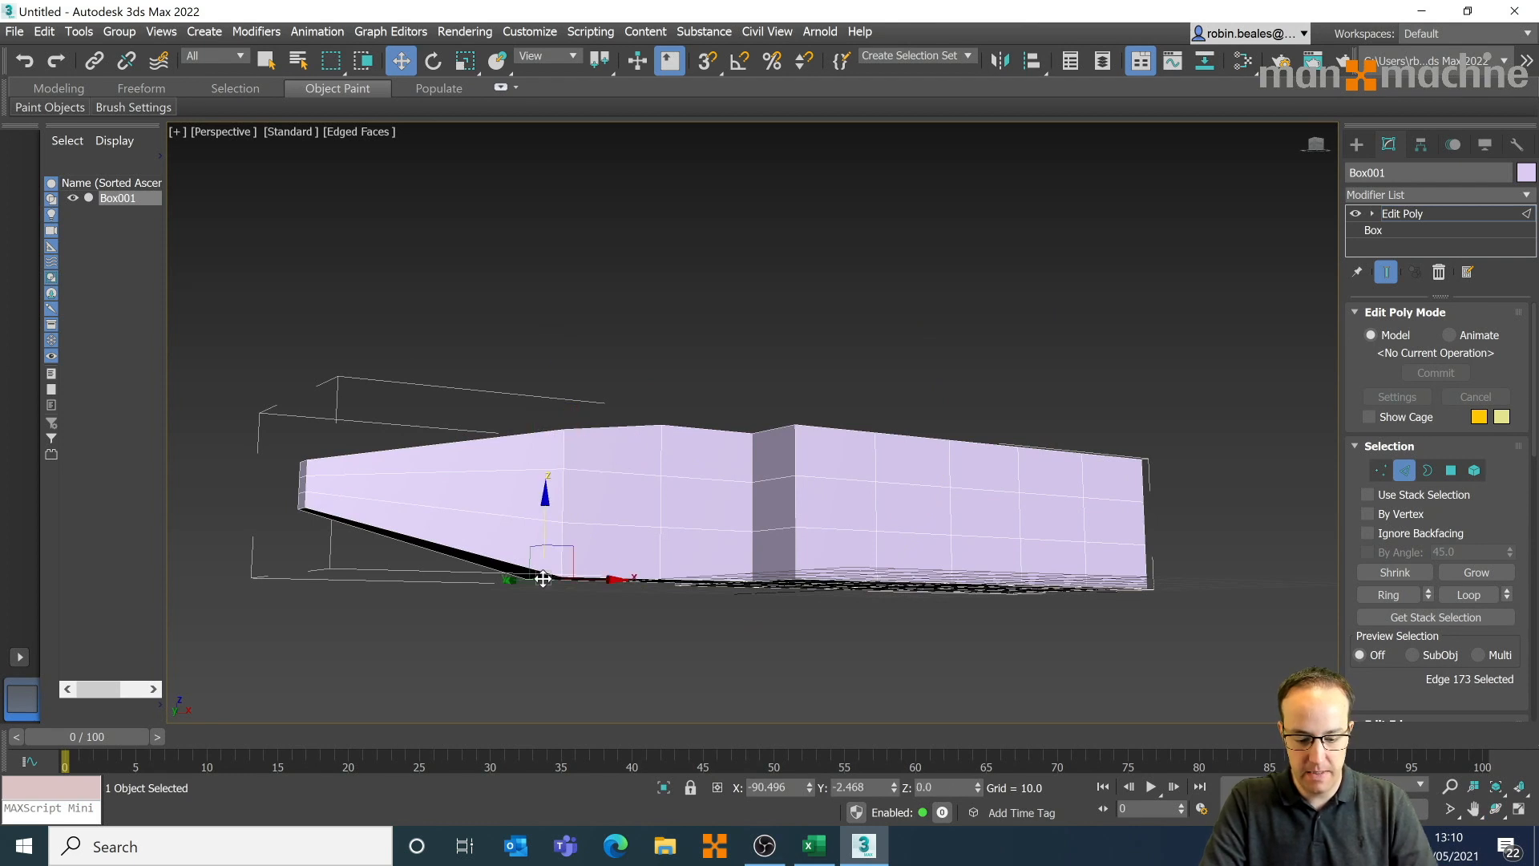
pyautogui.moveTo(551, 503); pyautogui.dragTo(551, 485)
# - Extrude the two outer top polygons at the front of the main body down by about 5.6 units
pyautogui.click(1451, 470)
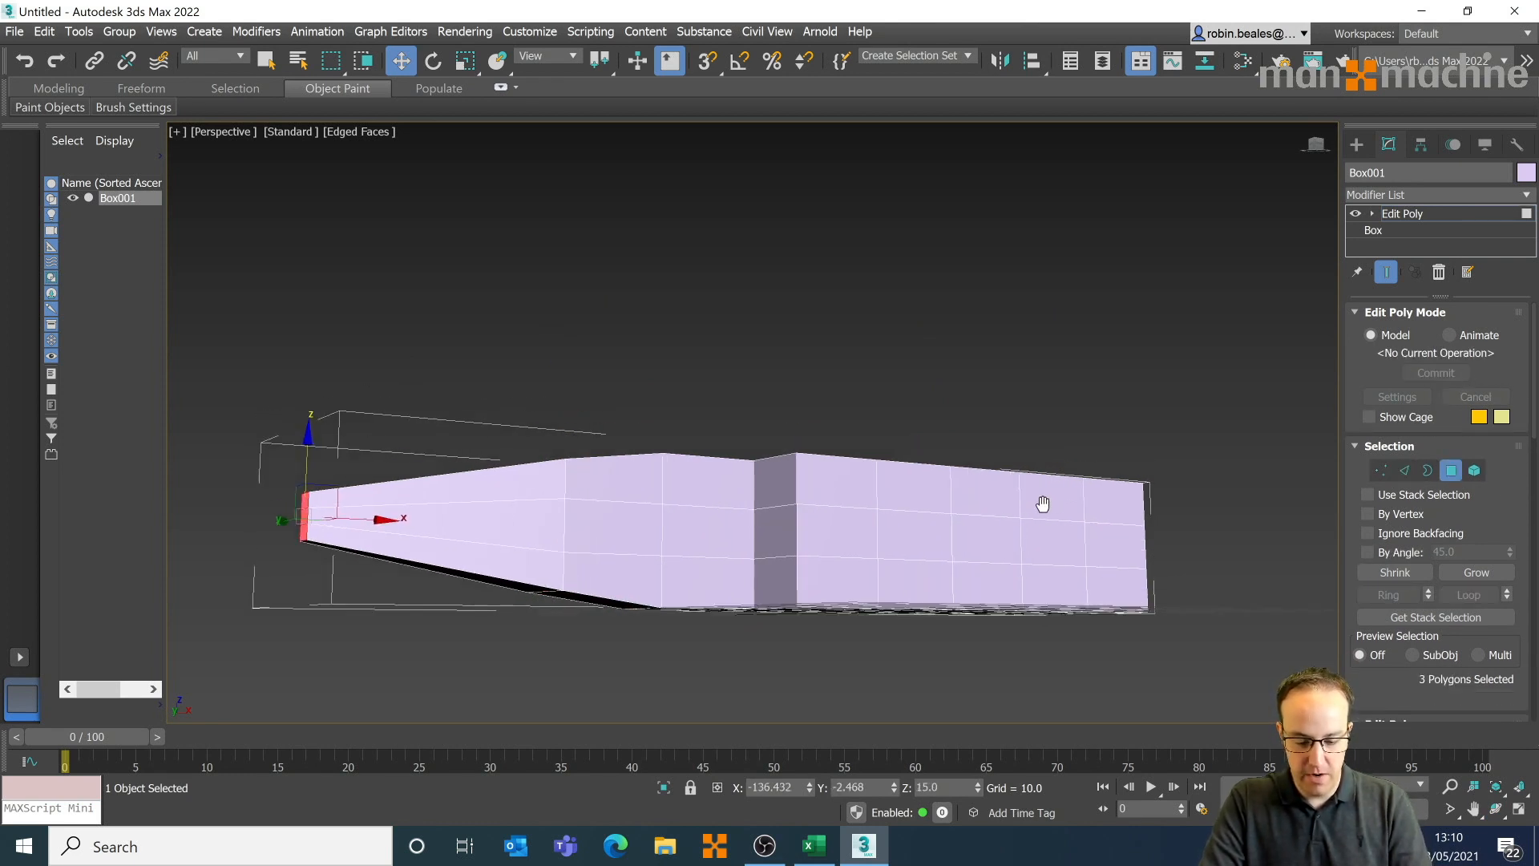
pyautogui.keyDown('alt'); pyautogui.moveTo(1037, 501); pyautogui.dragTo(550, 268, button='middle'); pyautogui.keyUp('alt')
pyautogui.press('w')
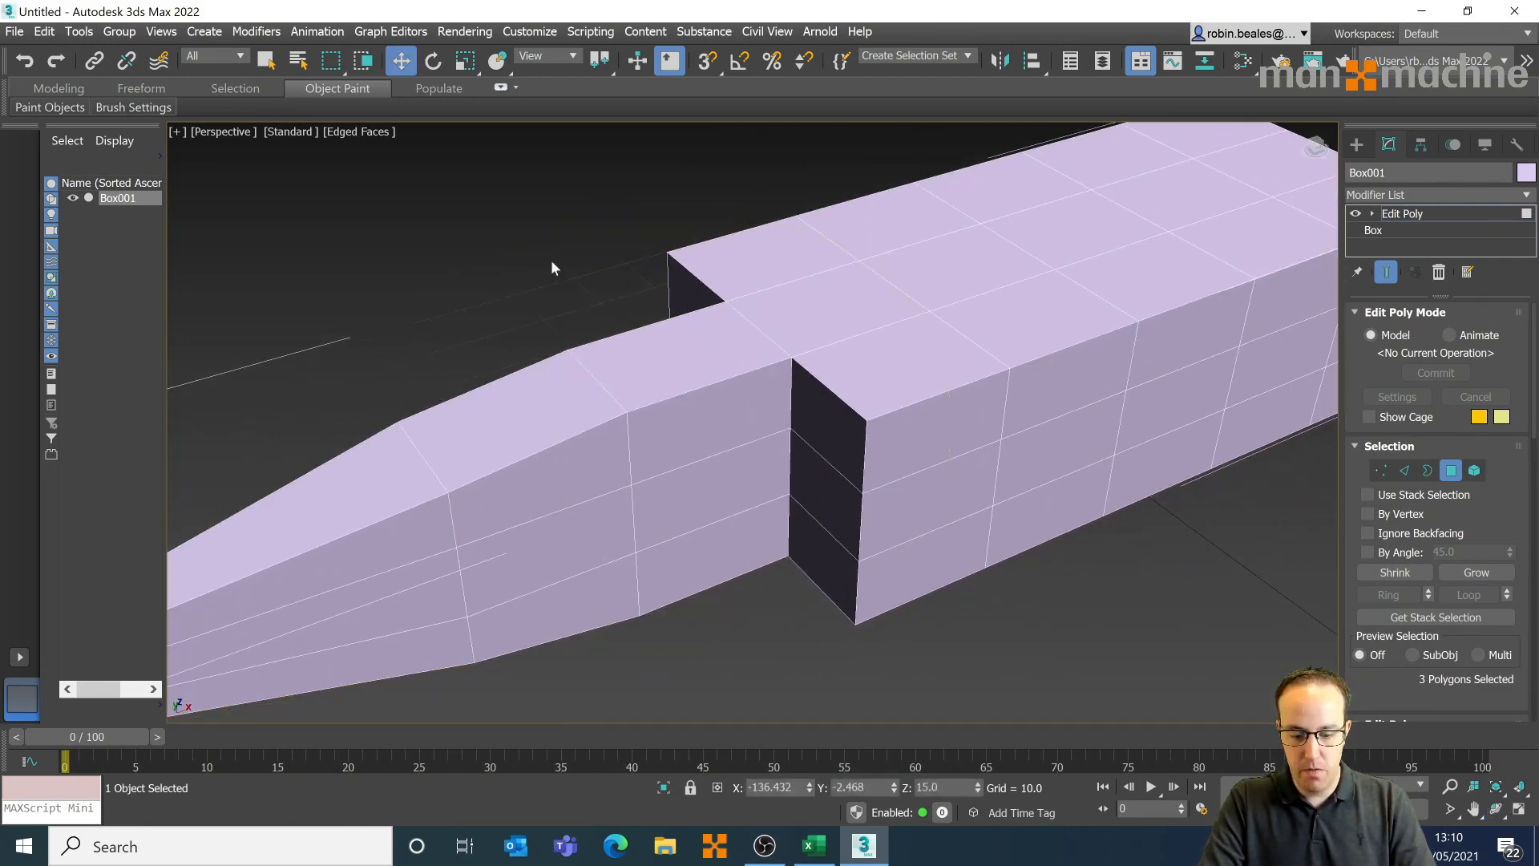
pyautogui.click(849, 346)
pyautogui.keyDown('ctrl'); pyautogui.click(777, 253); pyautogui.keyUp('ctrl')
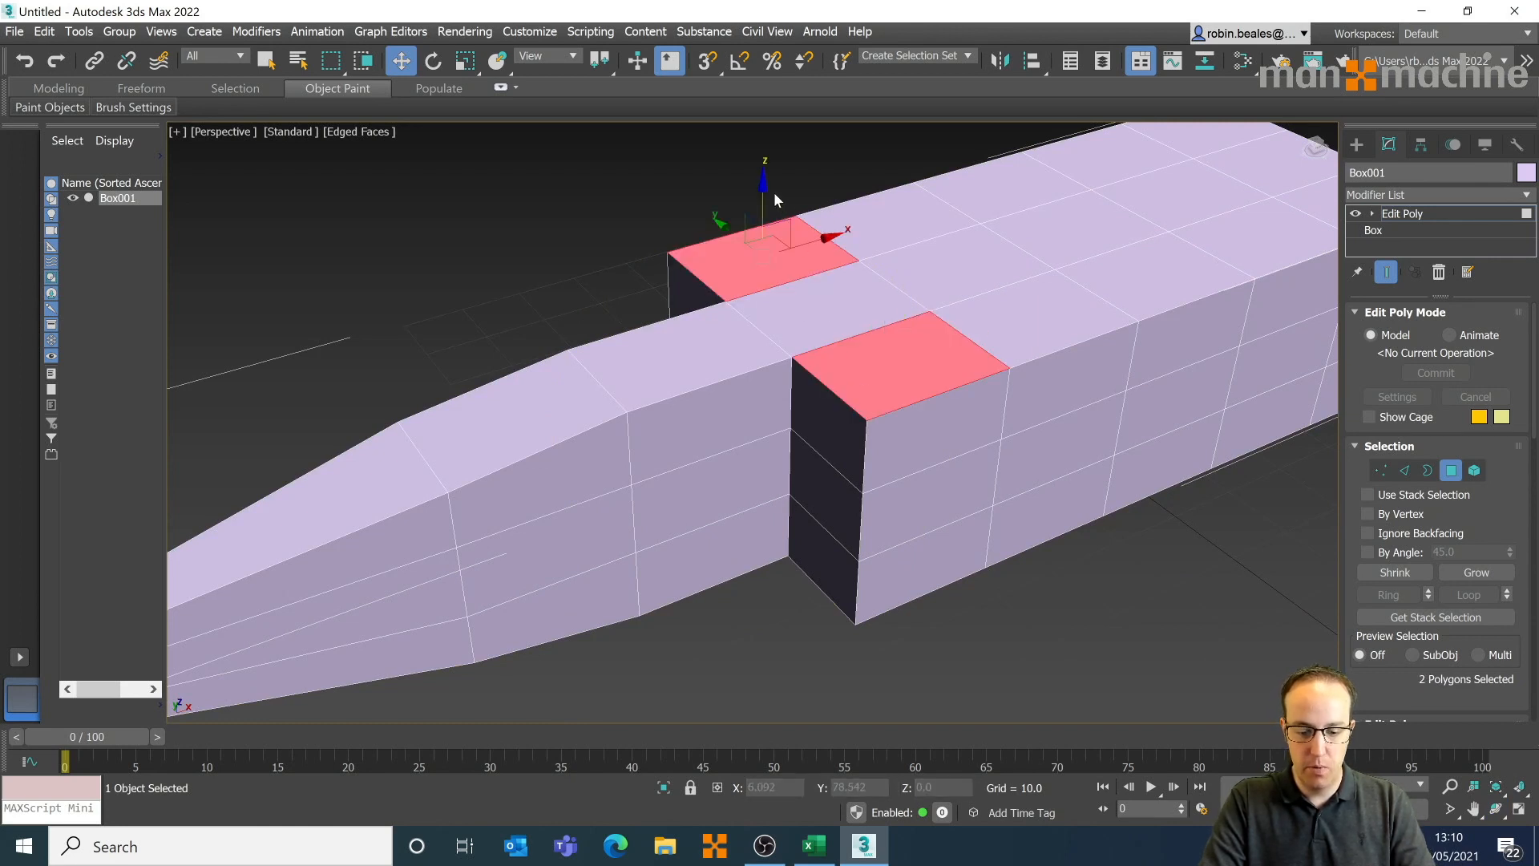
pyautogui.moveTo(768, 199)
pyautogui.mouseDown()
pyautogui.moveTo(758, 379)
pyautogui.moveTo(762, 113)
pyautogui.moveTo(762, 344)
pyautogui.moveTo(783, 220)
pyautogui.mouseUp()
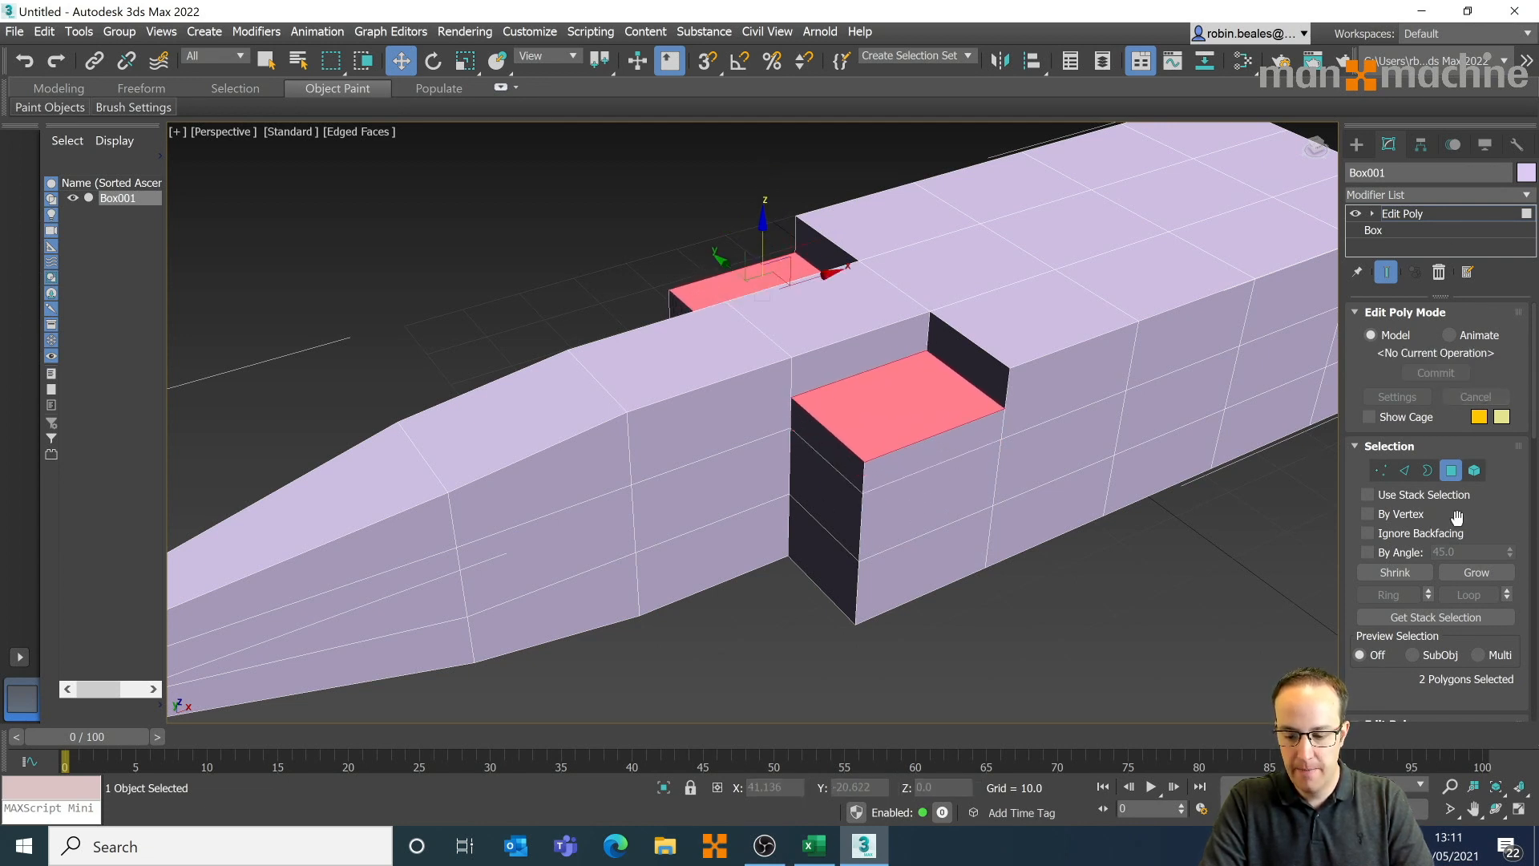
# - Raise the rear lower edges of both front recesses along Z to slope their floors upward
pyautogui.click(1403, 470)
pyautogui.click(966, 382)
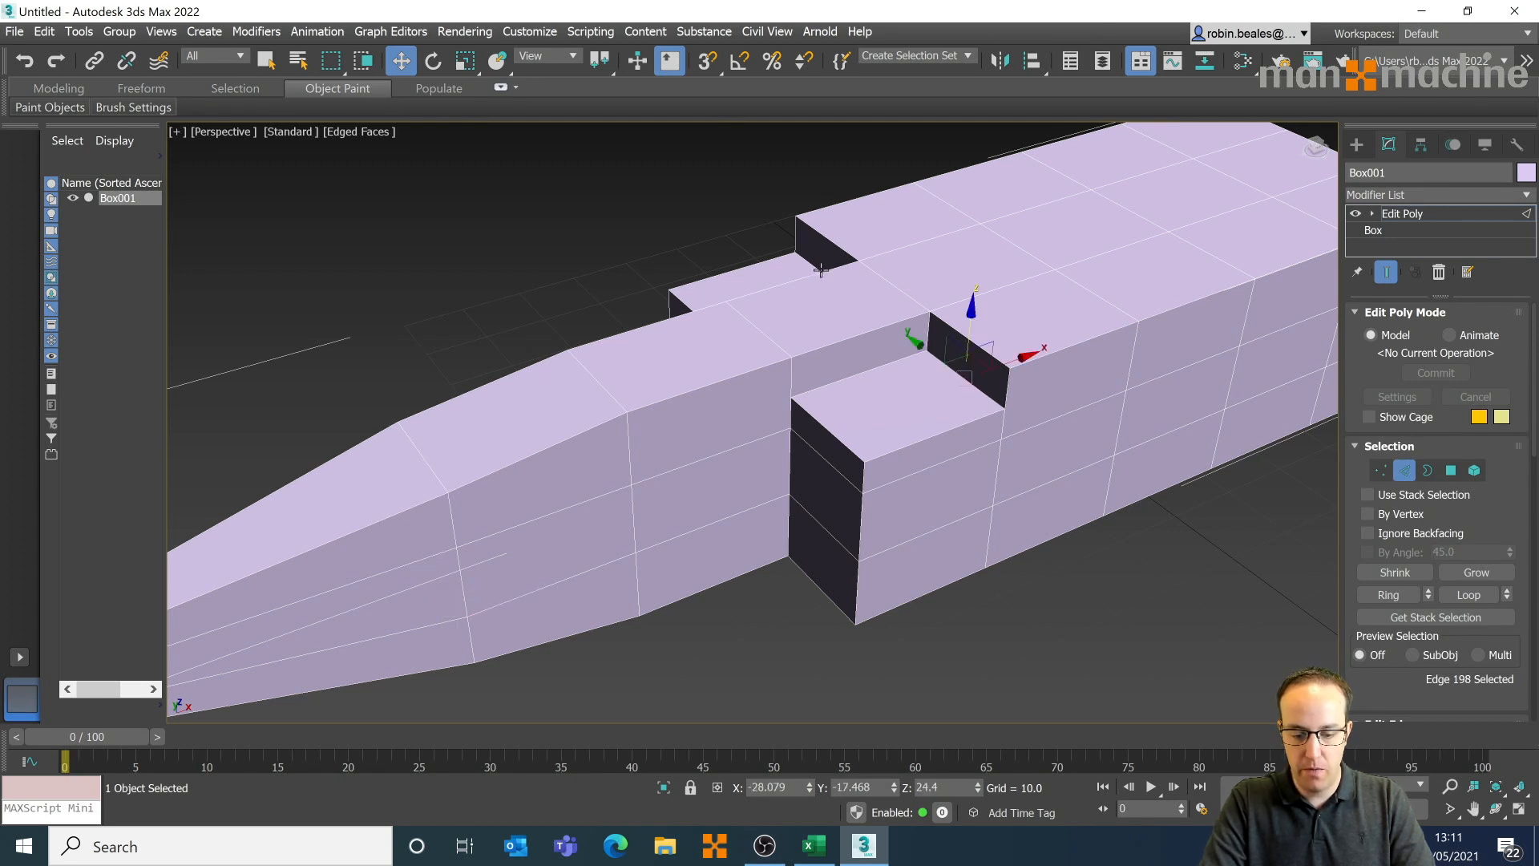
pyautogui.click(820, 270)
pyautogui.moveTo(828, 205); pyautogui.dragTo(828, 171)
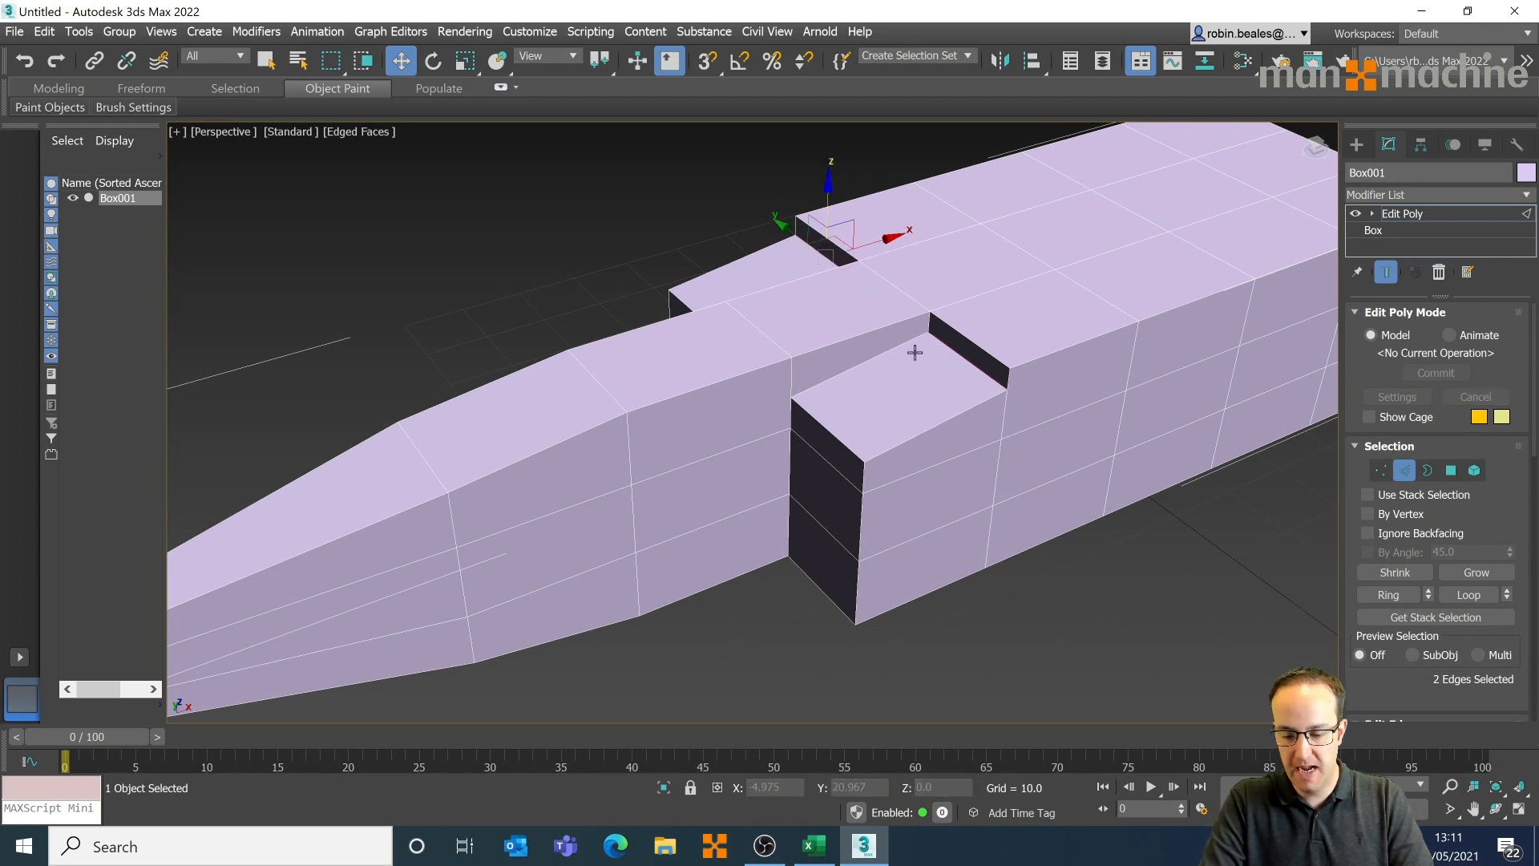
pyautogui.click(961, 330)
pyautogui.keyDown('ctrl'); pyautogui.click(828, 239); pyautogui.keyUp('ctrl')
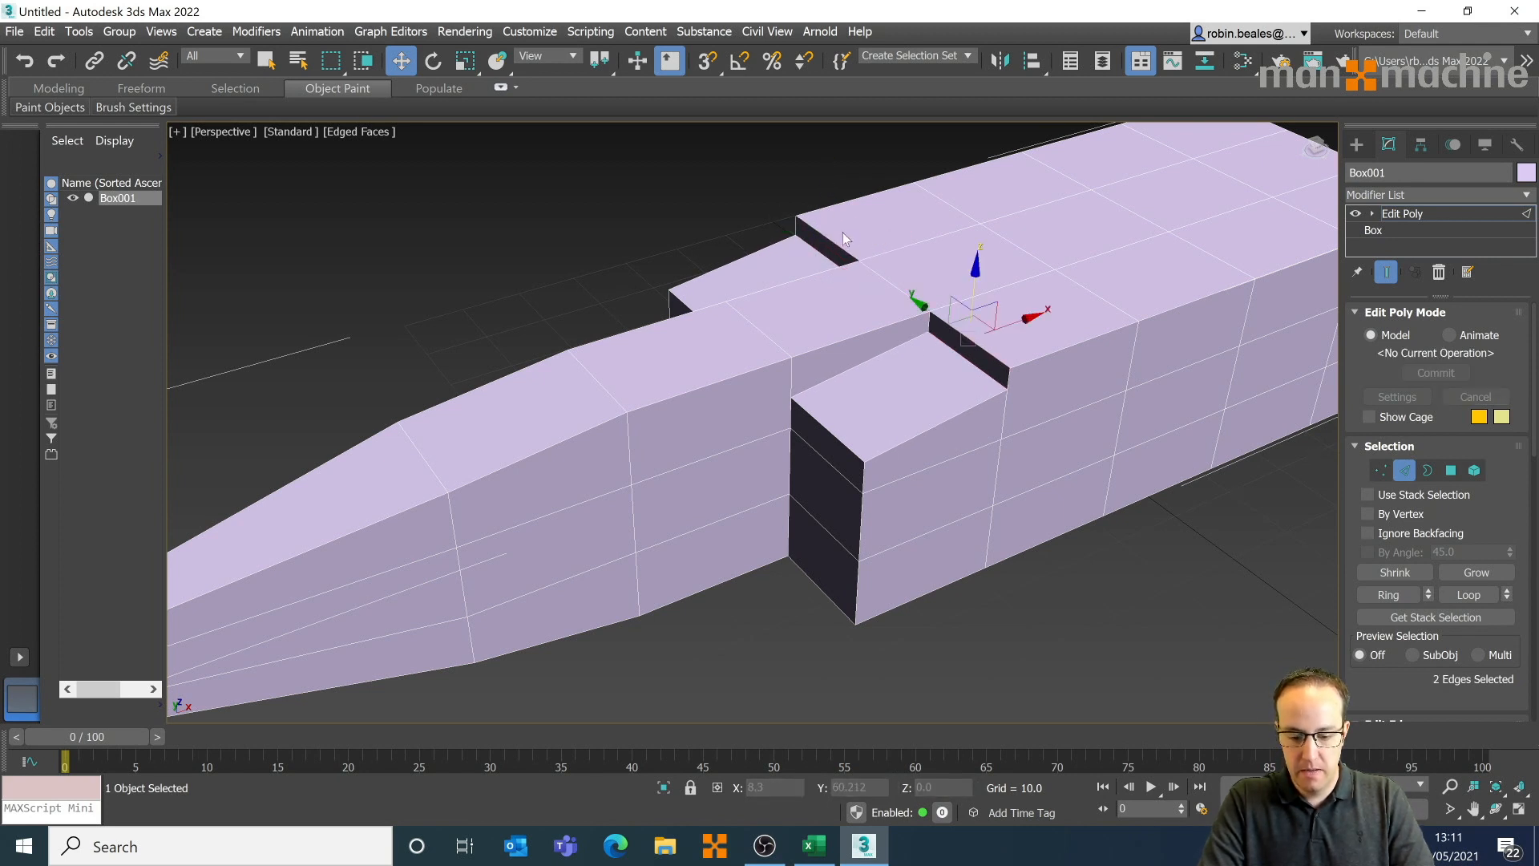
pyautogui.moveTo(978, 273)
pyautogui.mouseDown()
pyautogui.moveTo(978, 306)
pyautogui.moveTo(979, 276)
pyautogui.mouseUp()
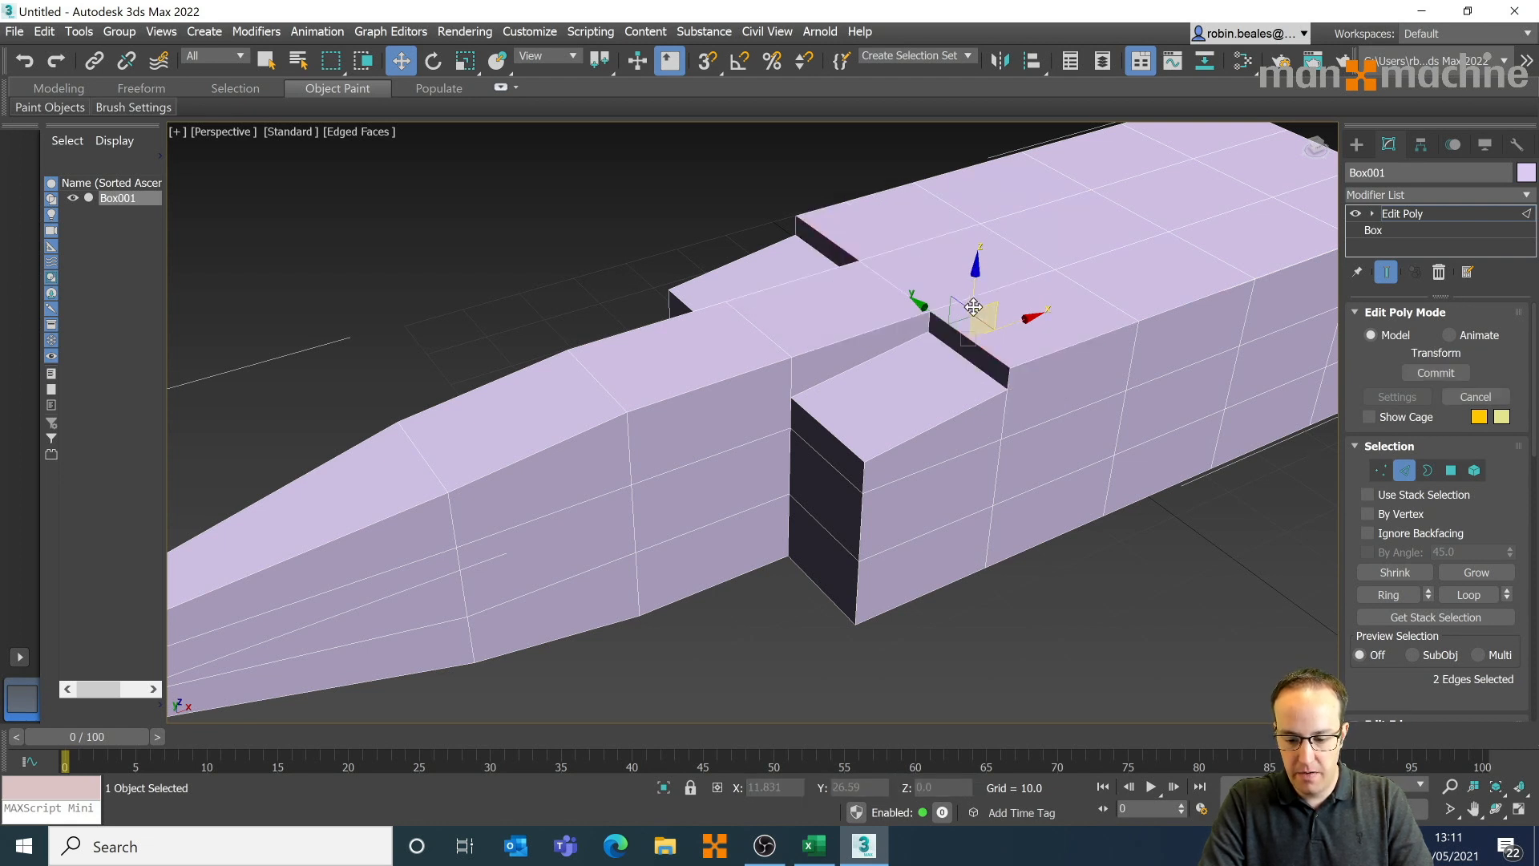
# - Extrude the next pair of outer top polygons behind the sloped front recesses downward along Z
pyautogui.click(1453, 469)
pyautogui.click(1070, 305)
pyautogui.keyDown('ctrl'); pyautogui.click(922, 218); pyautogui.keyUp('ctrl')
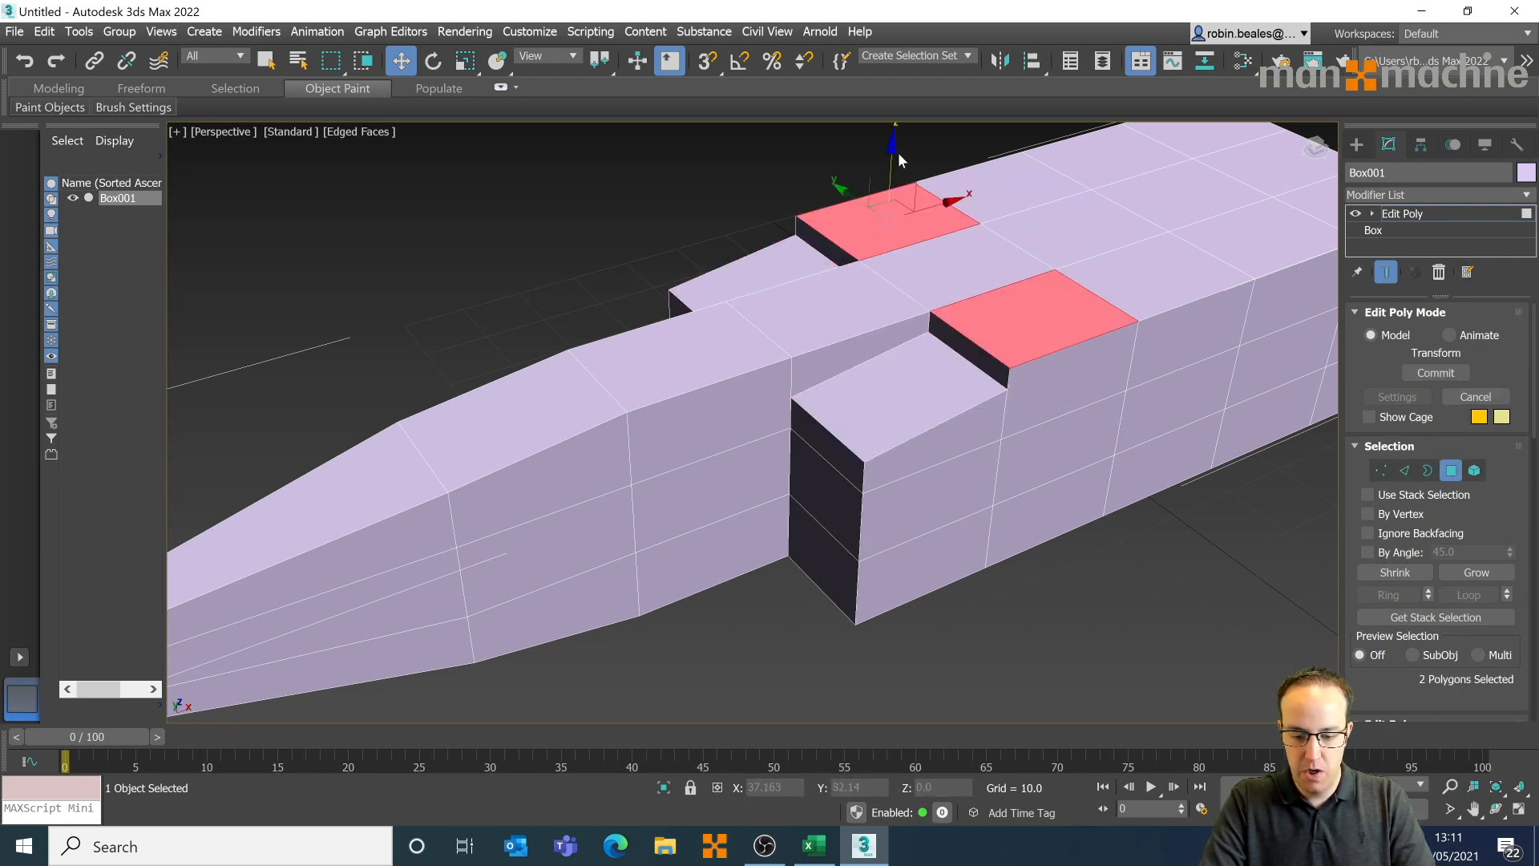
pyautogui.moveTo(890, 153); pyautogui.dragTo(888, 257)
# - Raise the rear lower edges of the second pair of recesses along Z to form ramps
pyautogui.click(1403, 469)
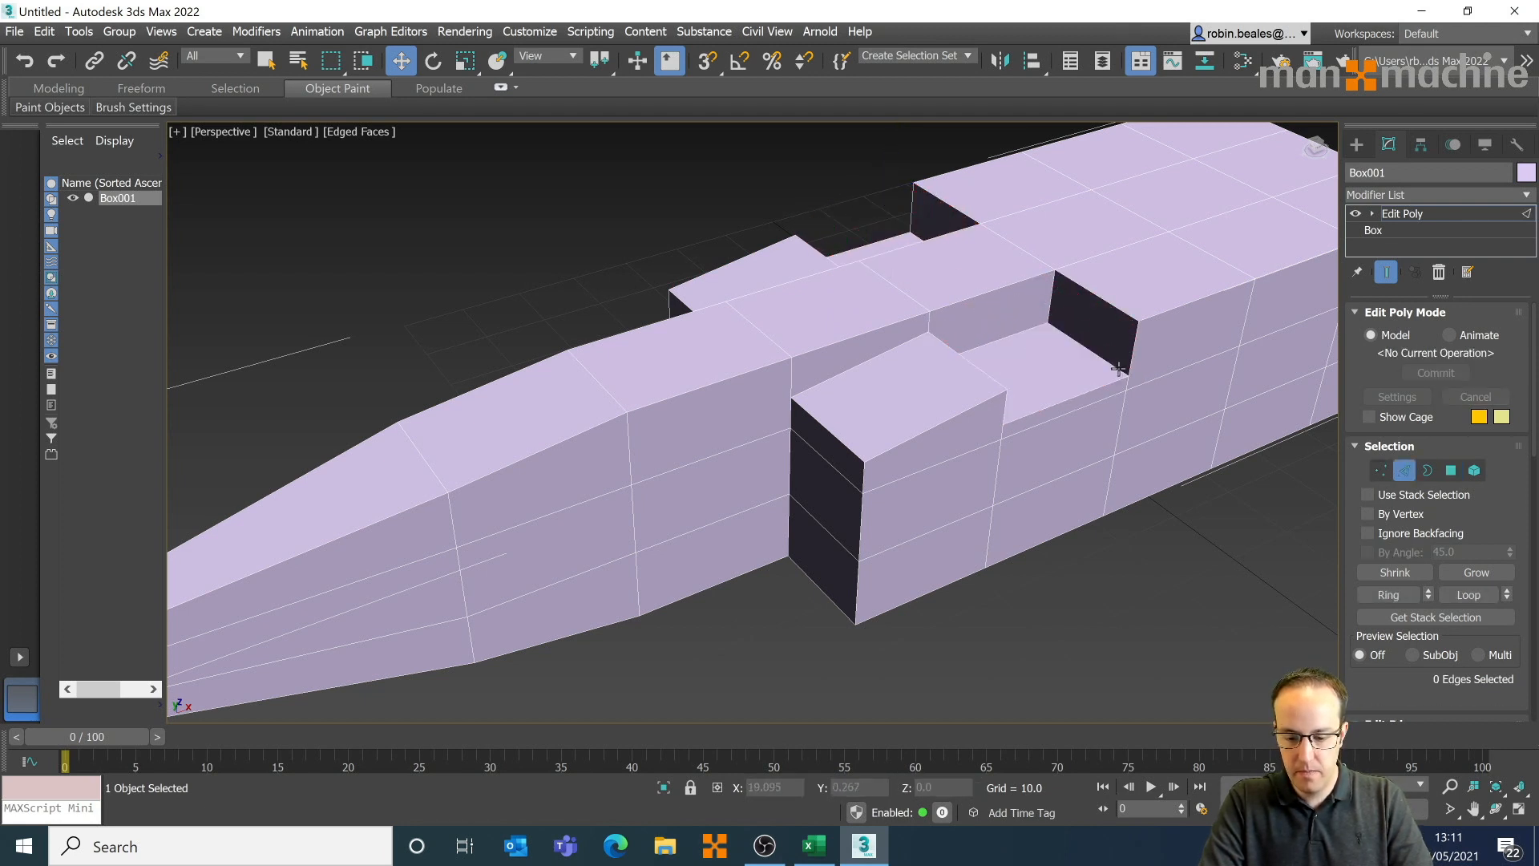
pyautogui.click(1094, 350)
pyautogui.keyDown('ctrl'); pyautogui.click(914, 234); pyautogui.keyUp('ctrl')
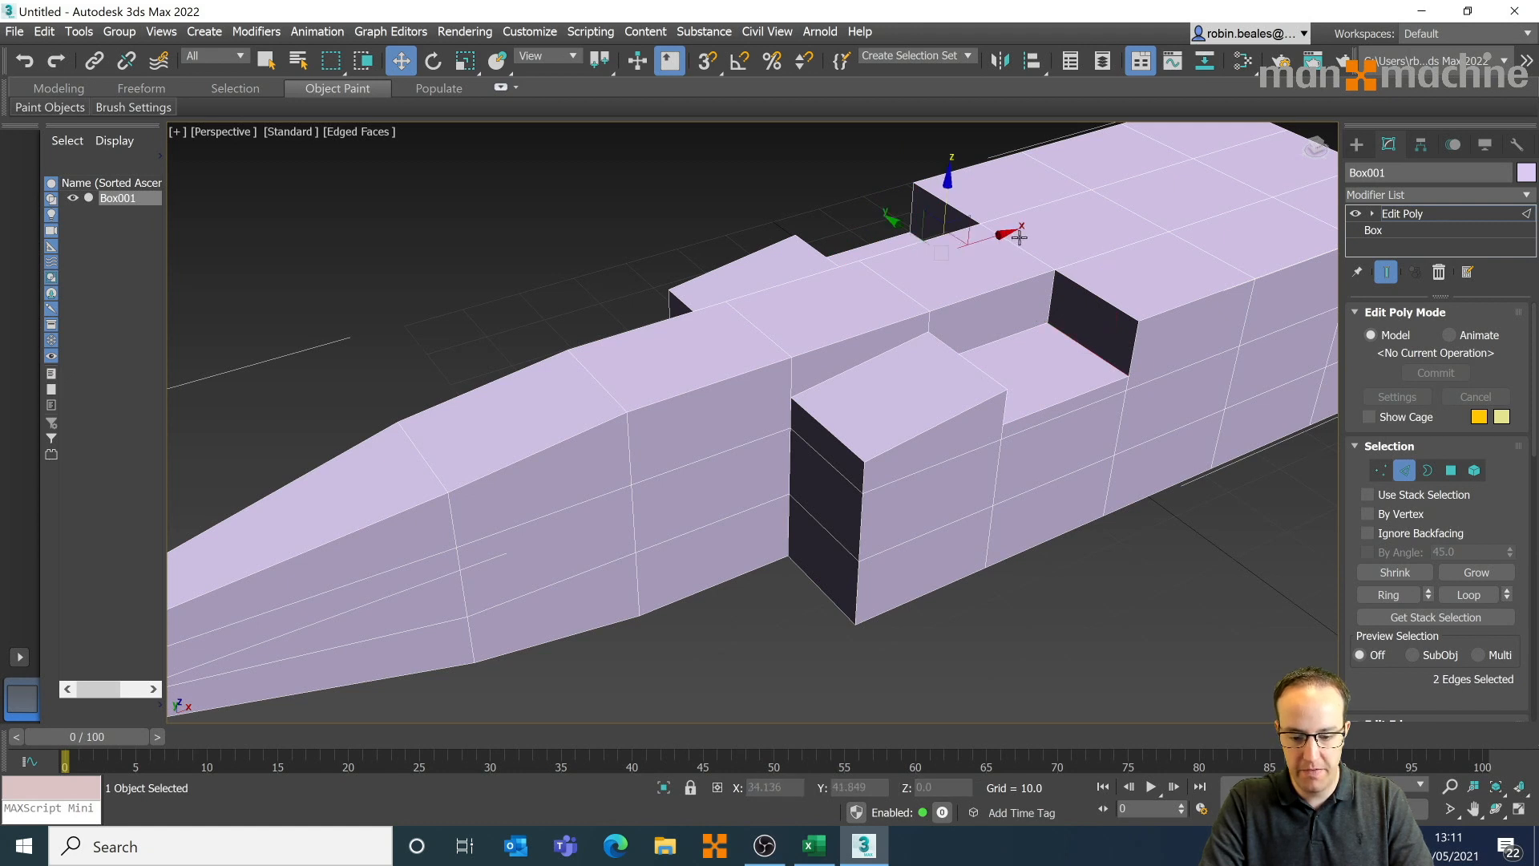
pyautogui.moveTo(952, 184); pyautogui.dragTo(921, 155)
pyautogui.moveTo(999, 340); pyautogui.dragTo(980, 355, button='middle')
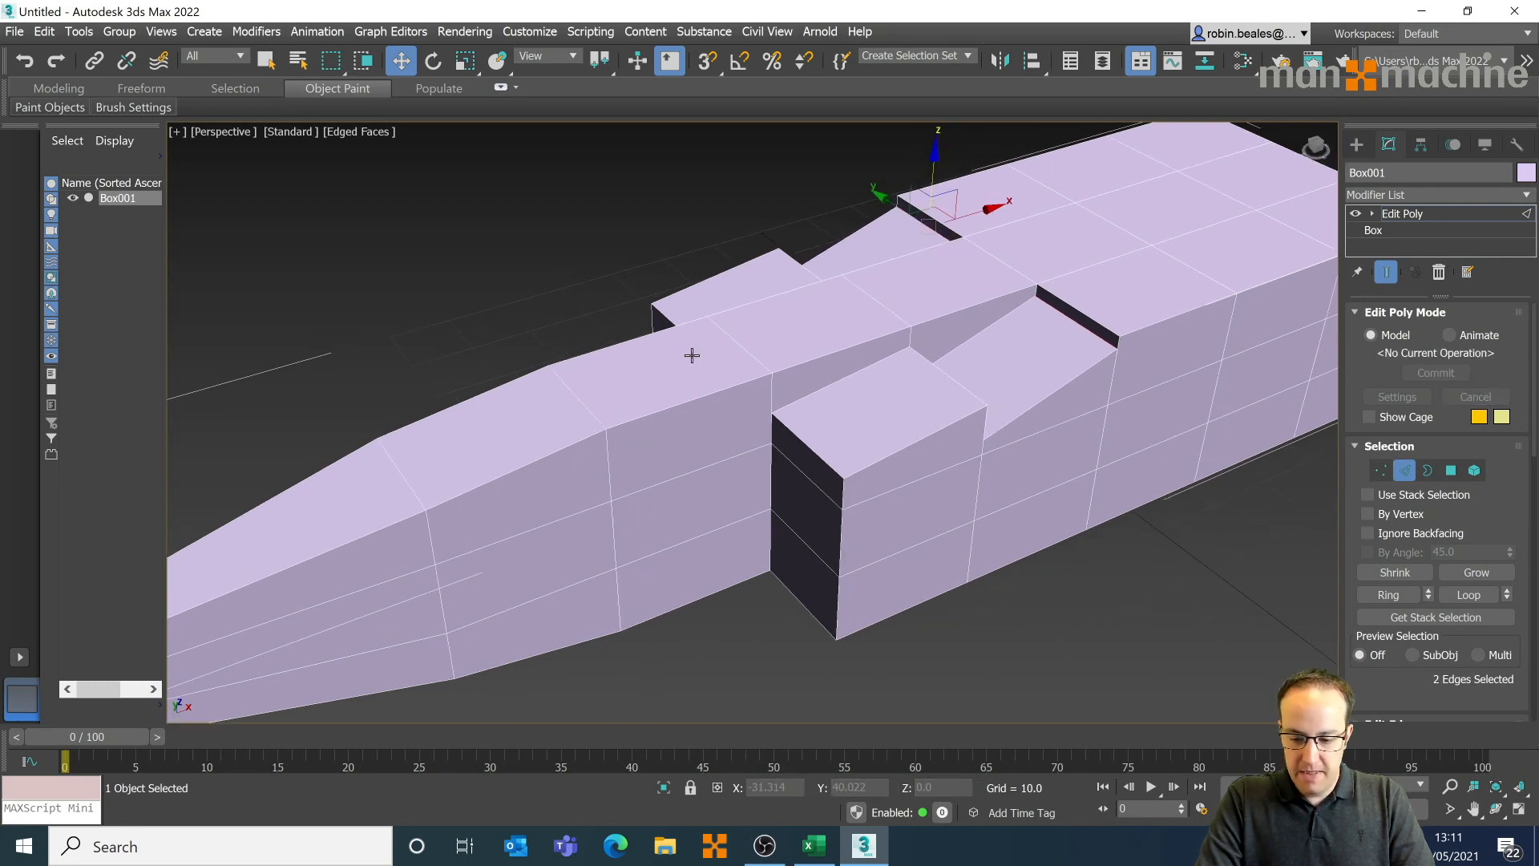
# - Extrude the three central top polygons running from the nose into the main body upward by about 10 units
pyautogui.click(1449, 471)
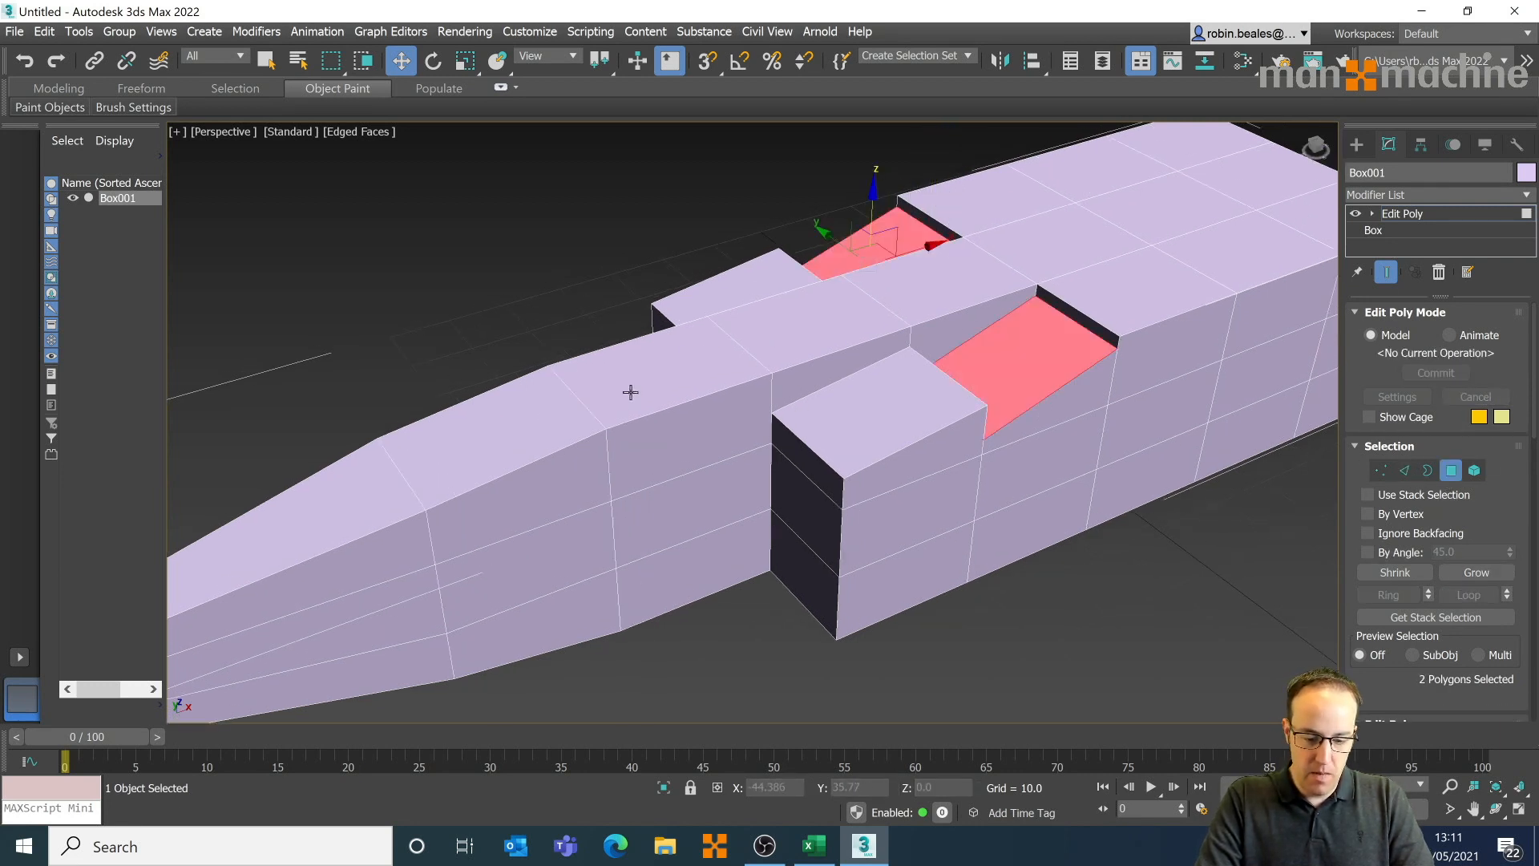
pyautogui.click(588, 402)
pyautogui.keyDown('ctrl'); pyautogui.click(677, 362); pyautogui.keyUp('ctrl')
pyautogui.keyDown('ctrl'); pyautogui.click(772, 307); pyautogui.keyUp('ctrl')
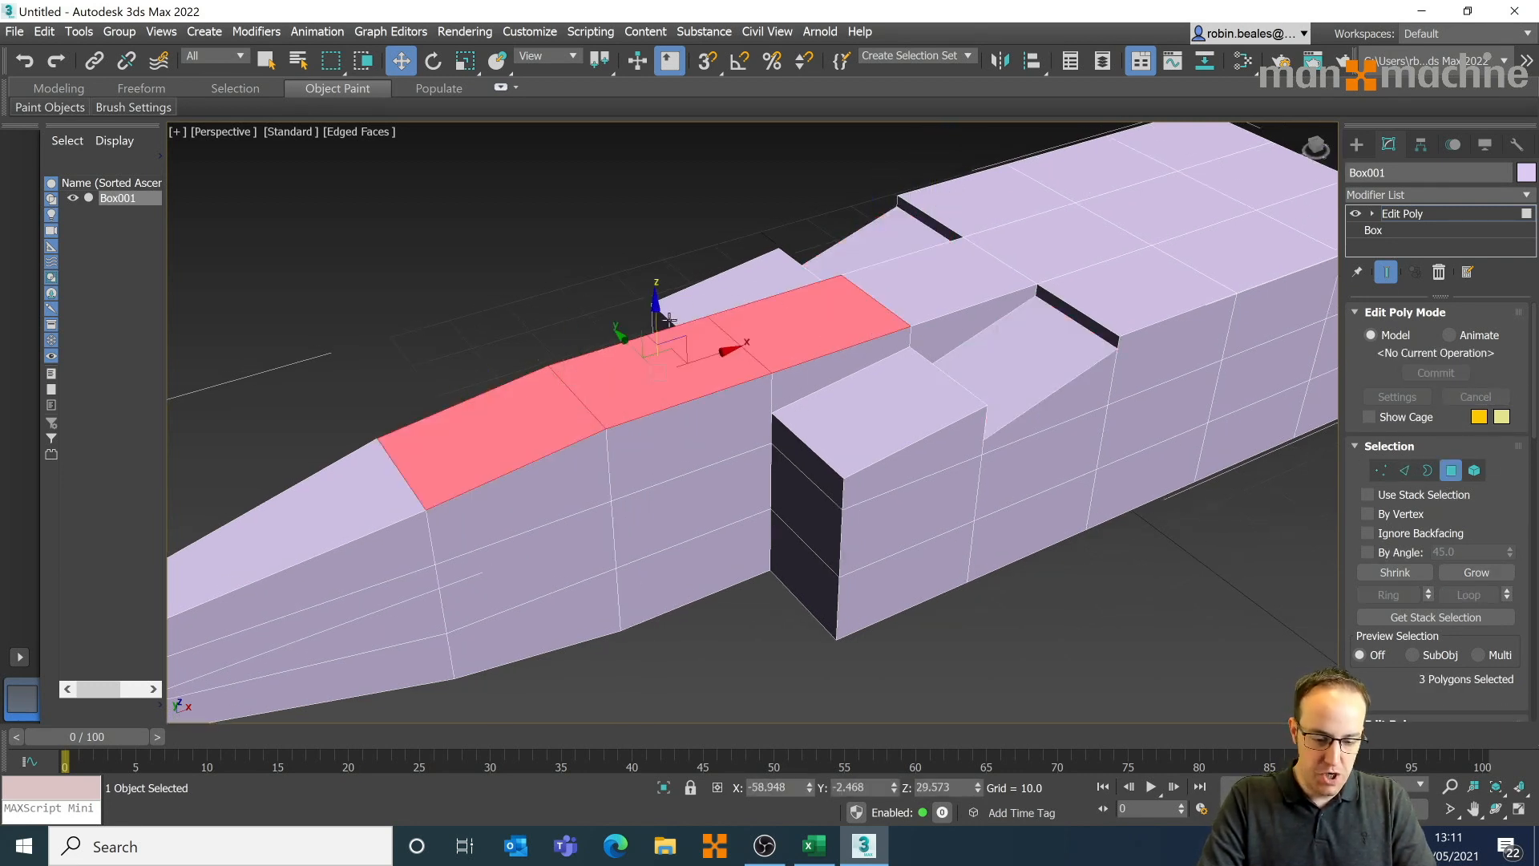
pyautogui.moveTo(655, 313); pyautogui.dragTo(656, 241)
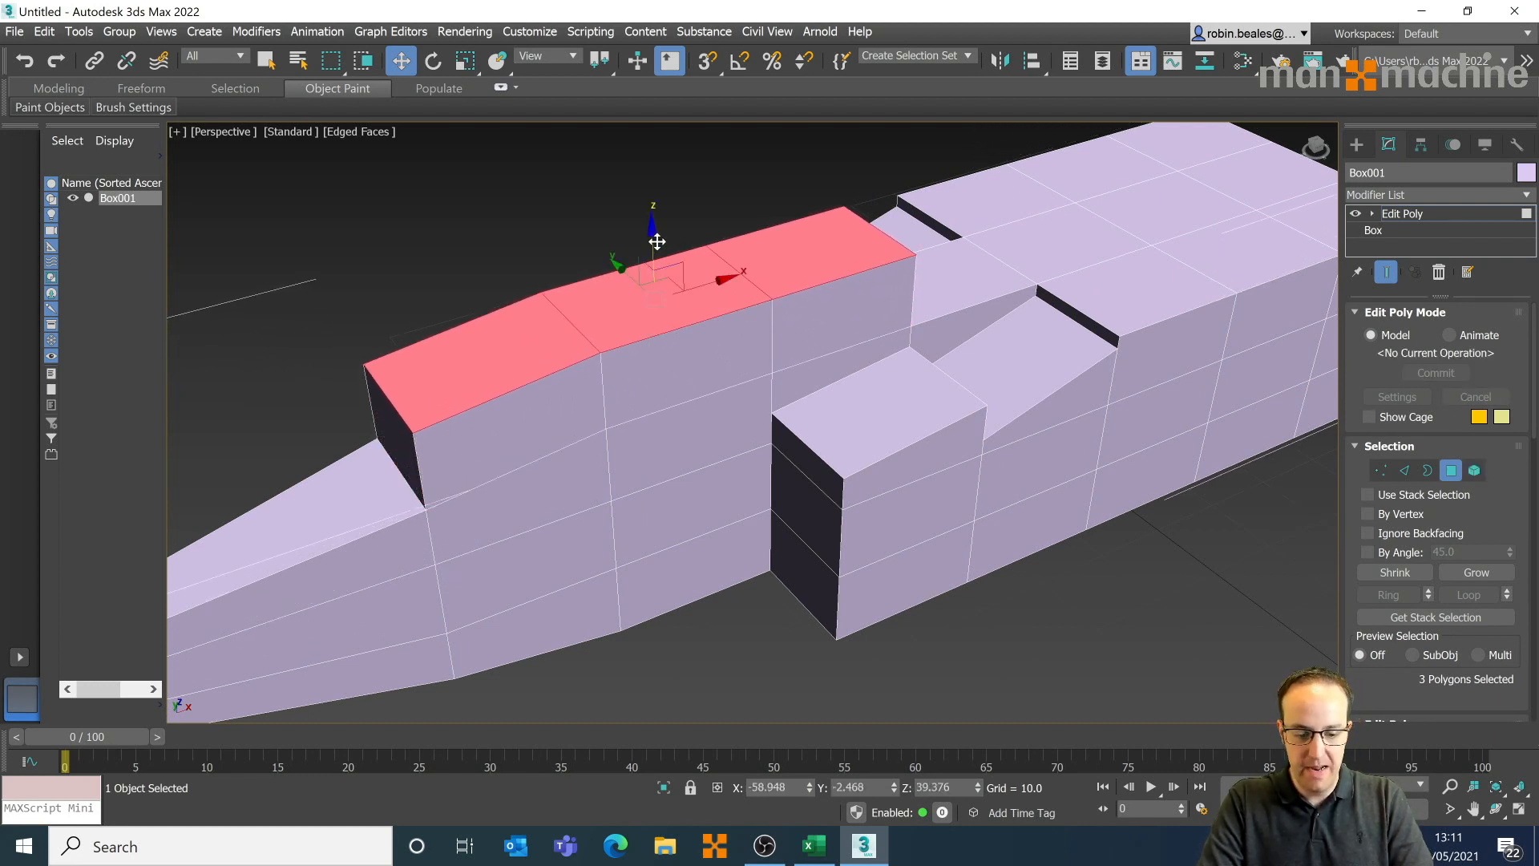
# - Scale the three raised central top polygons down uniformly to taper the canopy's front, rear and sides
pyautogui.press('r')
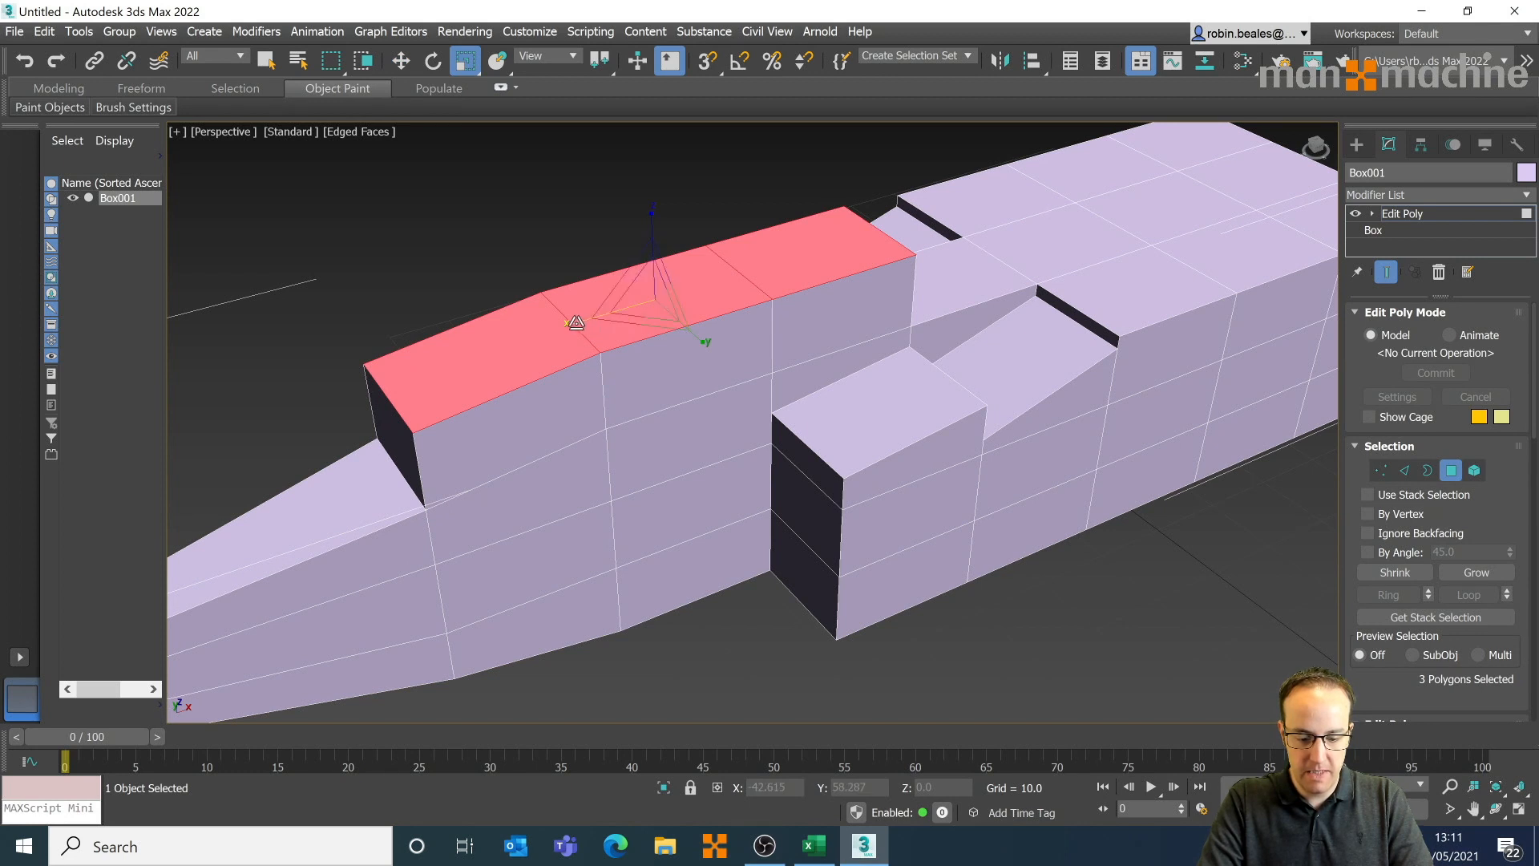
pyautogui.moveTo(594, 326); pyautogui.dragTo(587, 314)
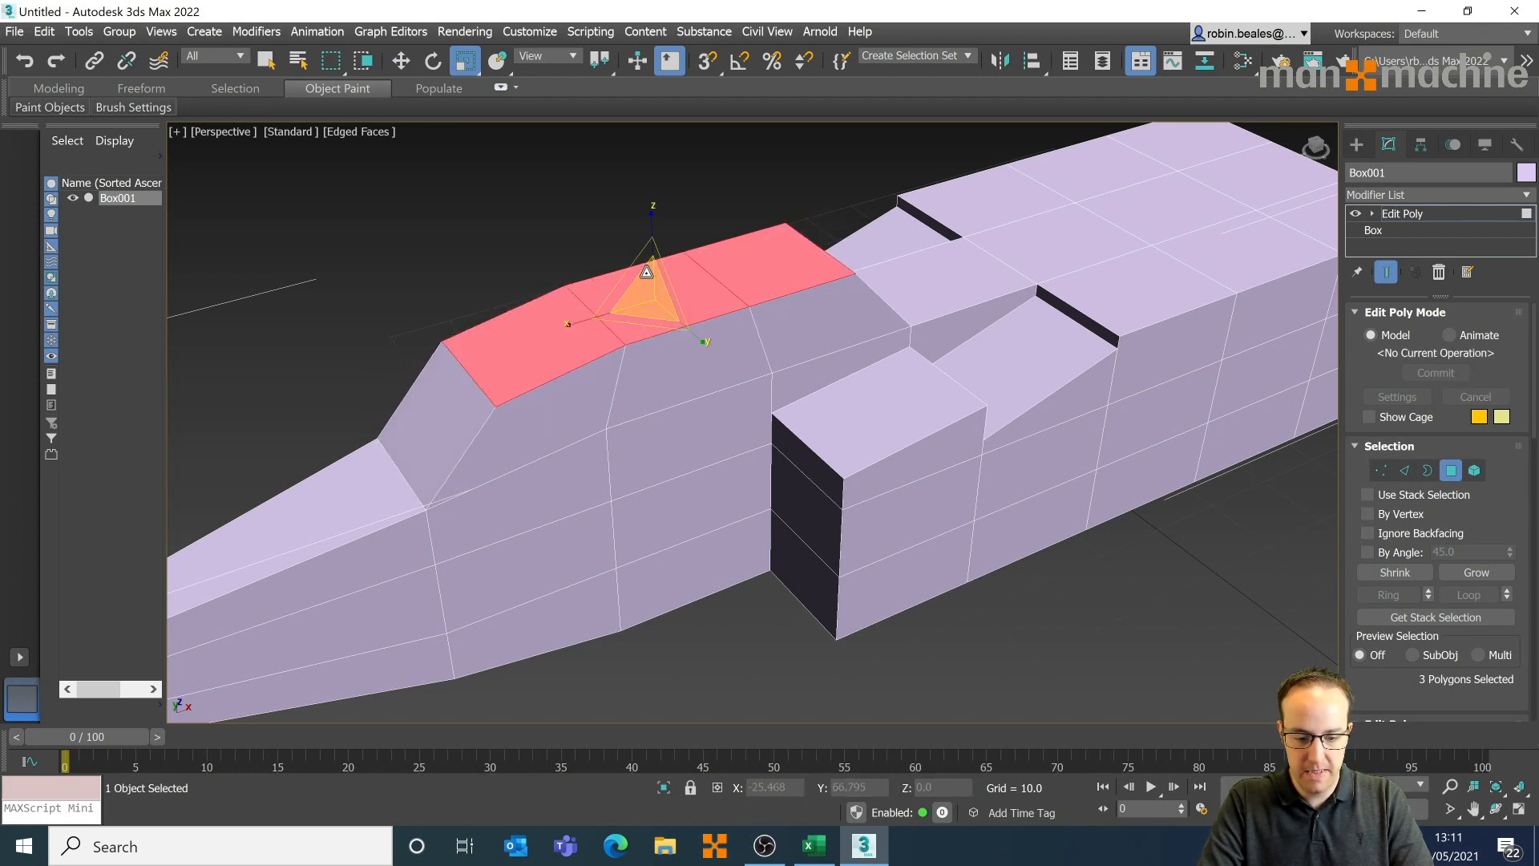
pyautogui.click(404, 60)
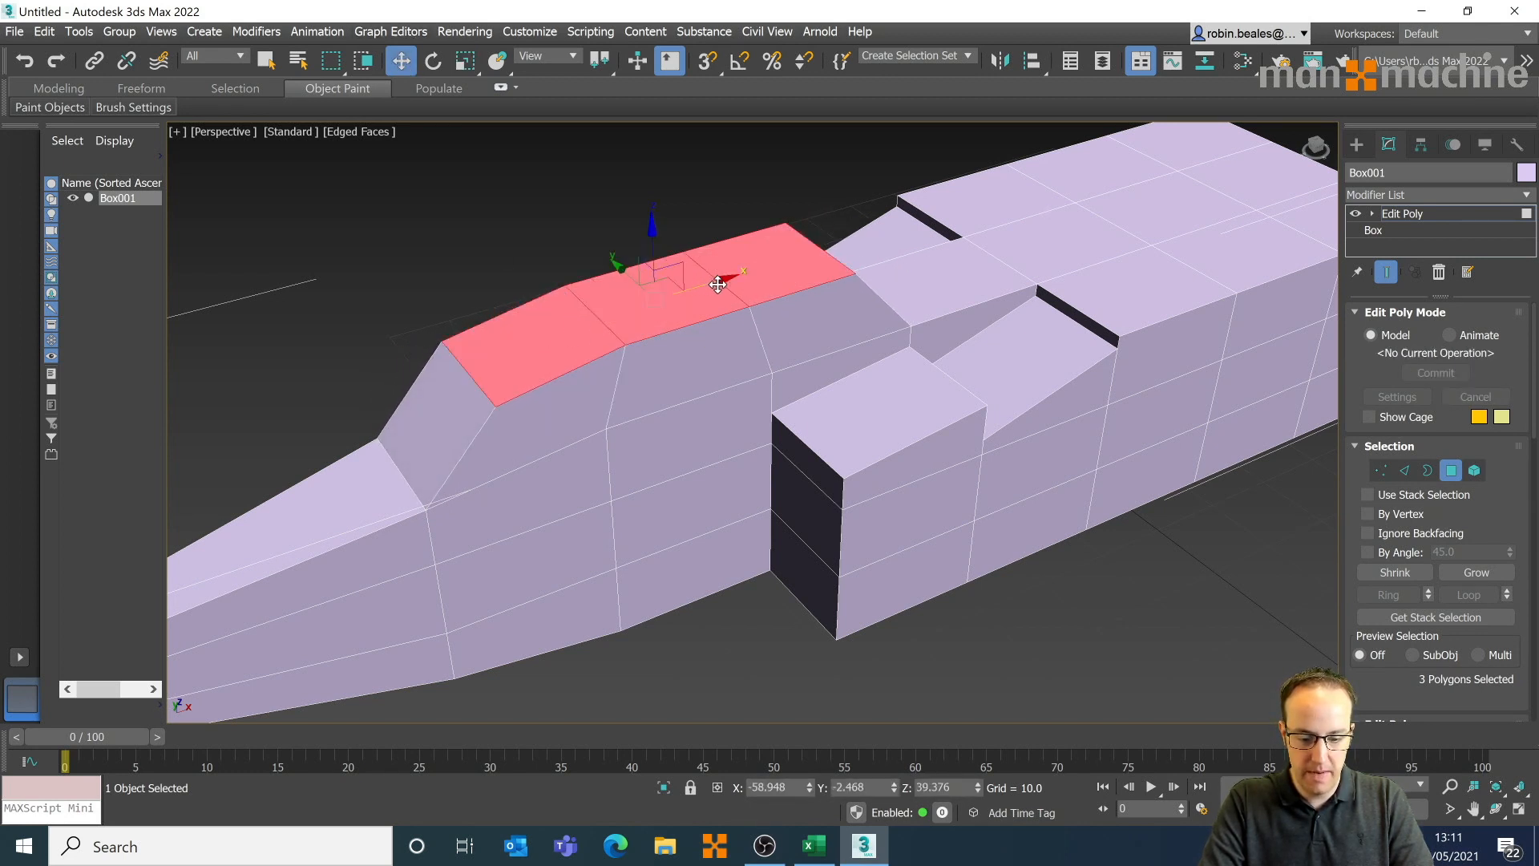
# - Extrude the two rearmost central top polygons upward about 7 units and scale them down into a narrow strip across Y
pyautogui.keyDown('alt'); pyautogui.moveTo(705, 281); pyautogui.dragTo(986, 332, button='middle'); pyautogui.keyUp('alt')
pyautogui.click(1042, 287)
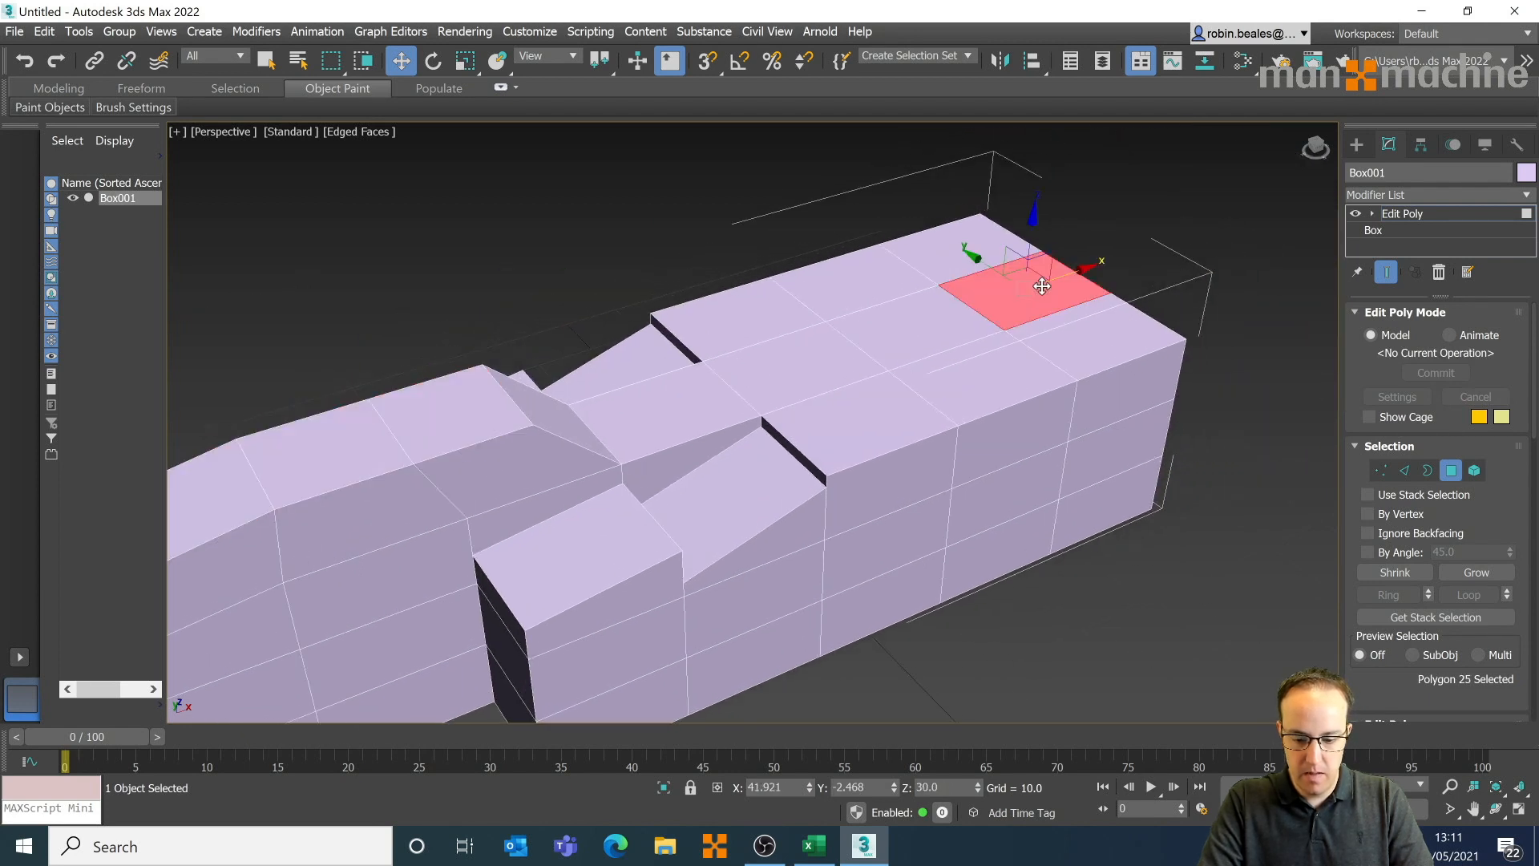
pyautogui.keyDown('ctrl'); pyautogui.click(944, 339); pyautogui.keyUp('ctrl')
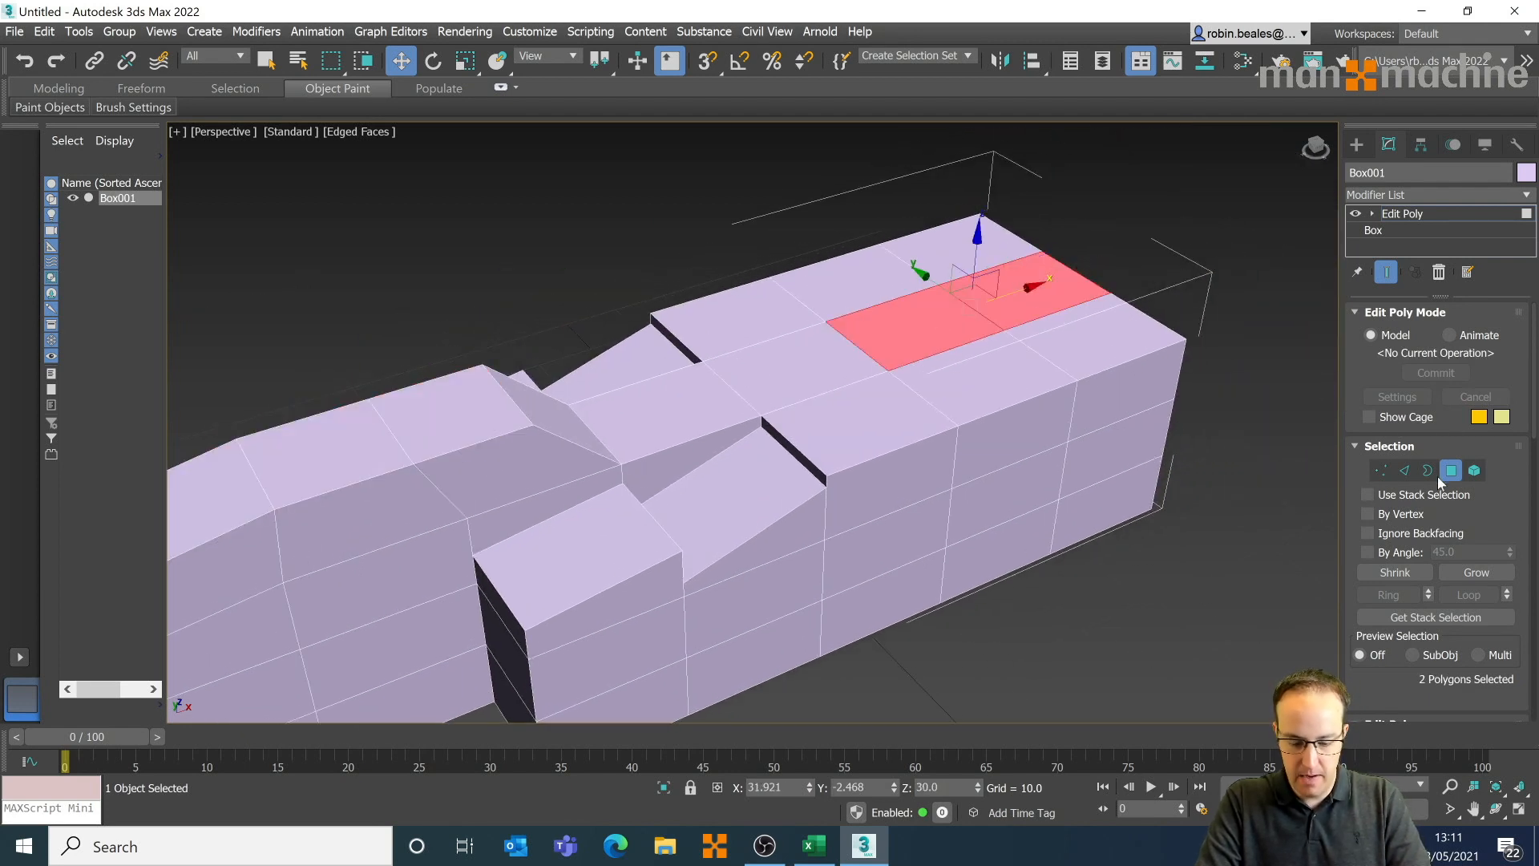
pyautogui.moveTo(977, 234); pyautogui.dragTo(976, 189)
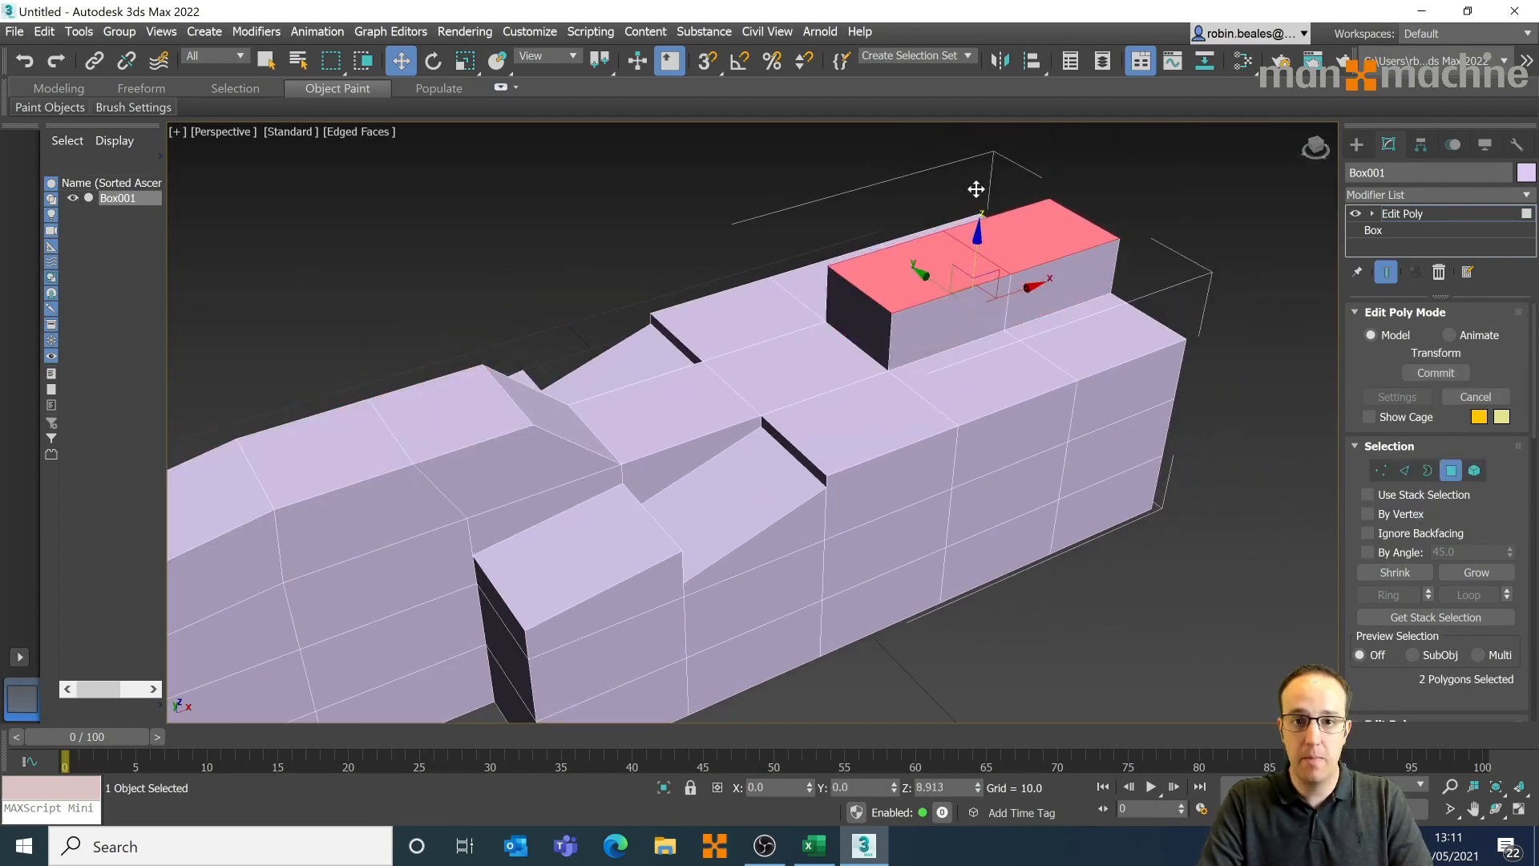
pyautogui.press('r')
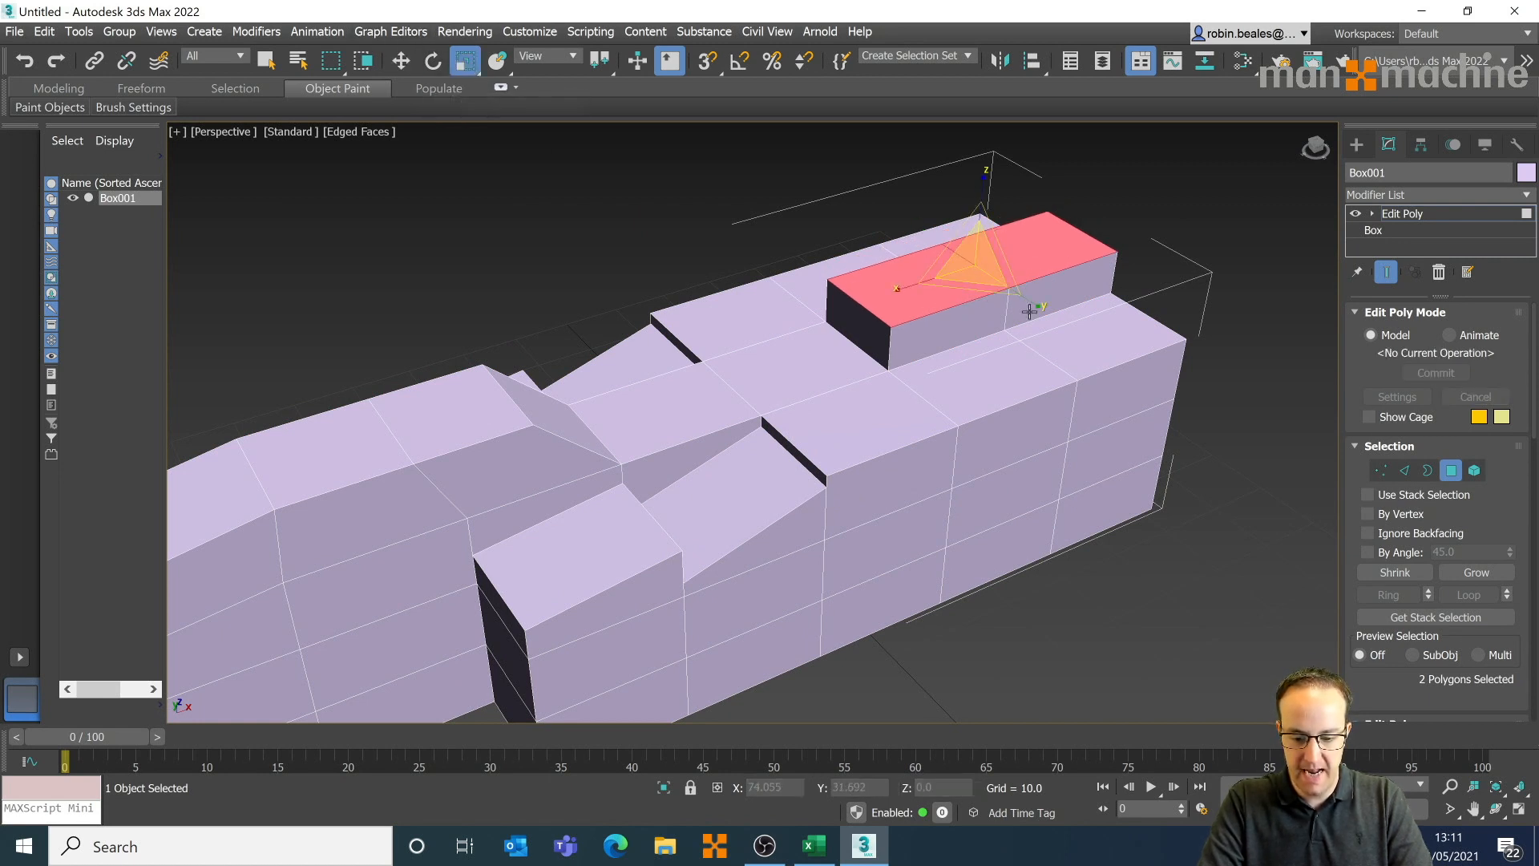
pyautogui.moveTo(1029, 311); pyautogui.dragTo(932, 278)
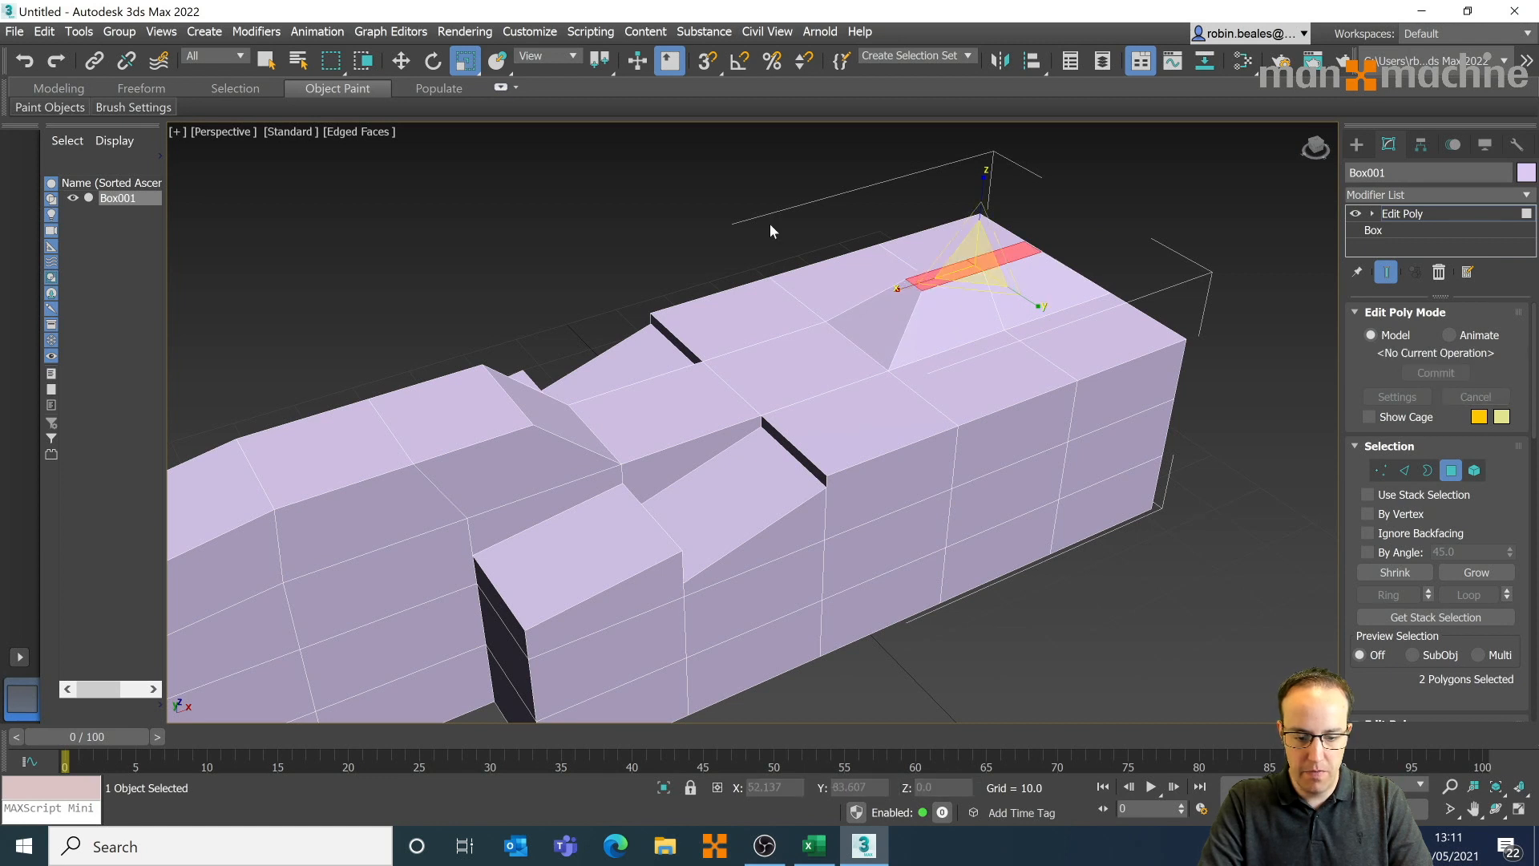
# - Shift the narrow strip back about 7 units along X and extrude it upward about 21 units to form a tail fin
pyautogui.click(401, 60)
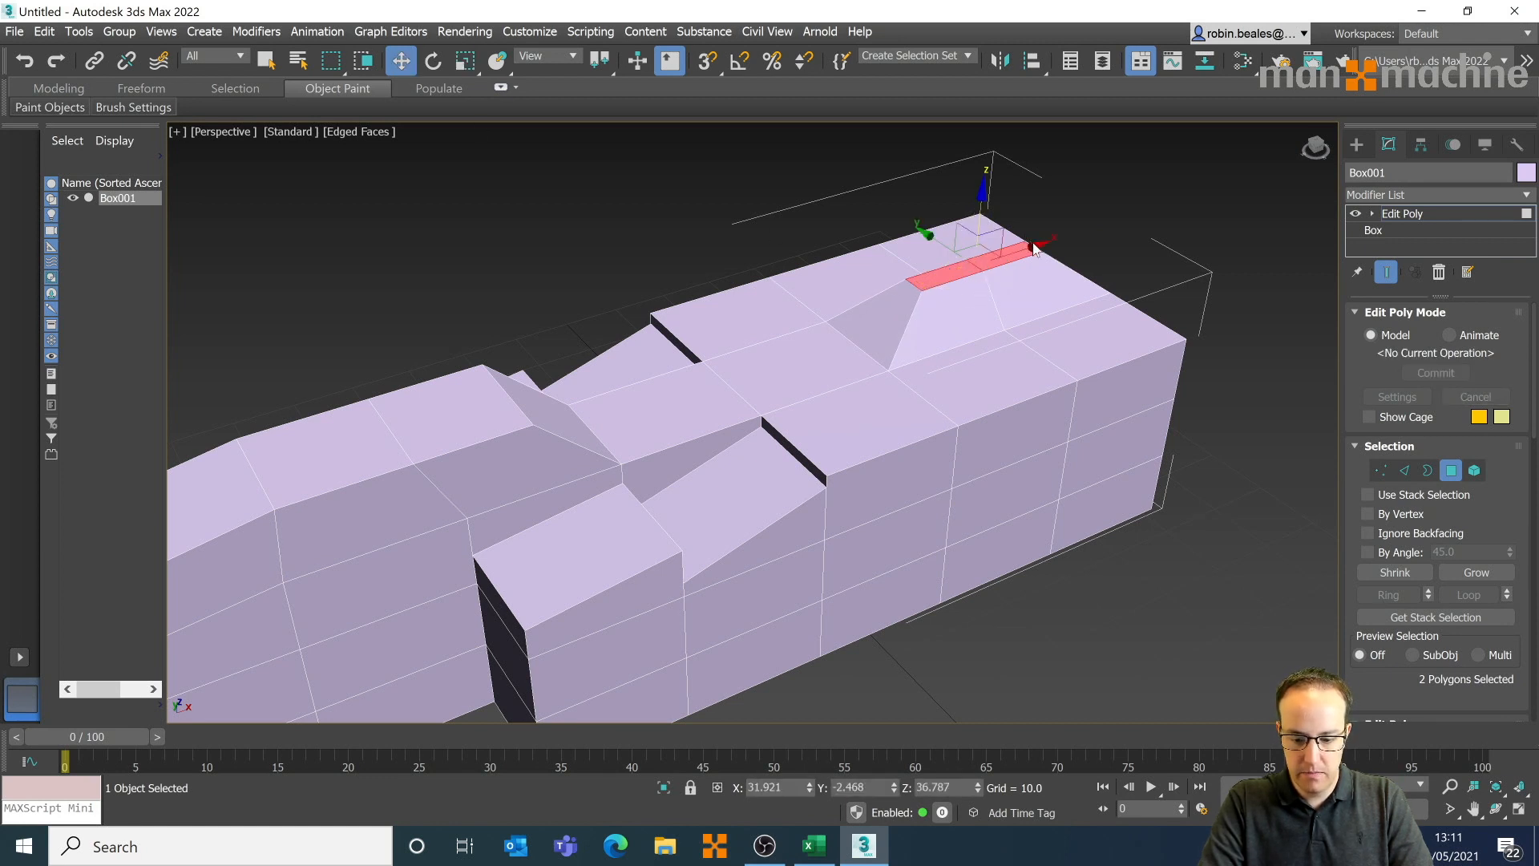
pyautogui.moveTo(1038, 243); pyautogui.dragTo(1041, 50)
pyautogui.moveTo(1085, 273); pyautogui.dragTo(1079, 392, button='middle')
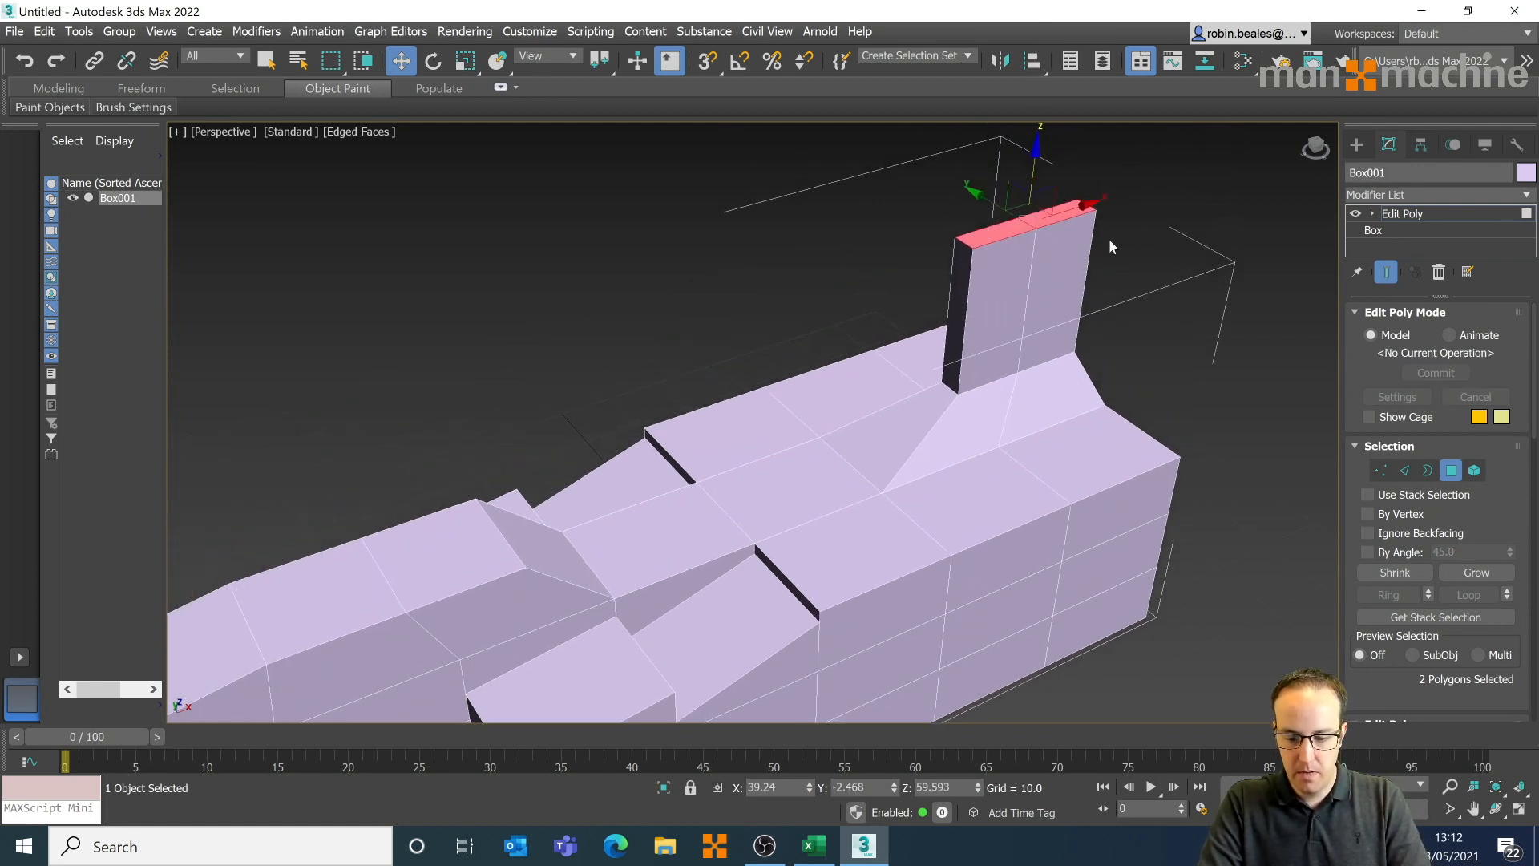
pyautogui.moveTo(1034, 163); pyautogui.dragTo(1034, 173)
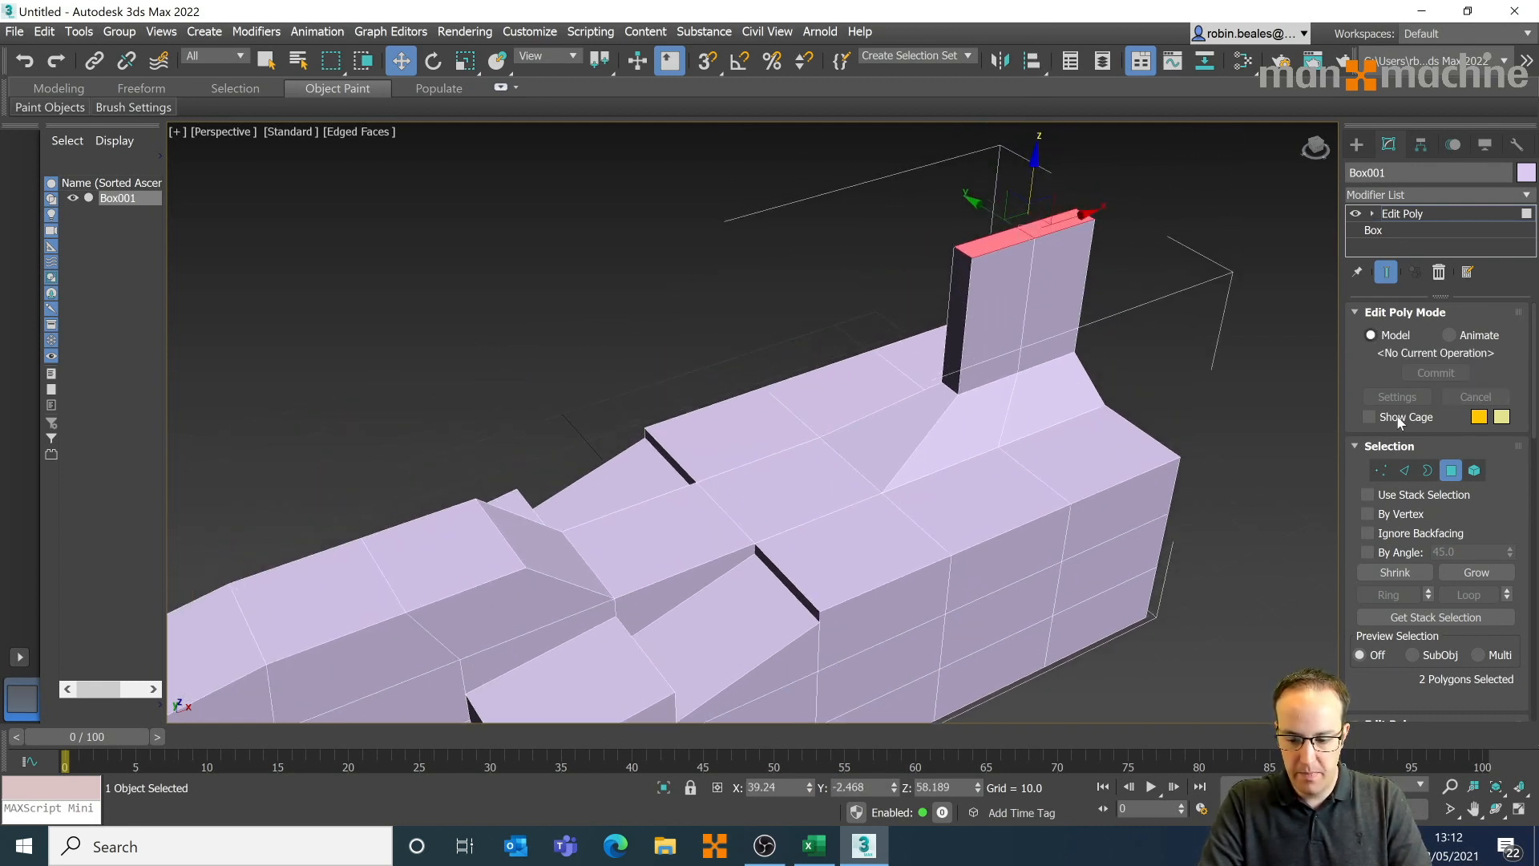
# - Lower the front top edge of the tail fin about 10 units along Z
pyautogui.click(1406, 471)
pyautogui.click(997, 240)
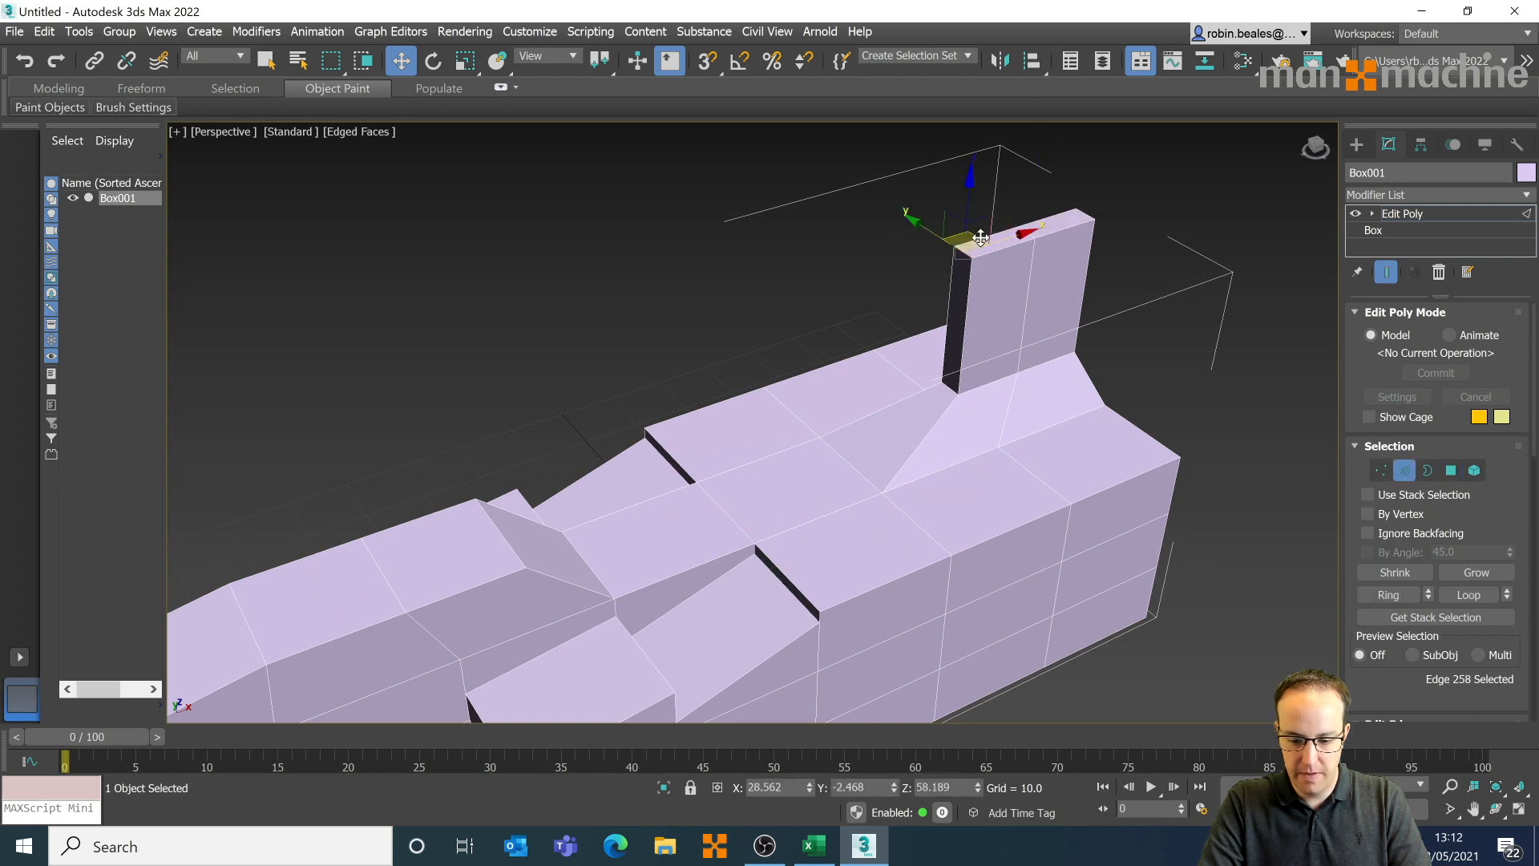
pyautogui.press('f')
pyautogui.scroll(3, 836, 219)
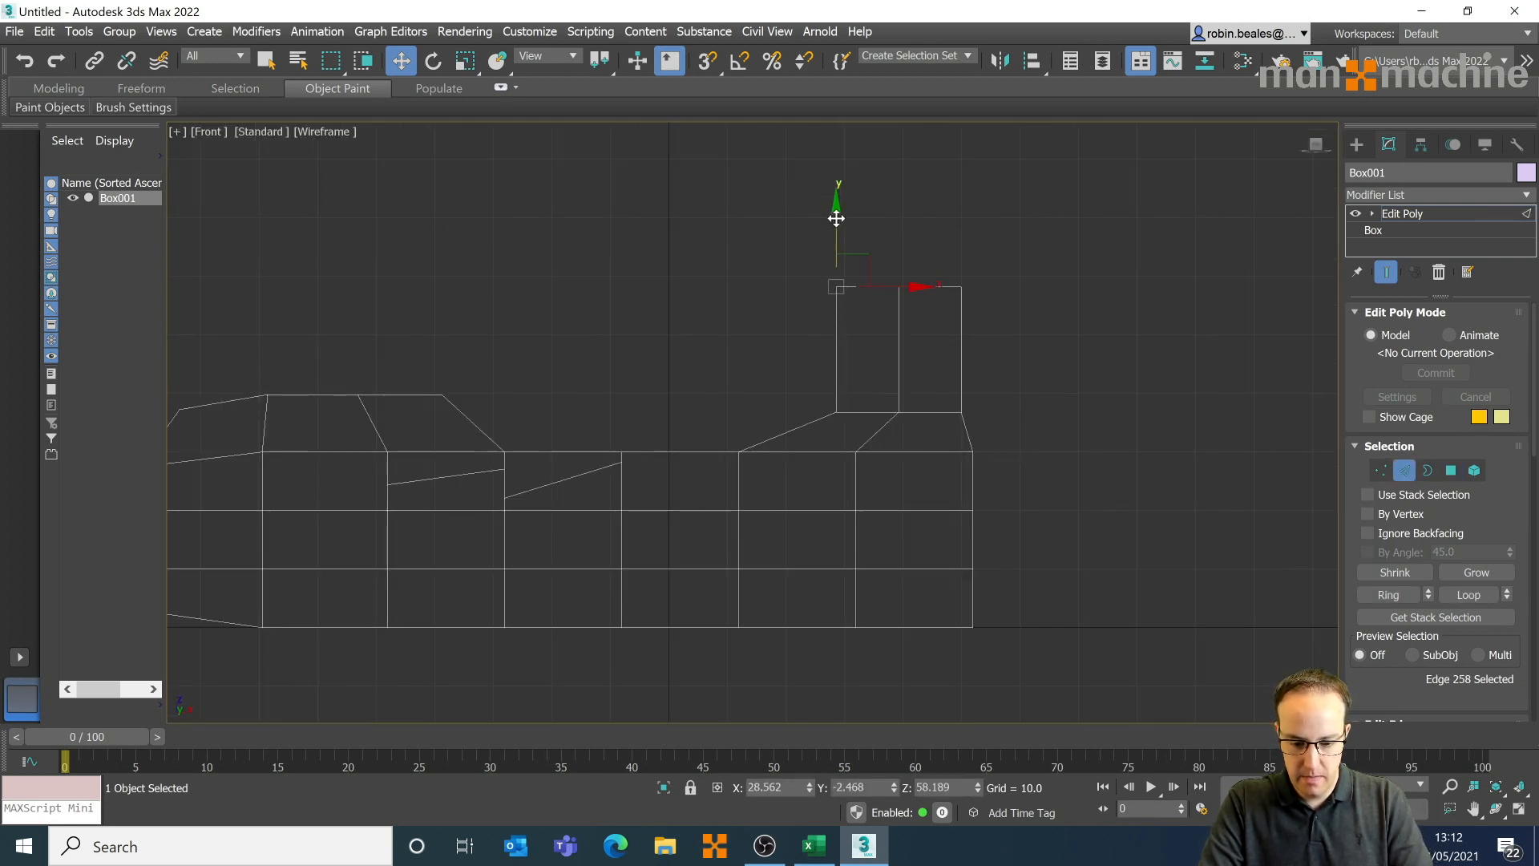
pyautogui.moveTo(836, 260); pyautogui.dragTo(836, 343)
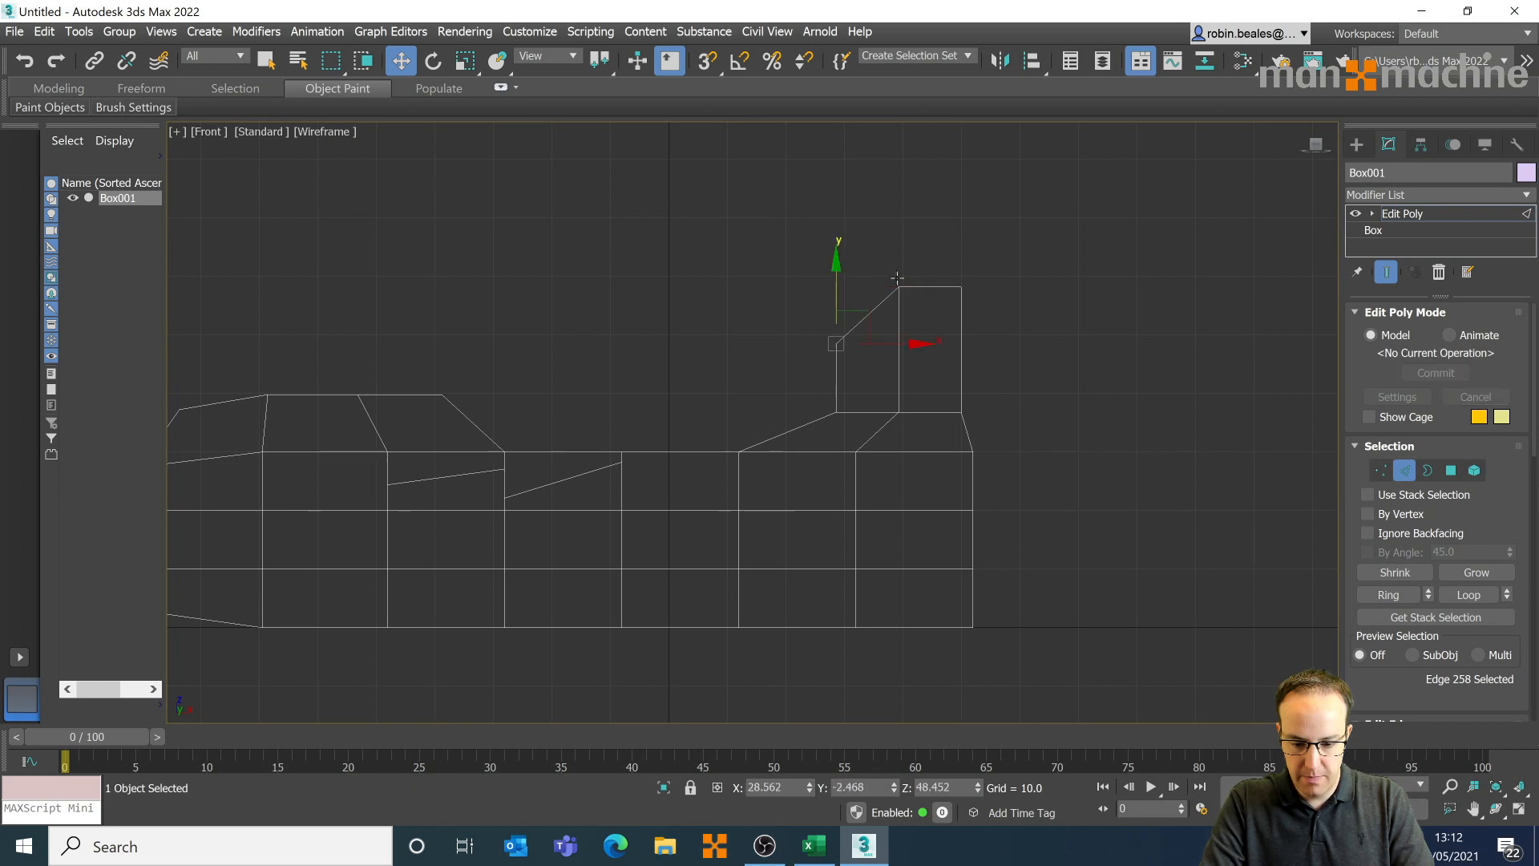
pyautogui.press('p')
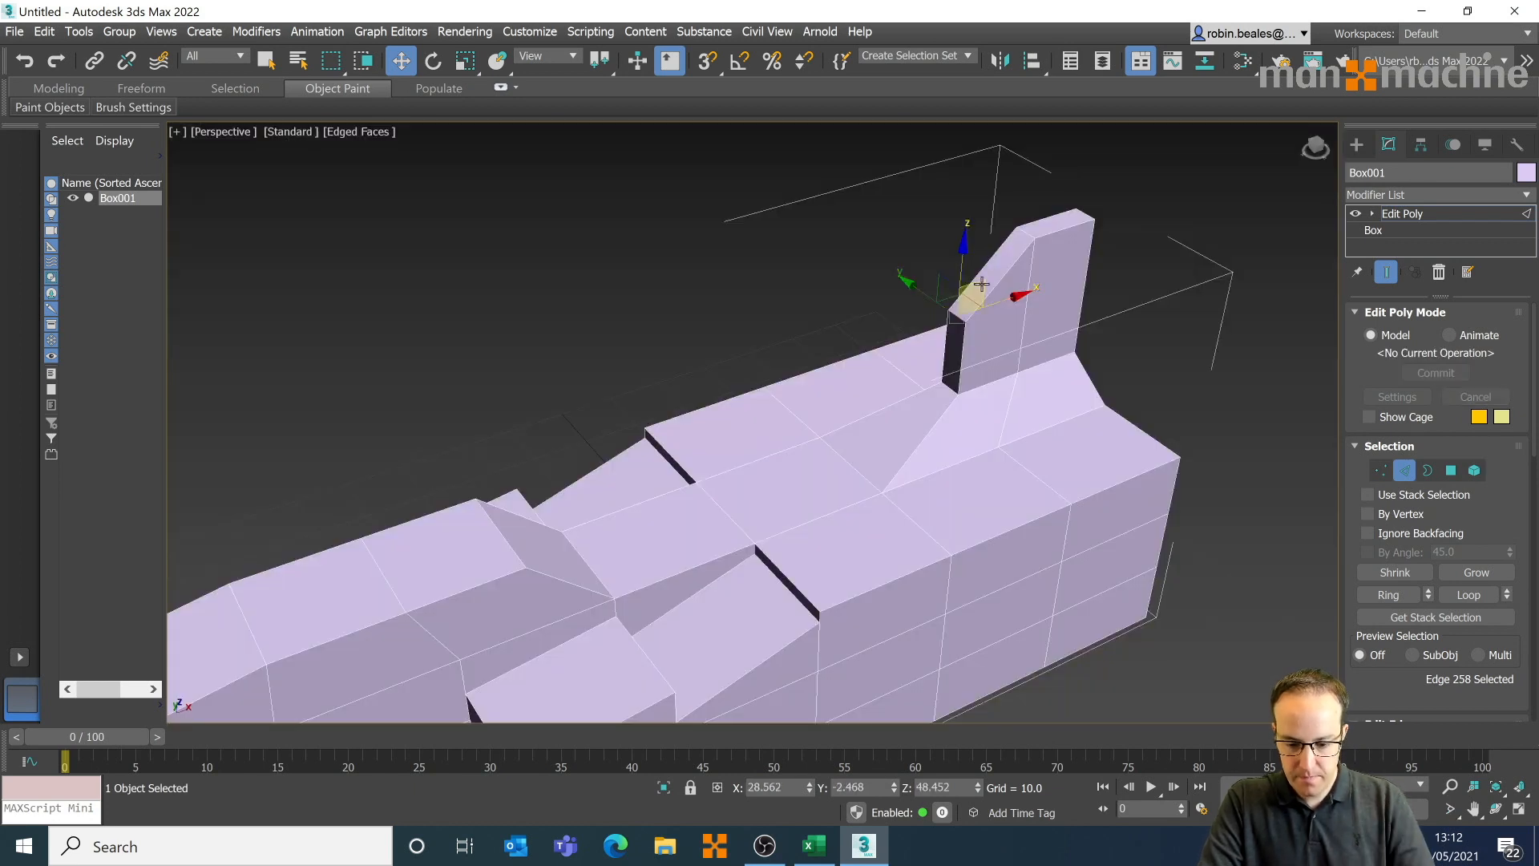
# - Raise the rear top edge of the tail fin along Z so its top slopes continuously up toward the back
pyautogui.click(1085, 215)
pyautogui.press('l')
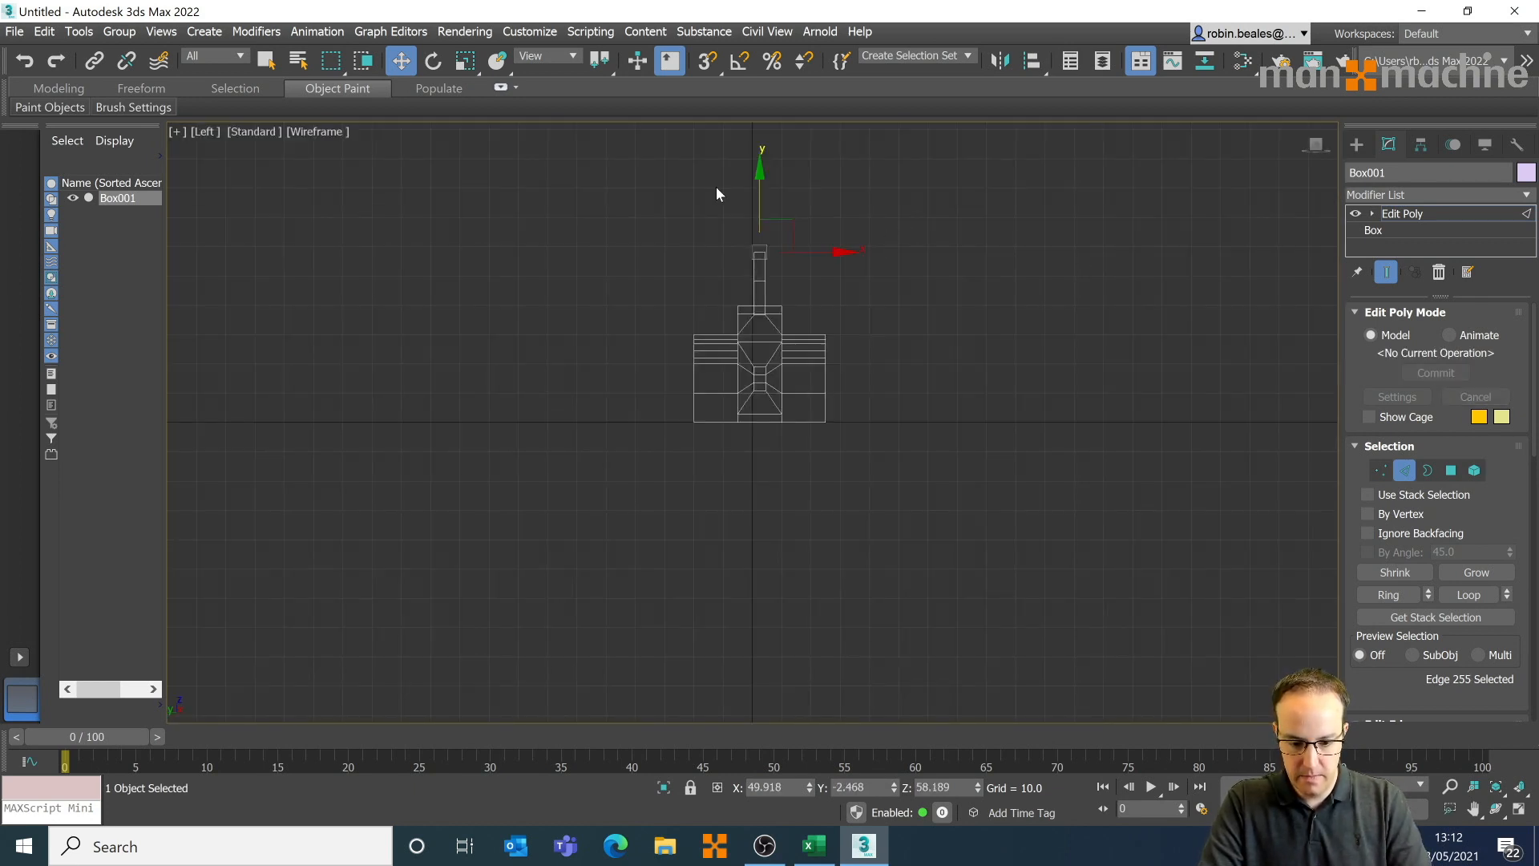
pyautogui.press('f')
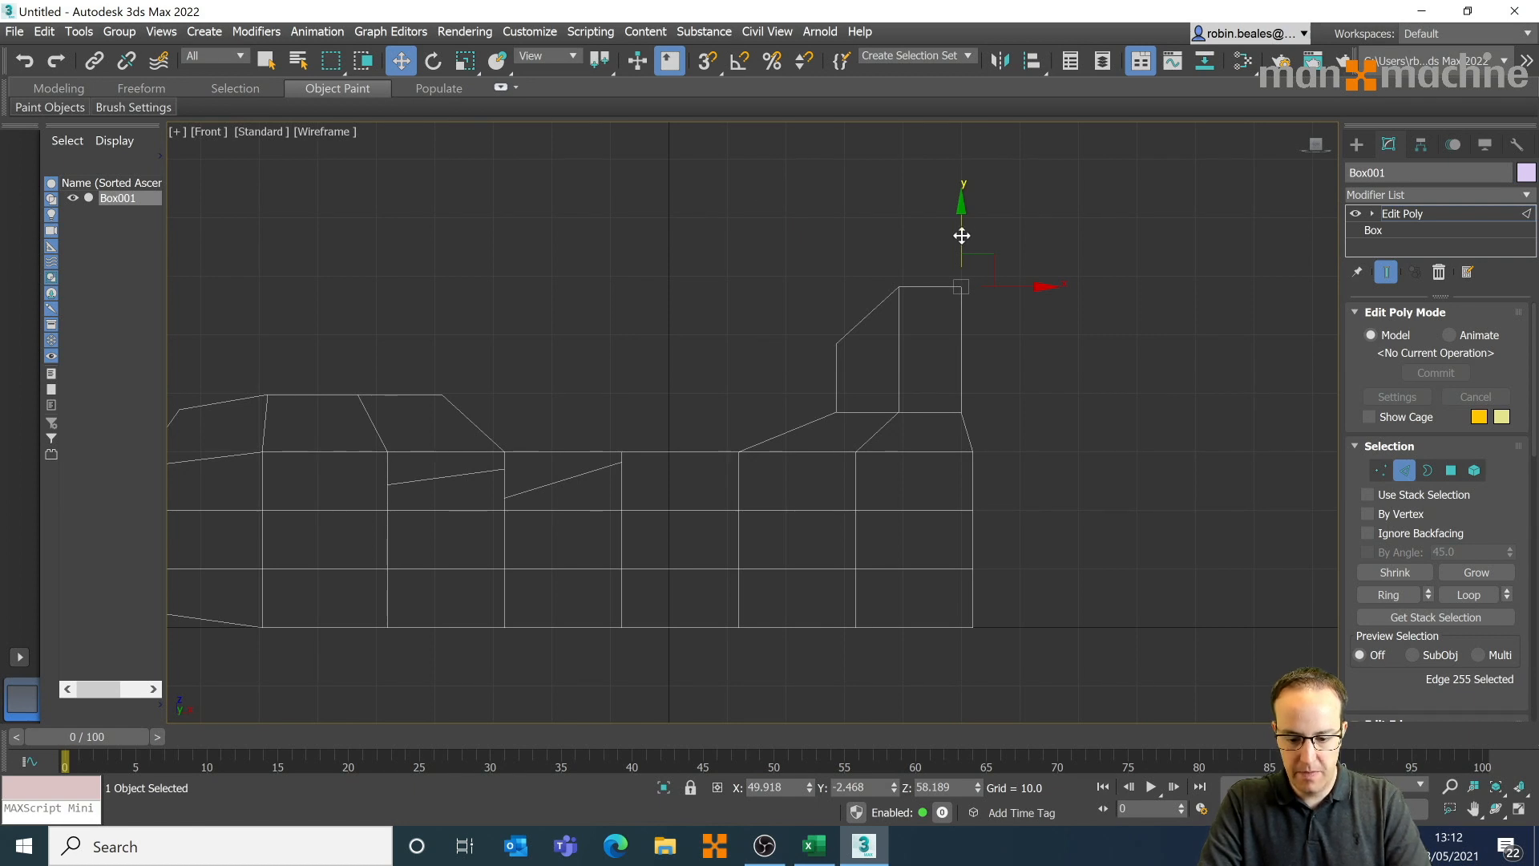
pyautogui.moveTo(962, 235); pyautogui.dragTo(962, 185)
pyautogui.click(1093, 253)
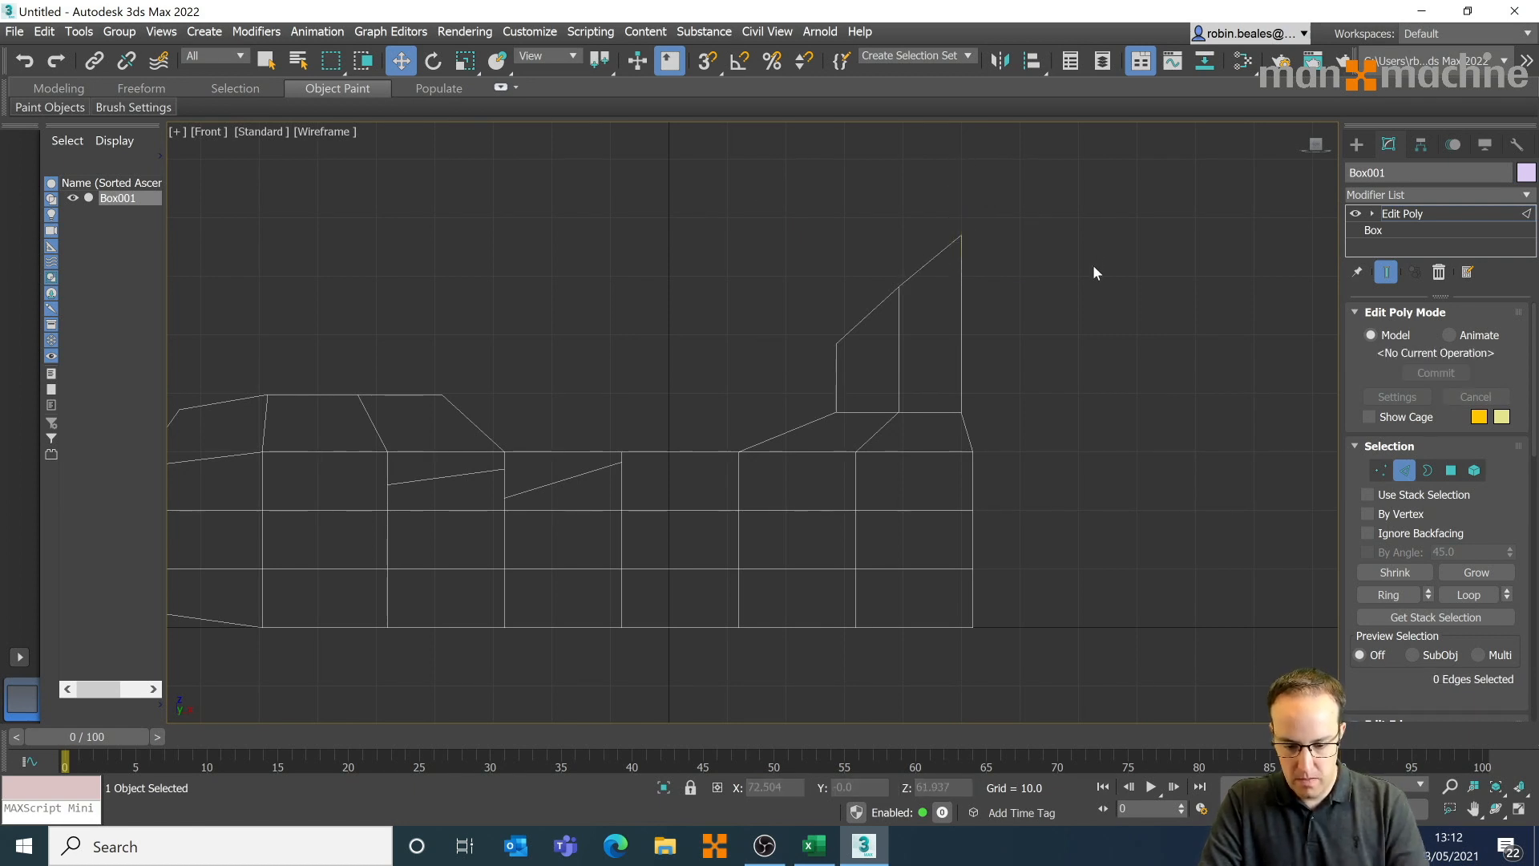
# - Extrude the four upper side polygons at the rear of the near side outward about 50 units along Y as a wing
pyautogui.press('p')
pyautogui.scroll(2, 924, 395)
pyautogui.moveTo(924, 395); pyautogui.dragTo(903, 313, button='middle')
pyautogui.scroll(-5, 905, 317)
pyautogui.scroll(2, 915, 381)
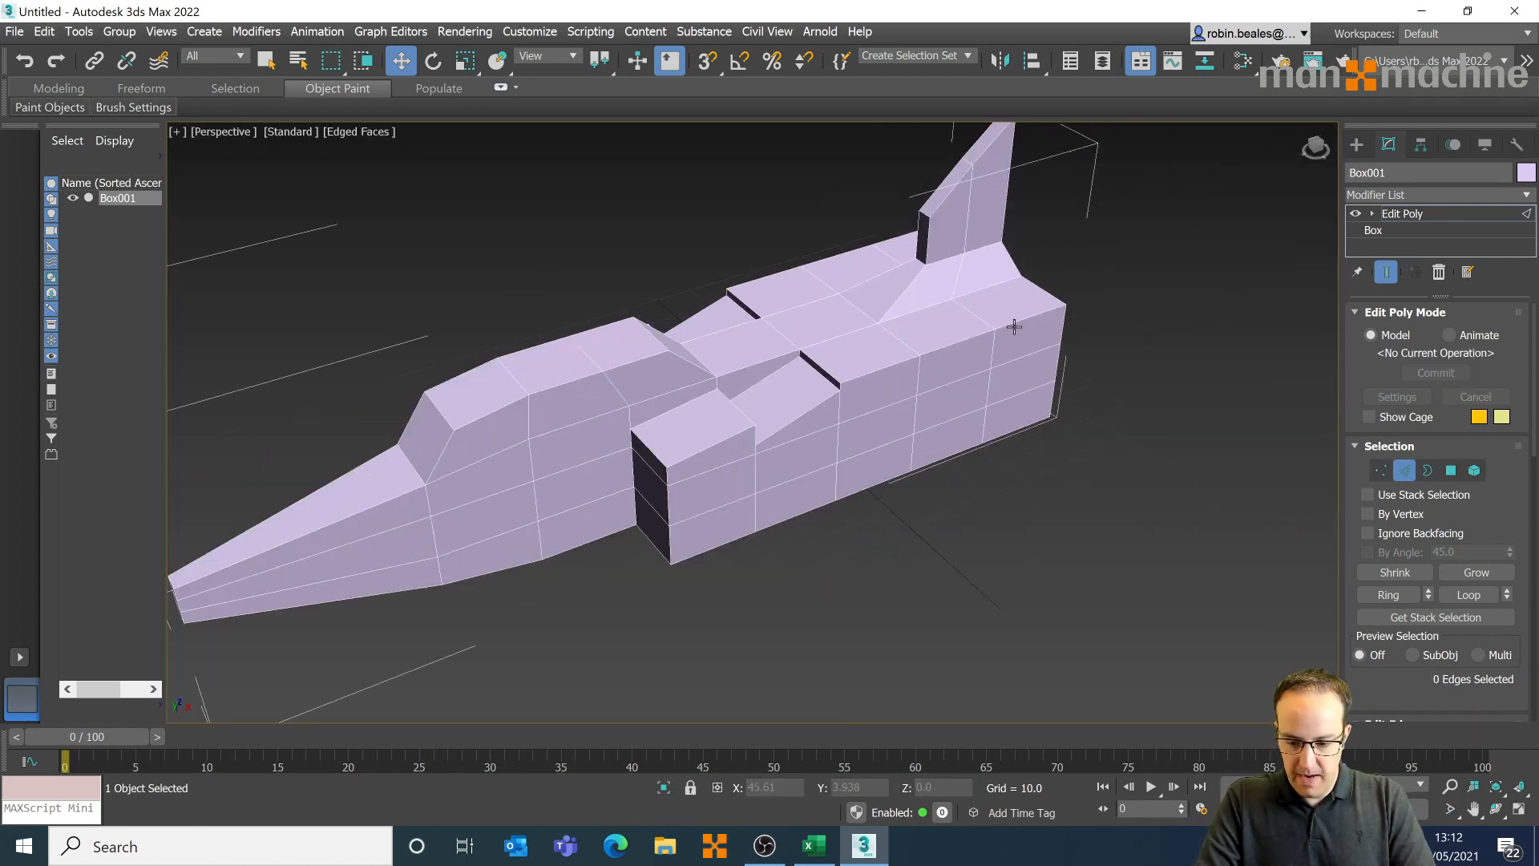
pyautogui.click(1450, 471)
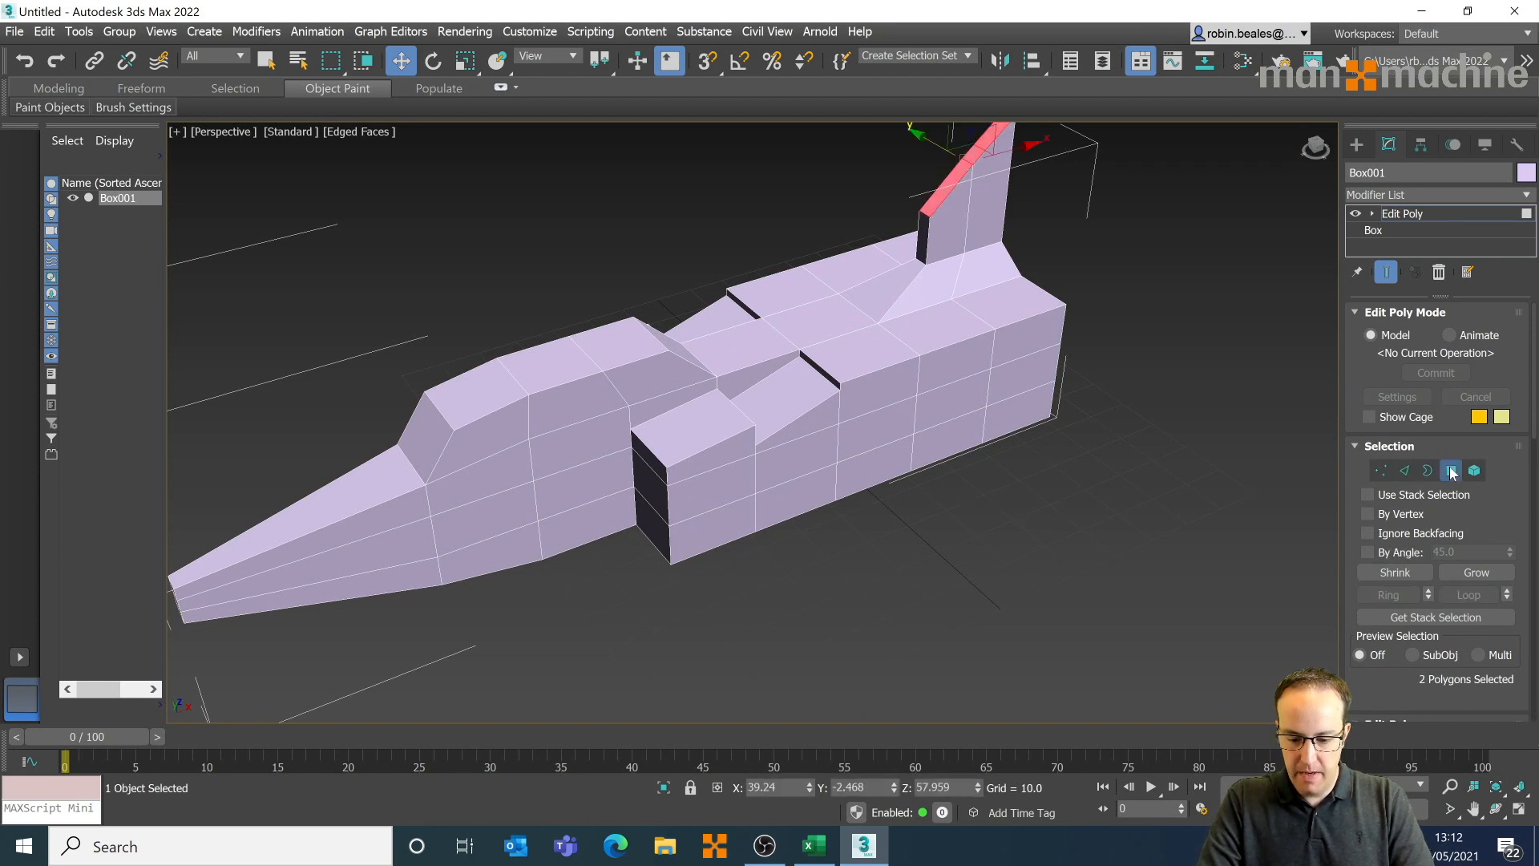
pyautogui.click(1030, 337)
pyautogui.keyDown('ctrl'); pyautogui.click(946, 360); pyautogui.keyUp('ctrl')
pyautogui.keyDown('ctrl'); pyautogui.click(879, 380); pyautogui.keyUp('ctrl')
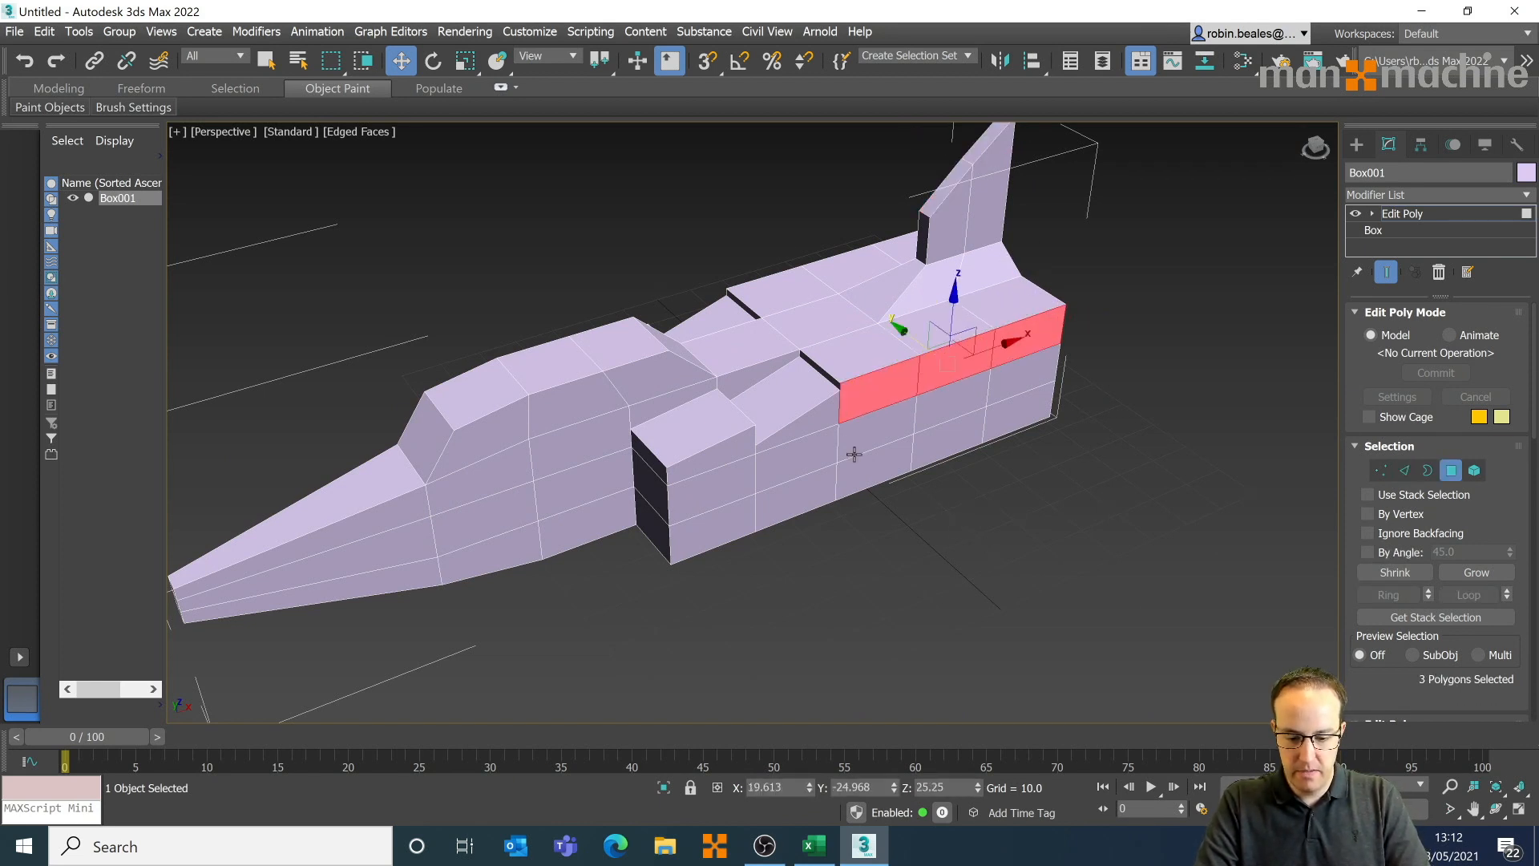
pyautogui.keyDown('ctrl'); pyautogui.click(820, 420); pyautogui.keyUp('ctrl')
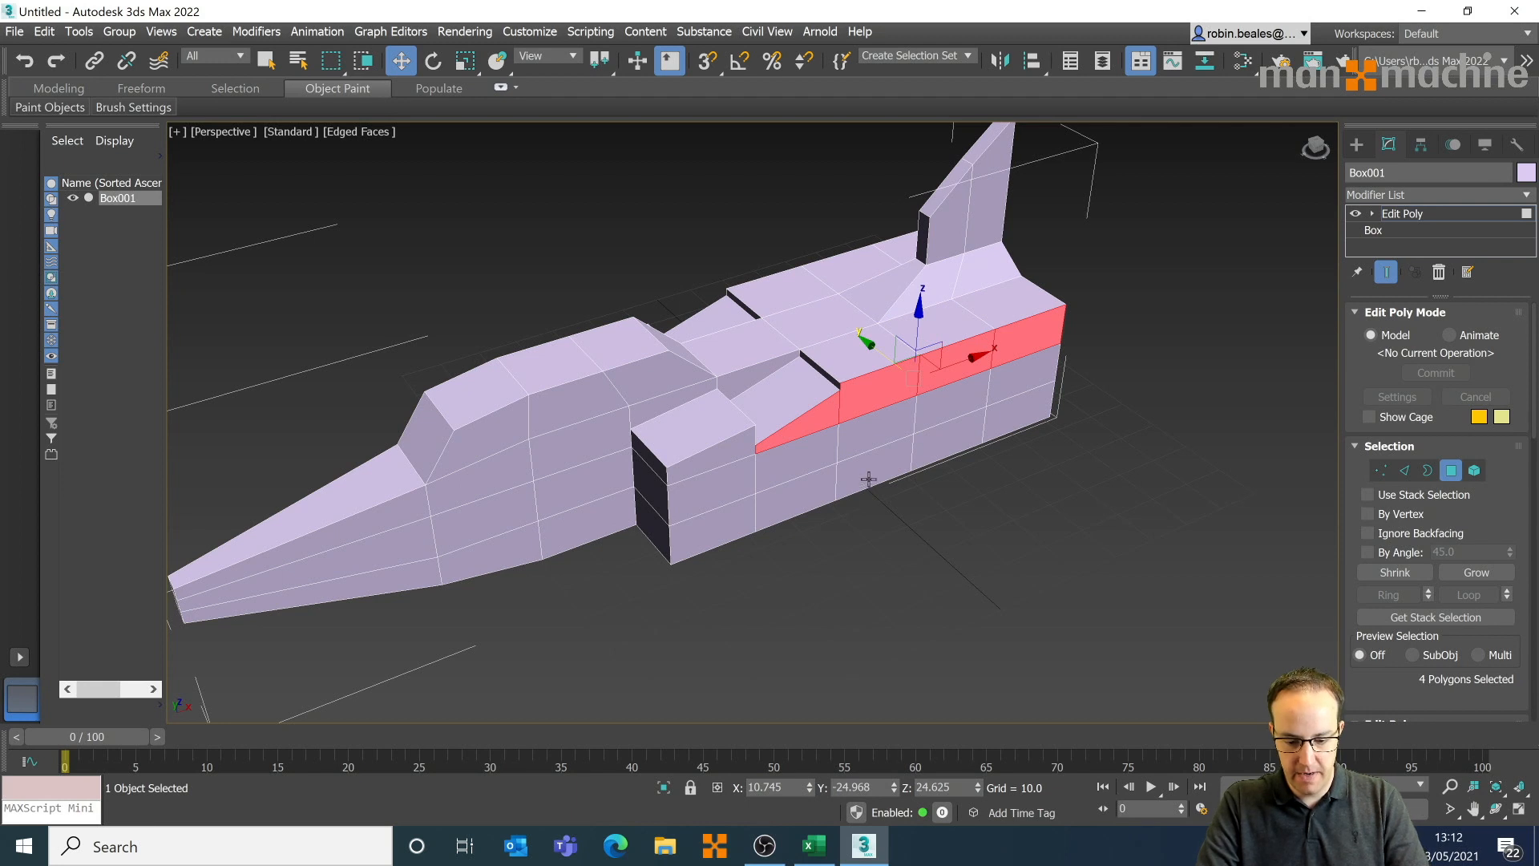
pyautogui.moveTo(865, 343); pyautogui.dragTo(1031, 468)
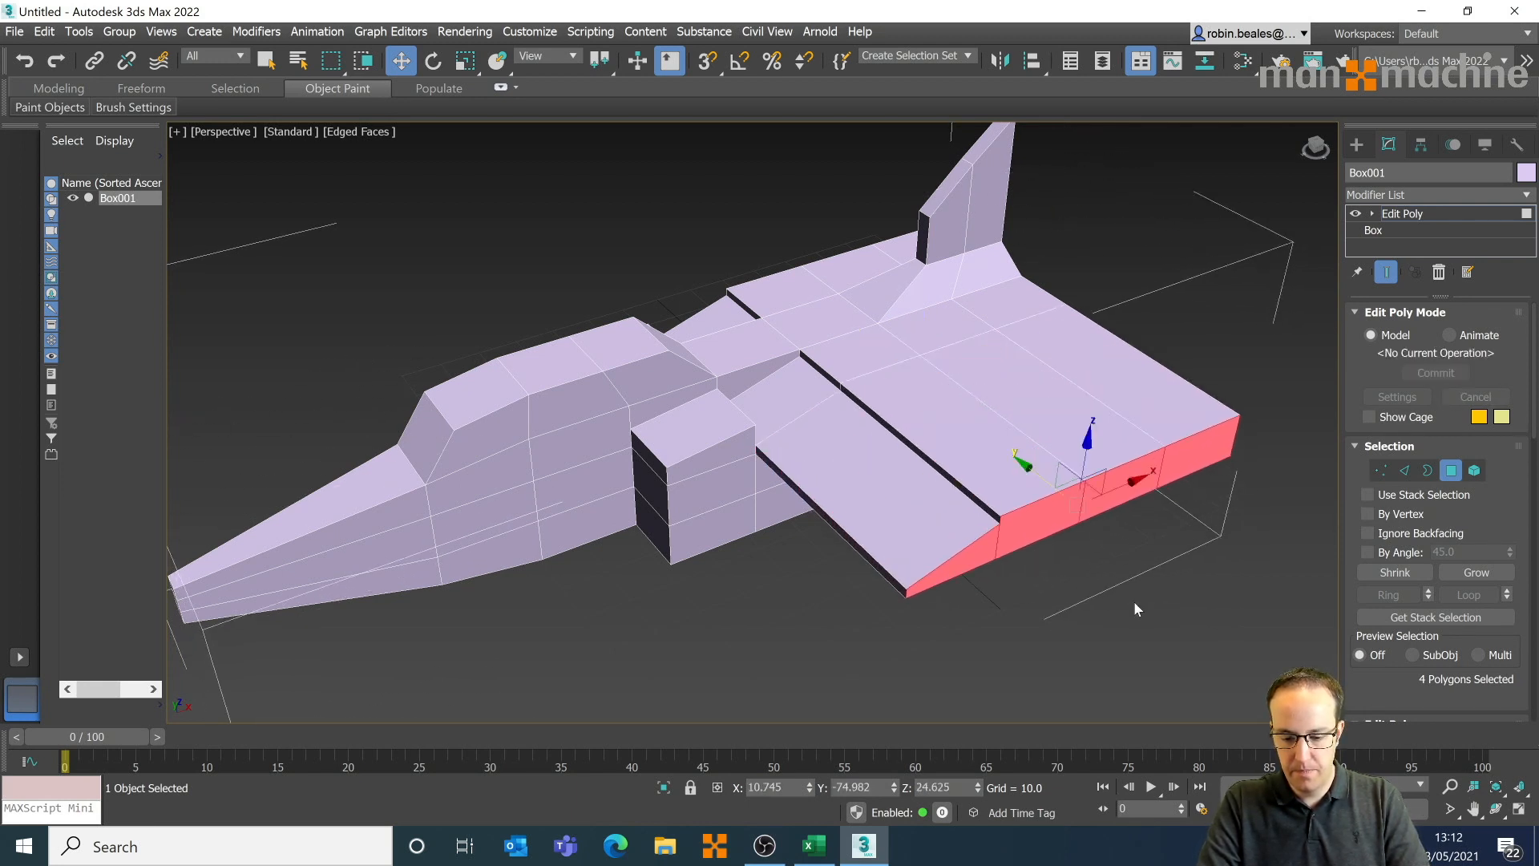
# - Scale the wing's end polygons narrower along X and thinner along Z
pyautogui.moveTo(1130, 481); pyautogui.dragTo(968, 441, button='middle')
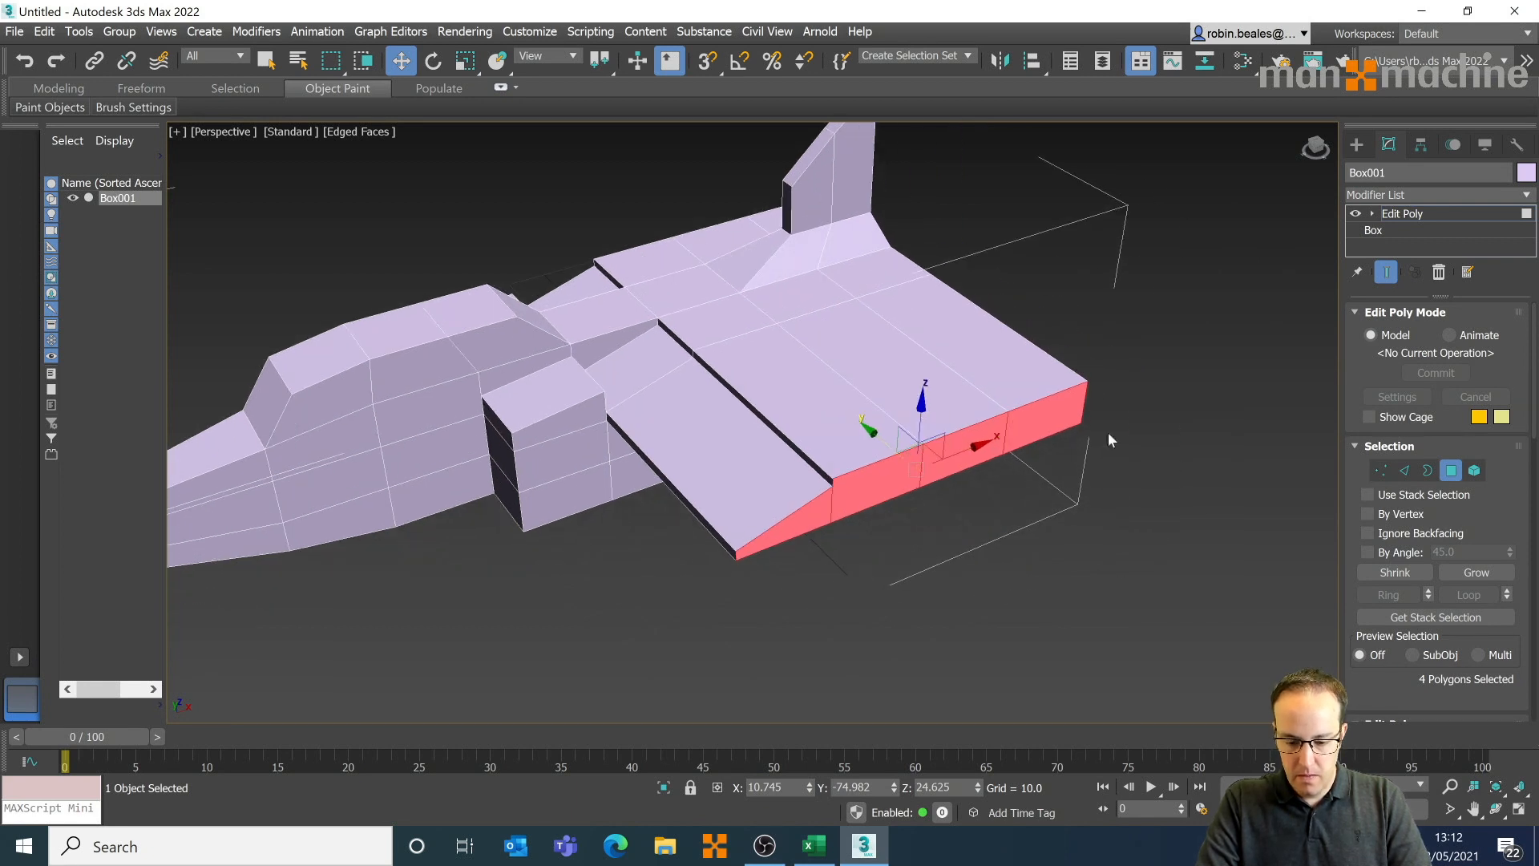
pyautogui.click(465, 60)
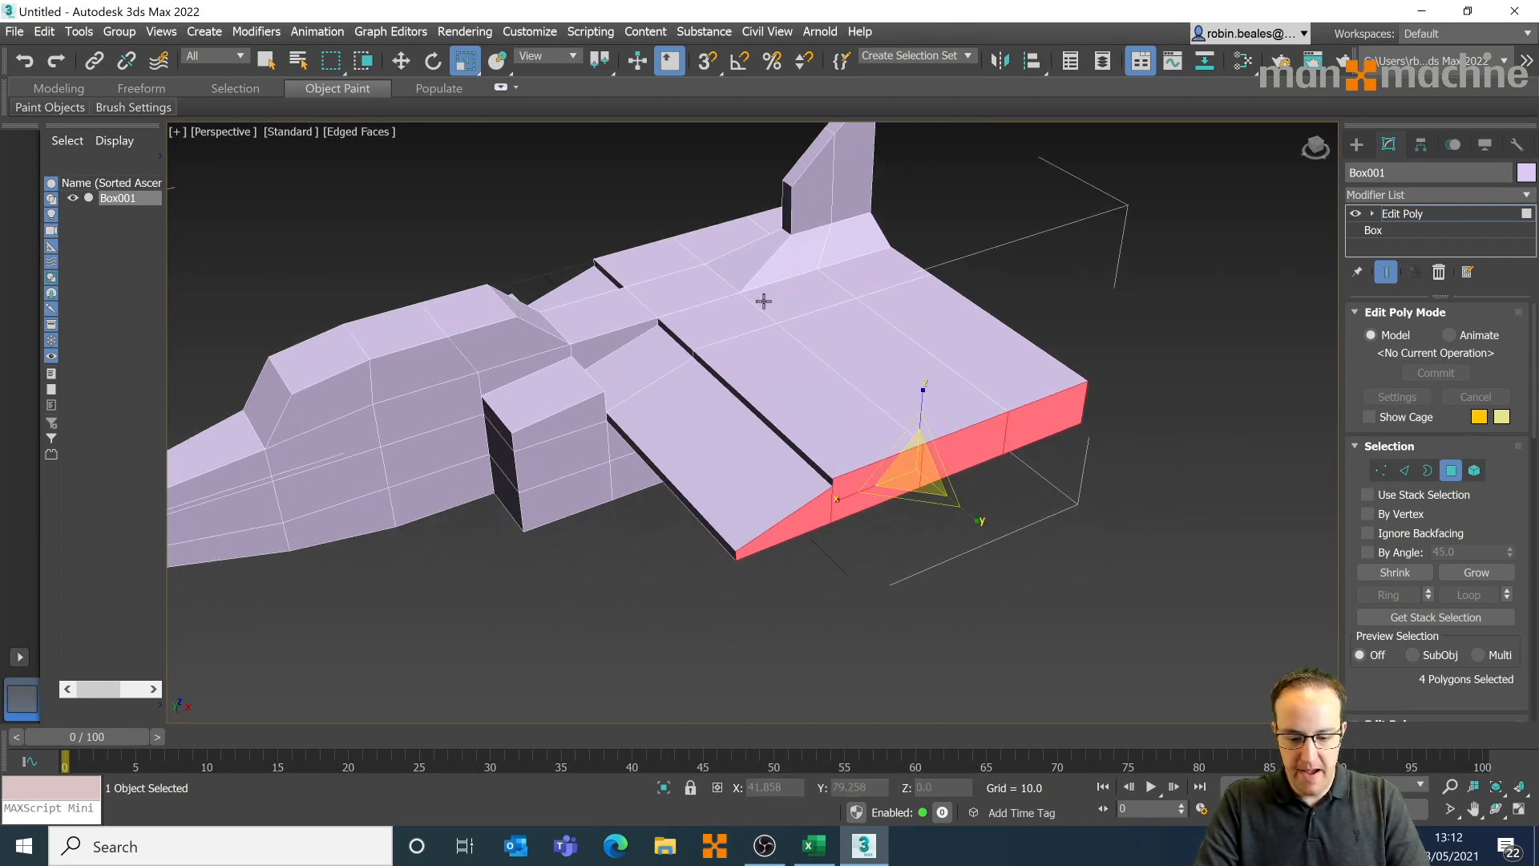
pyautogui.moveTo(970, 442); pyautogui.dragTo(949, 523)
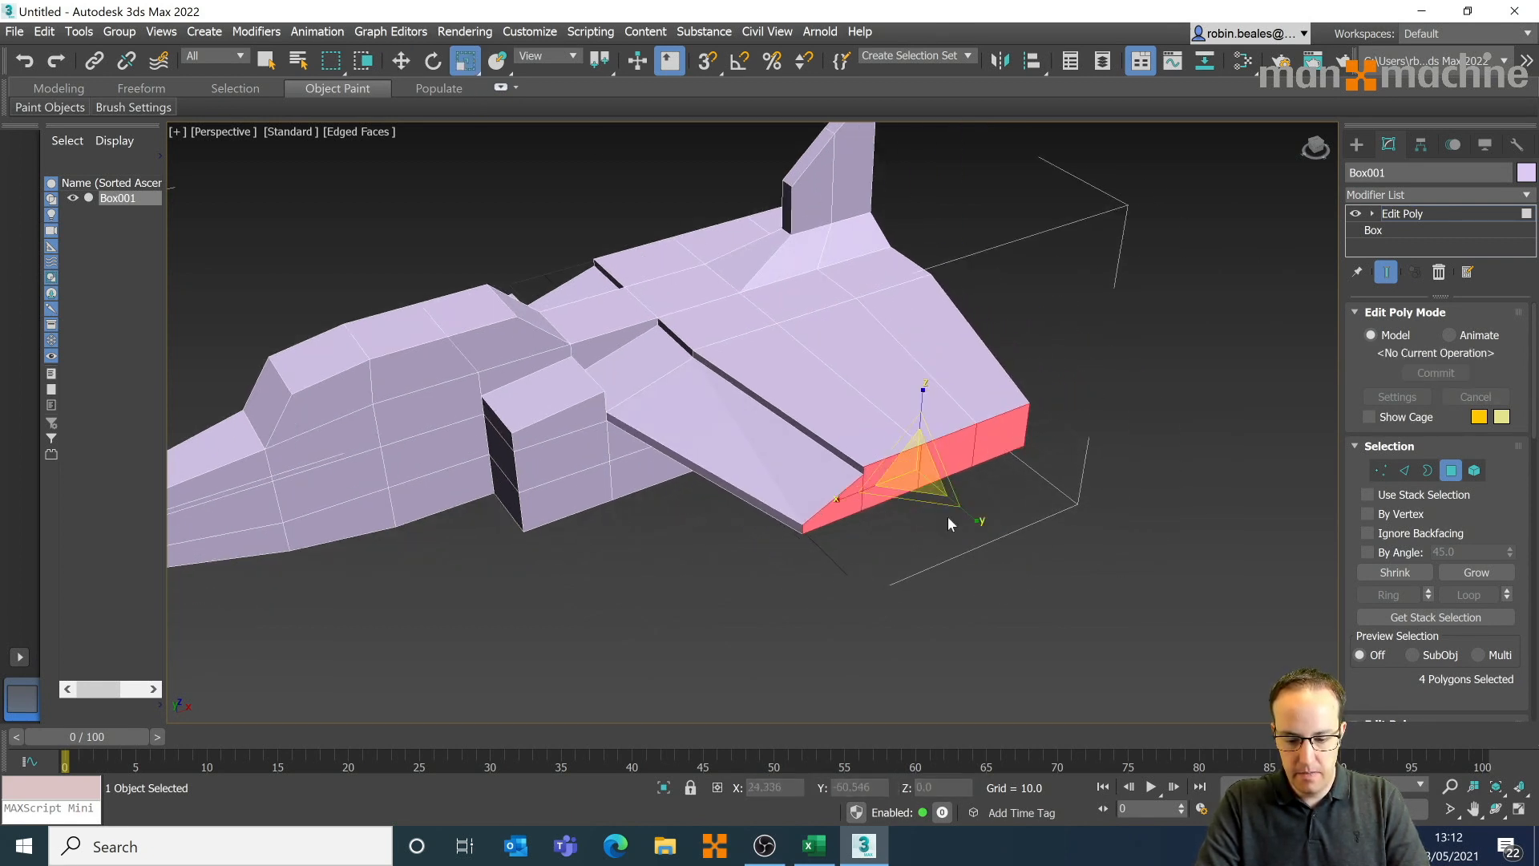
pyautogui.moveTo(923, 393); pyautogui.dragTo(923, 425)
# - Extrude the wing's end outward along Y for a second section and scale its tip down along X and Z
pyautogui.click(401, 60)
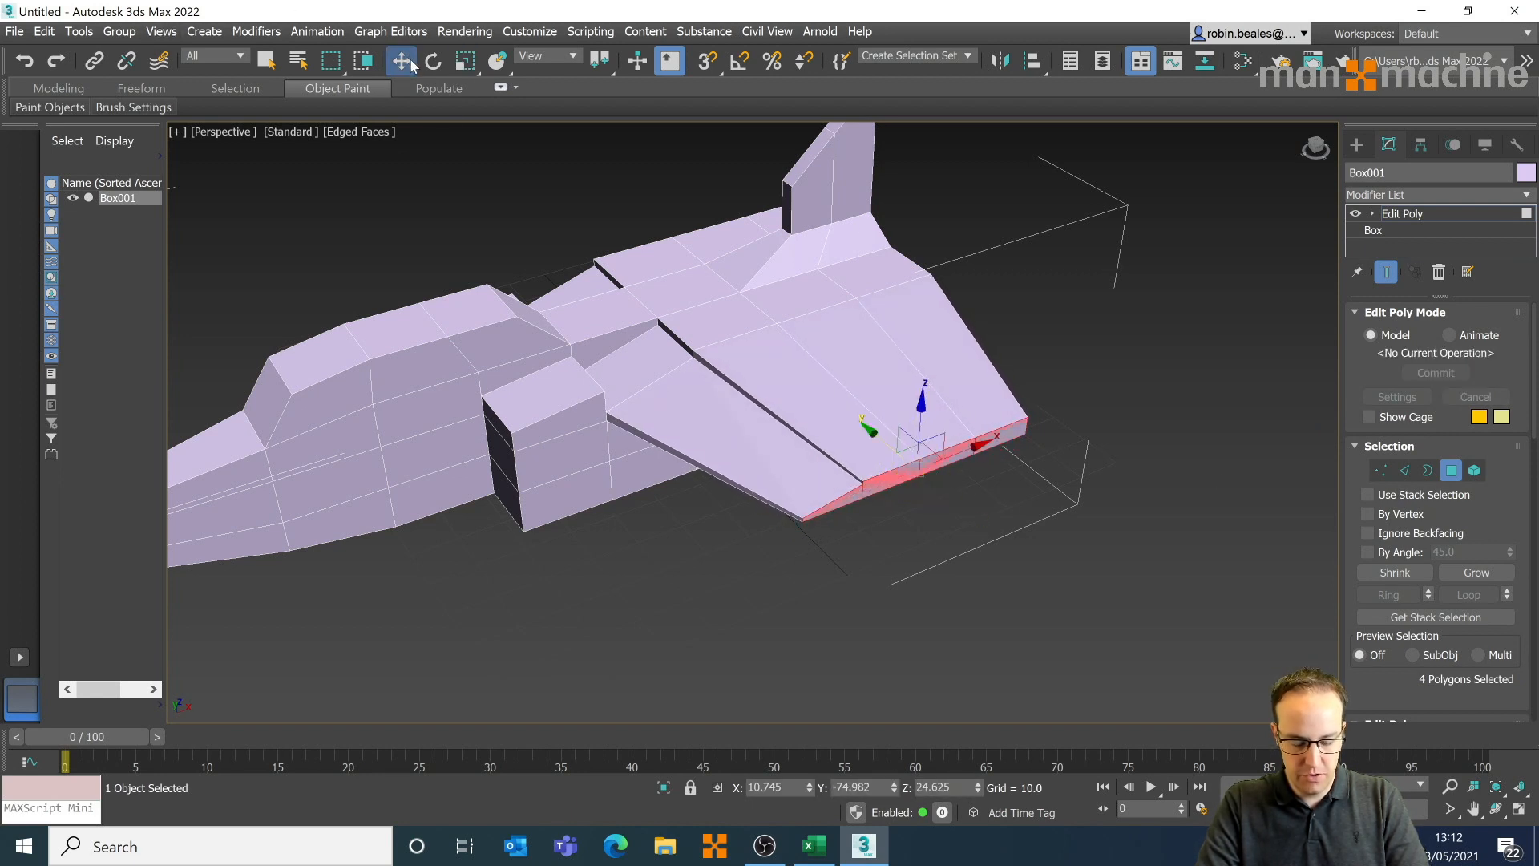
pyautogui.moveTo(868, 443); pyautogui.dragTo(1151, 539)
pyautogui.click(462, 61)
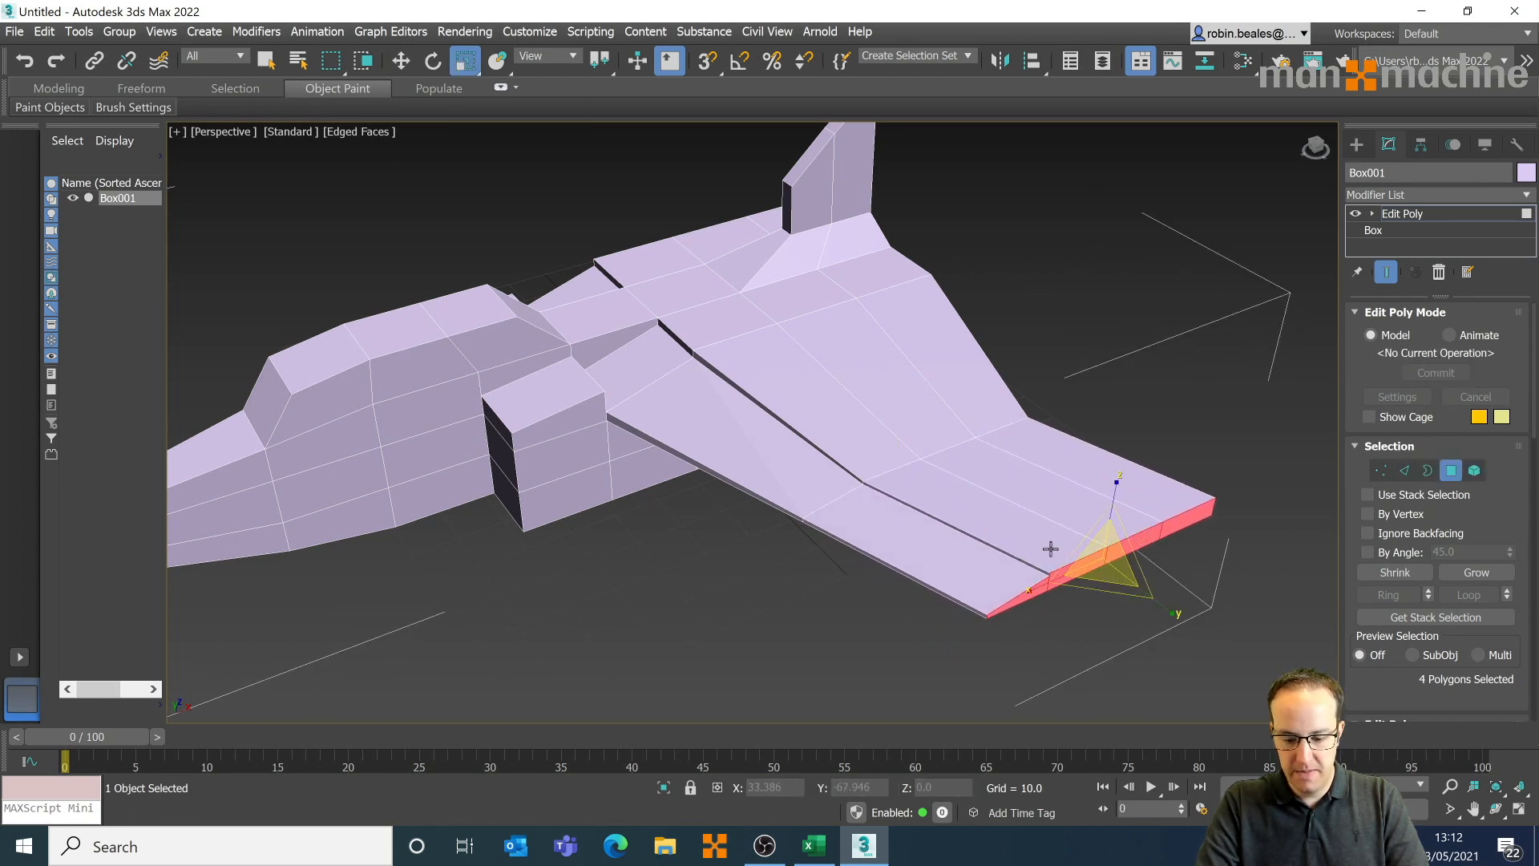
pyautogui.moveTo(1042, 591); pyautogui.dragTo(1097, 565)
pyautogui.moveTo(1119, 505); pyautogui.dragTo(1134, 494)
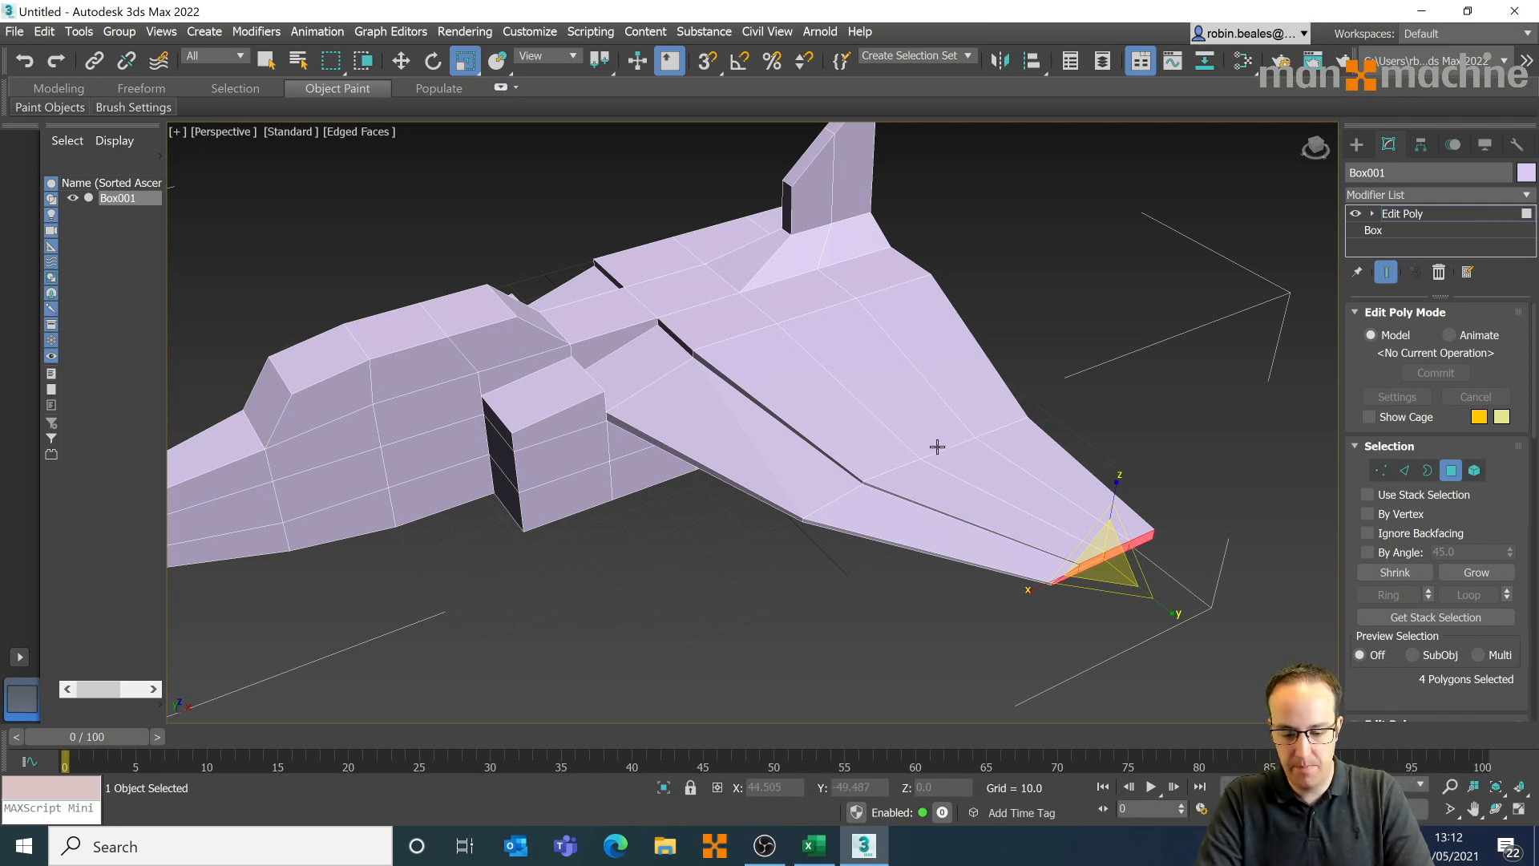
# - Extrude the four matching upper side polygons on the opposite side of the body outward along Y
pyautogui.moveTo(934, 443); pyautogui.dragTo(850, 435, button='middle')
pyautogui.scroll(2, 915, 453)
pyautogui.scroll(-4, 914, 453)
pyautogui.scroll(2, 906, 454)
pyautogui.press('r')
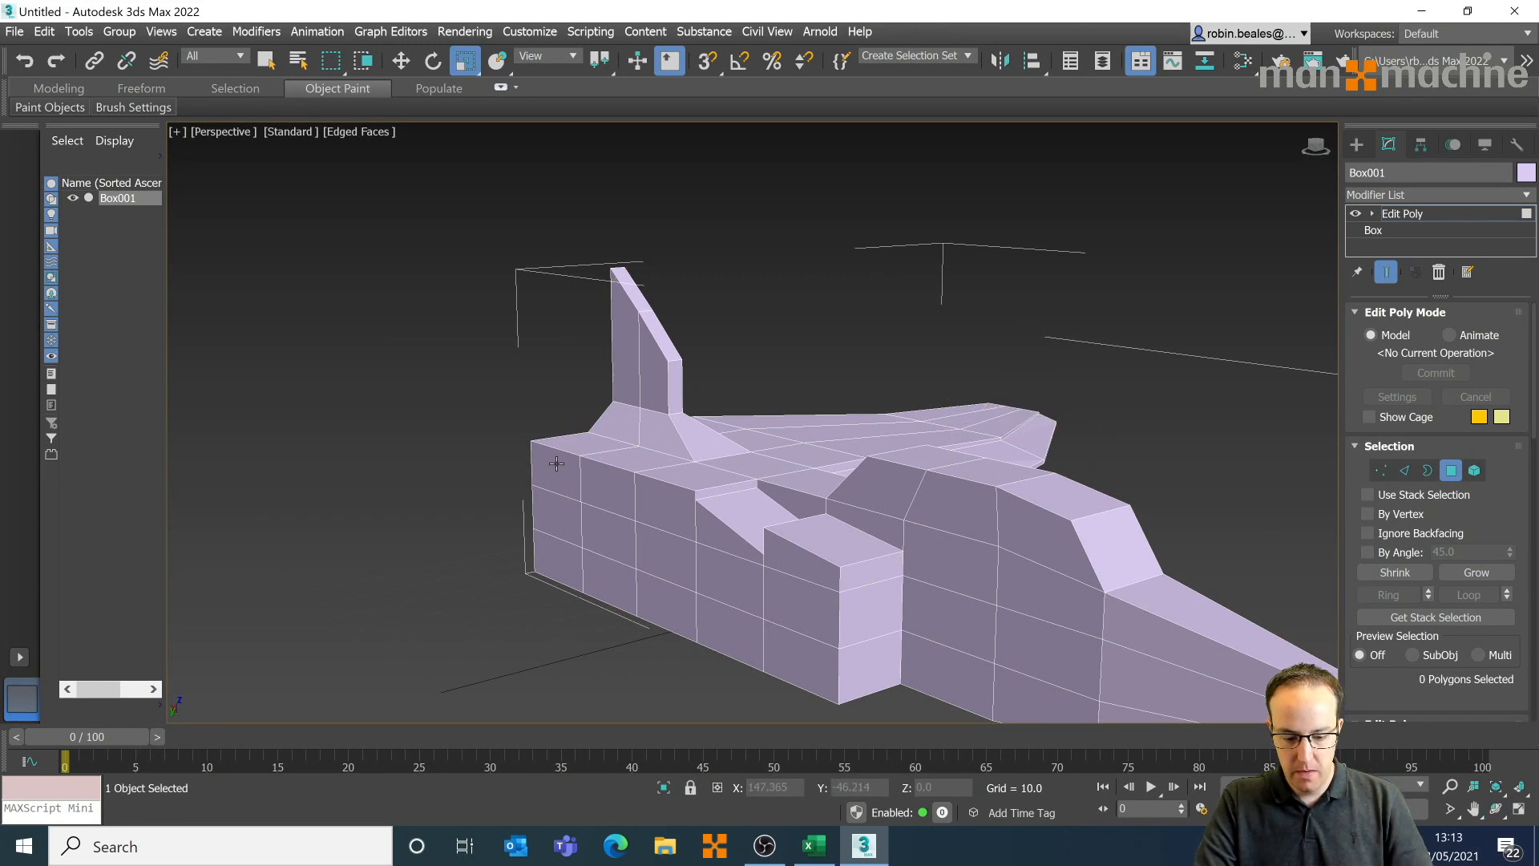
pyautogui.click(561, 461)
pyautogui.keyDown('ctrl'); pyautogui.click(618, 494); pyautogui.keyUp('ctrl')
pyautogui.keyDown('ctrl'); pyautogui.click(665, 504); pyautogui.keyUp('ctrl')
pyautogui.keyDown('ctrl'); pyautogui.click(726, 530); pyautogui.keyUp('ctrl')
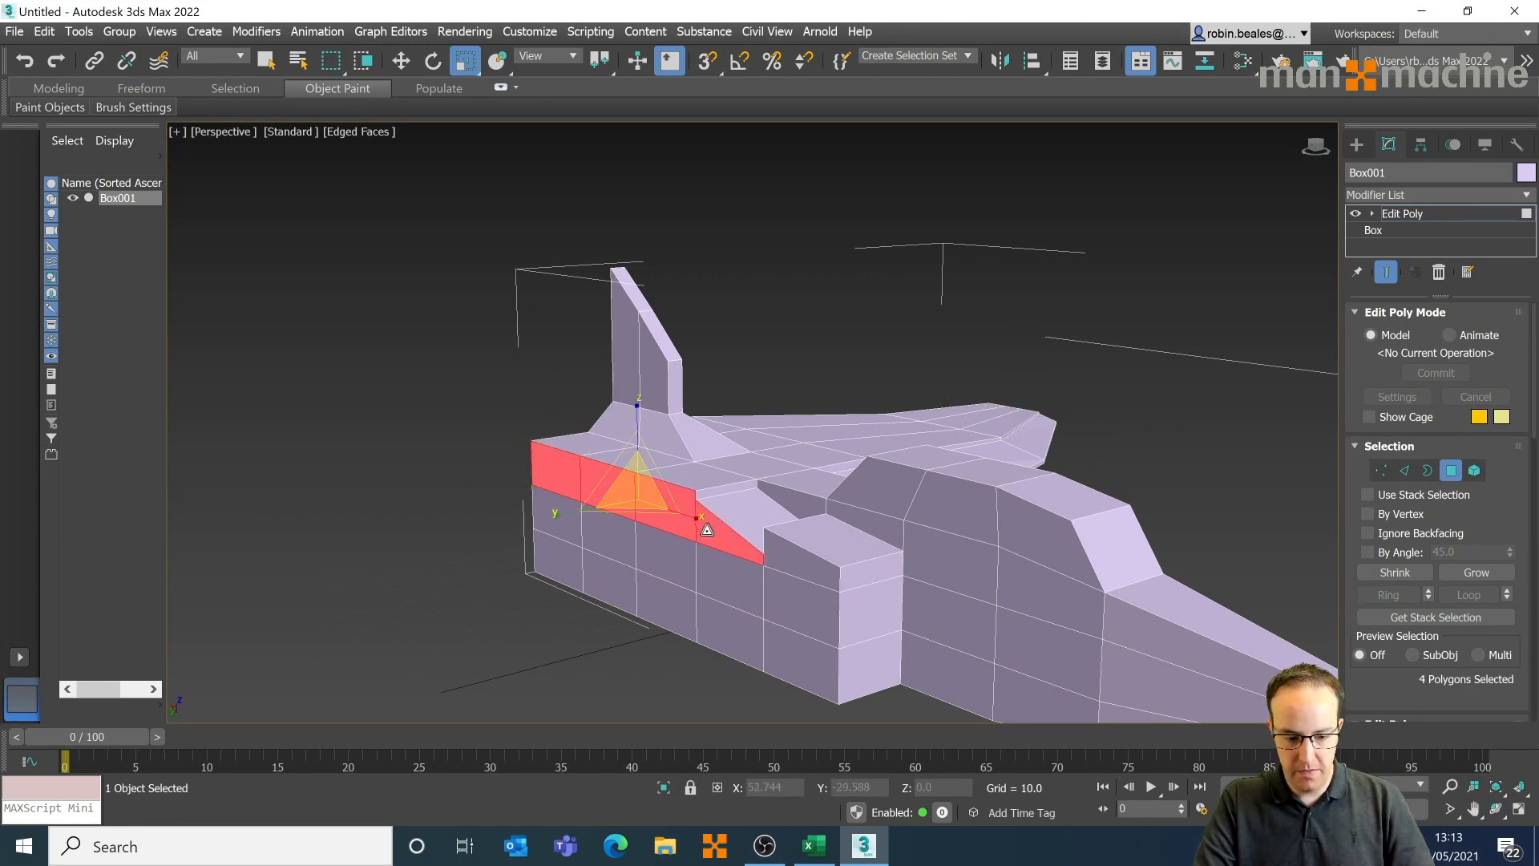
pyautogui.click(409, 63)
pyautogui.moveTo(586, 512); pyautogui.dragTo(439, 548)
# - Extend the opposite wing's end outward to about 66 units on Y and scale it narrower along X
pyautogui.press('t')
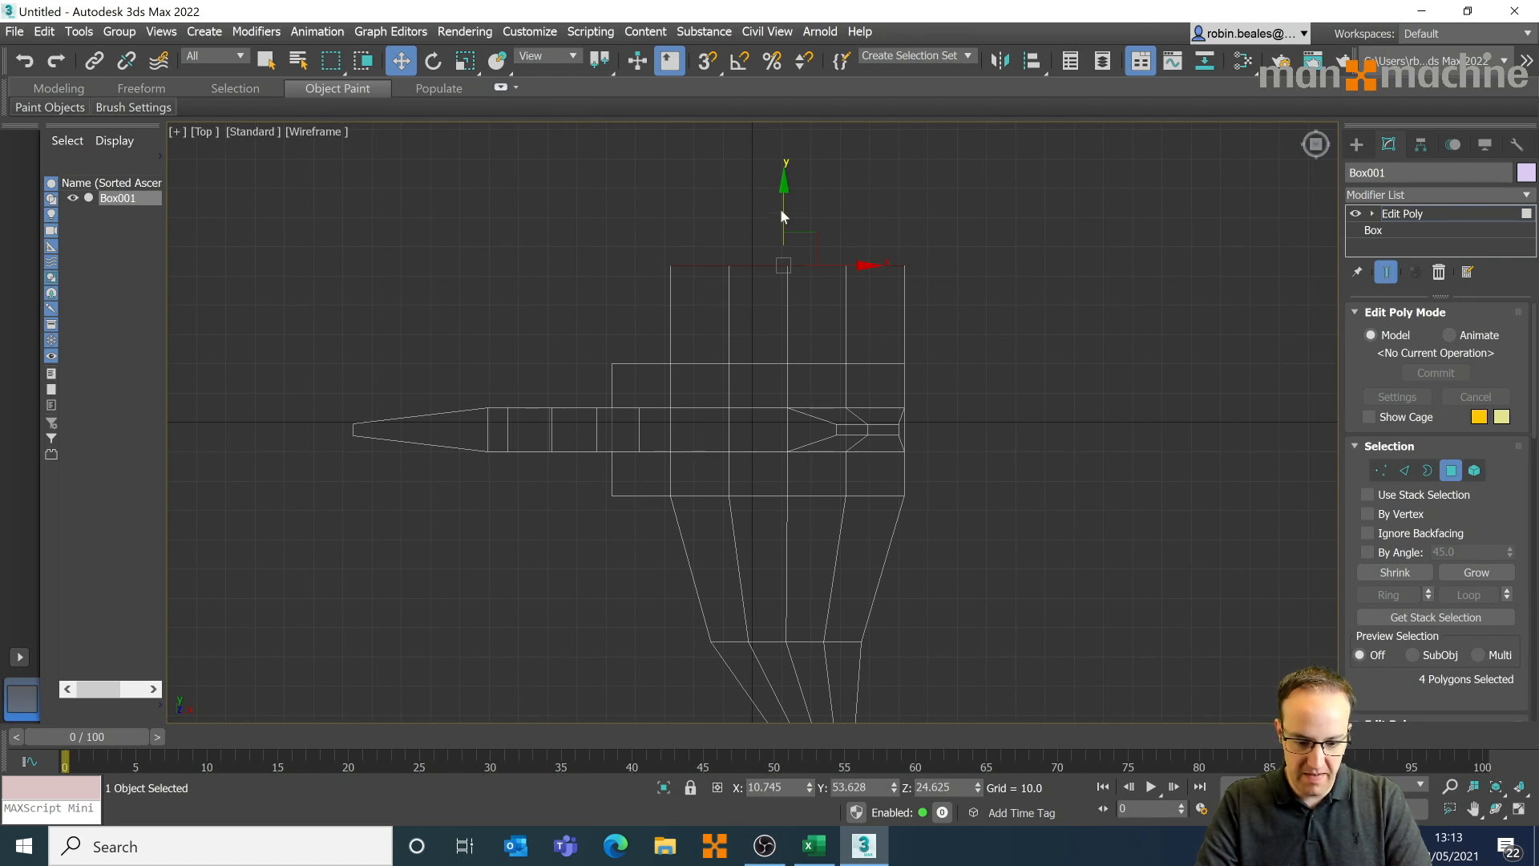
pyautogui.moveTo(783, 210); pyautogui.dragTo(775, 282)
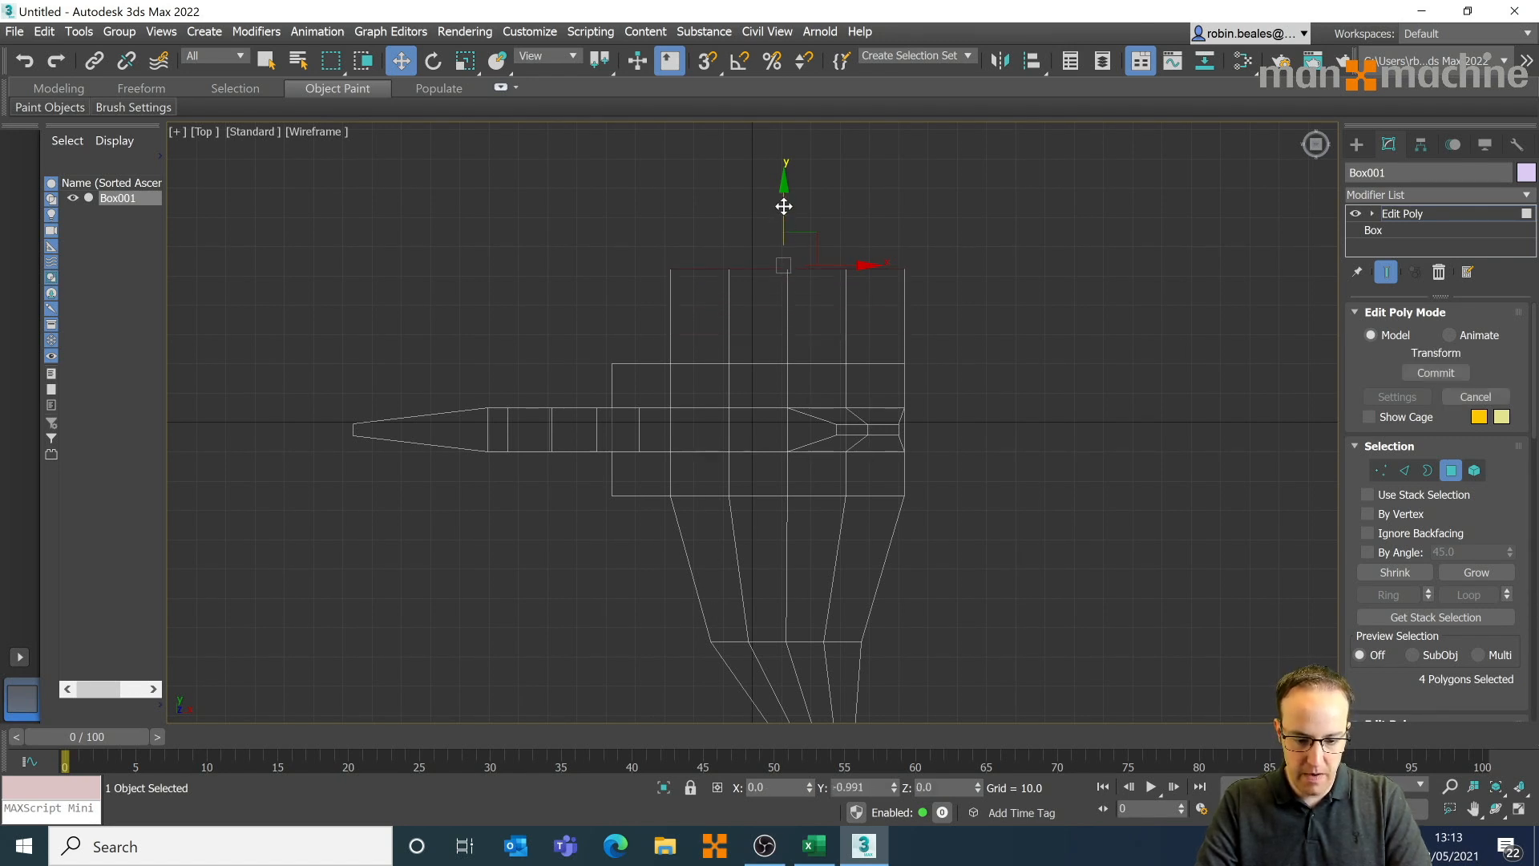
pyautogui.moveTo(784, 207); pyautogui.dragTo(811, 178)
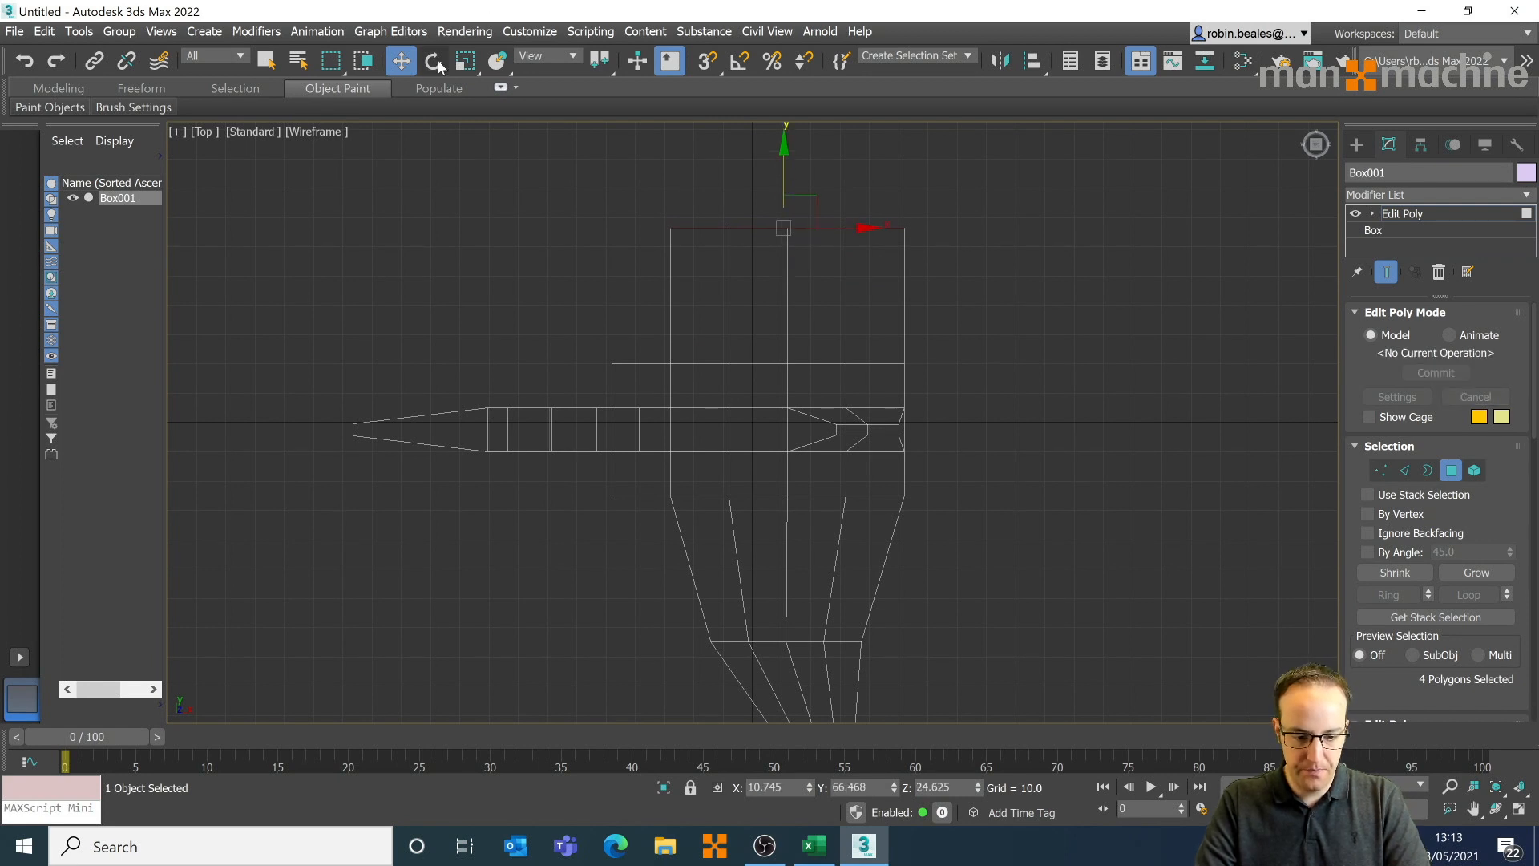
pyautogui.click(465, 60)
pyautogui.moveTo(878, 227); pyautogui.dragTo(845, 233)
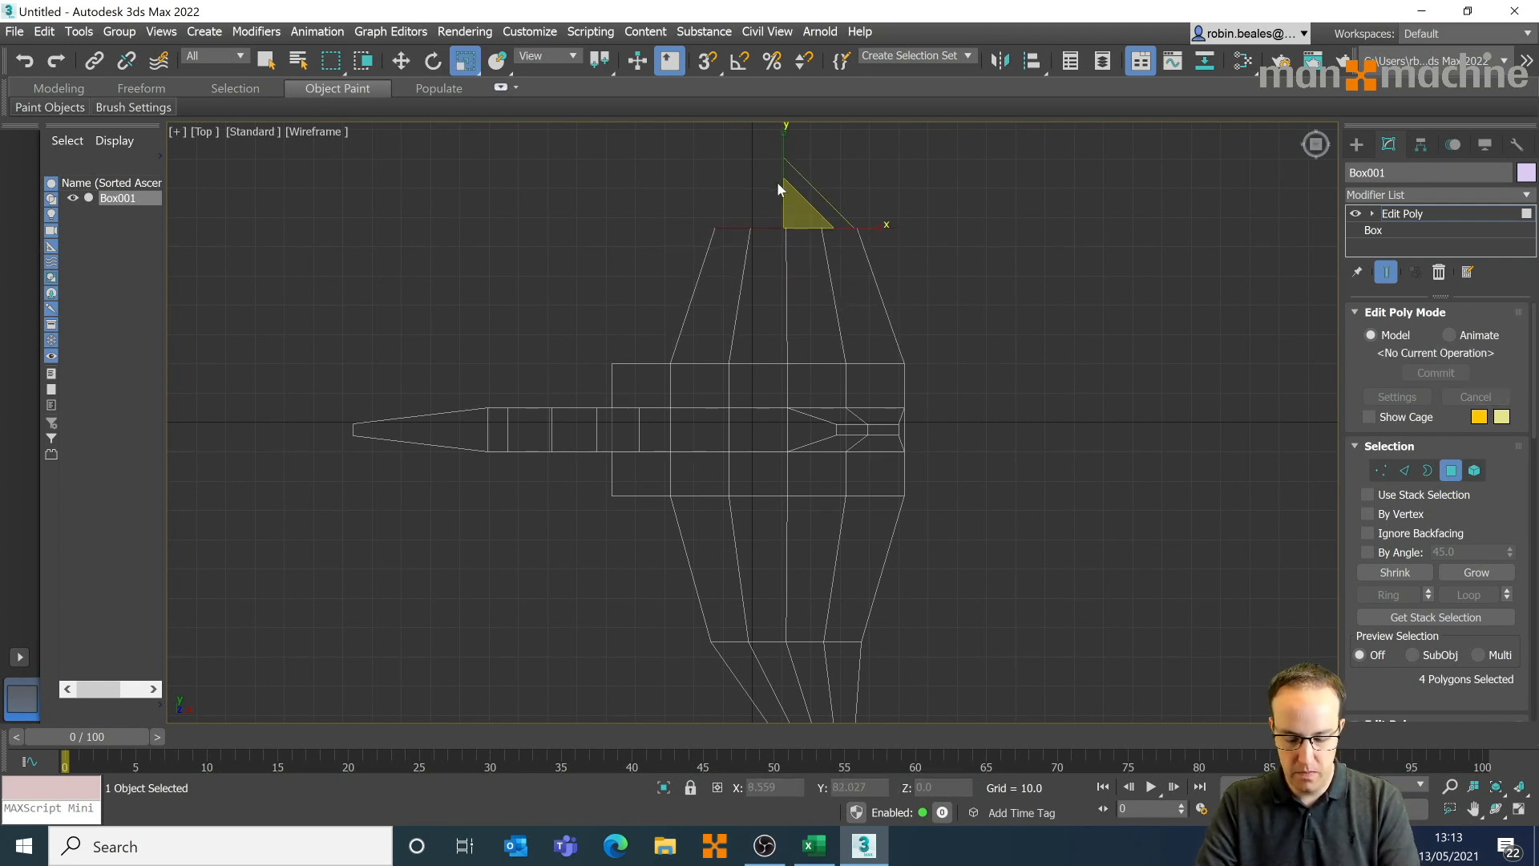
# - Extrude the opposite wing's four end polygons outward along Y to about 98 units for a second section
pyautogui.press('p')
pyautogui.moveTo(410, 429); pyautogui.dragTo(423, 498)
pyautogui.click(401, 61)
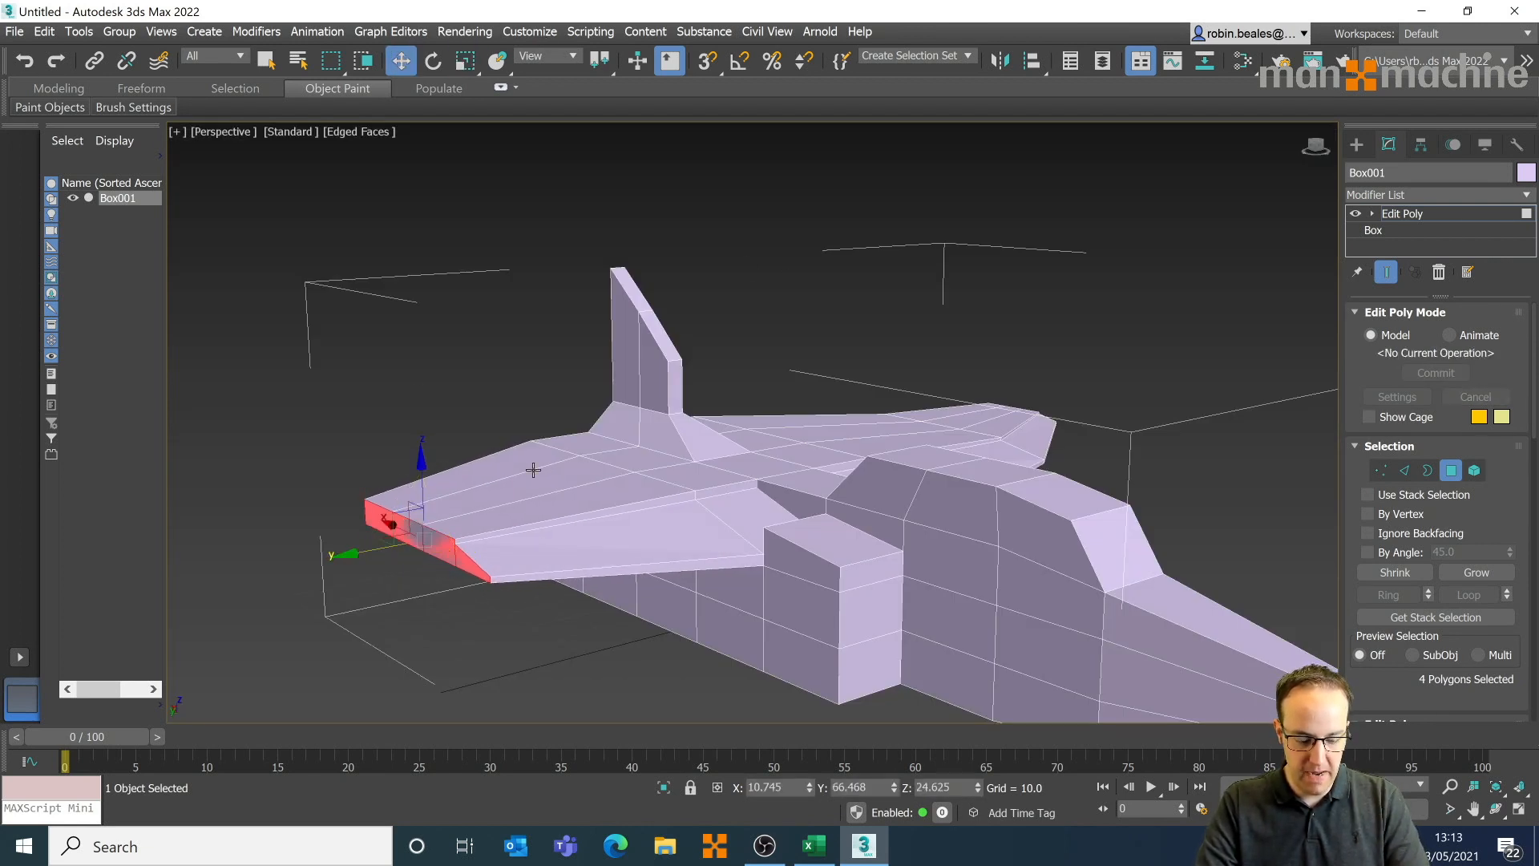
pyautogui.moveTo(350, 555); pyautogui.dragTo(172, 591)
# - Sweep the new wing tip about 8 units toward the tail along X and scale it narrower along X
pyautogui.press('t')
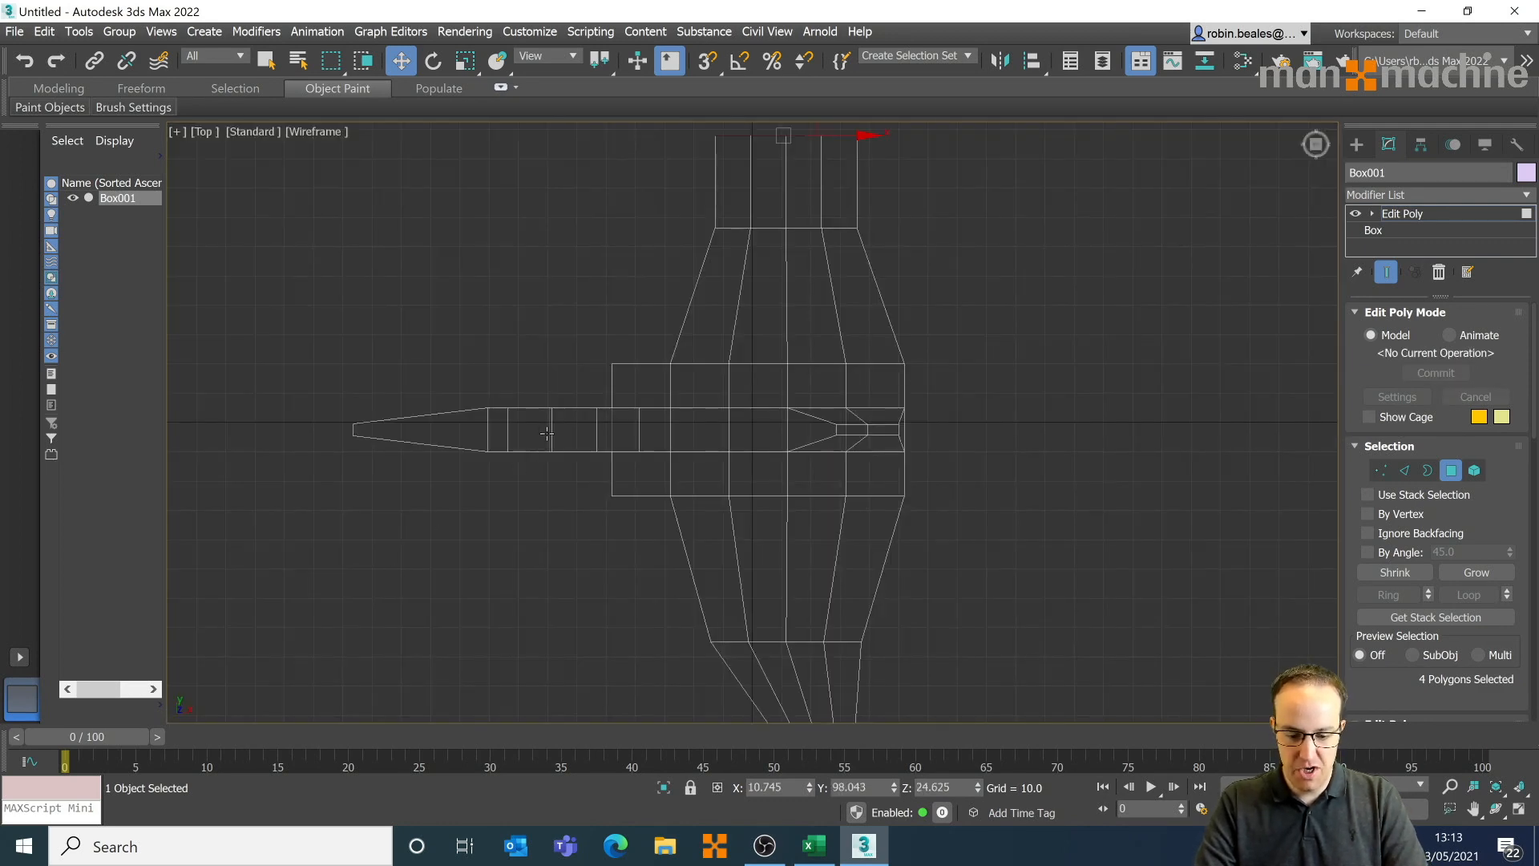
pyautogui.moveTo(760, 271); pyautogui.dragTo(705, 377, button='middle')
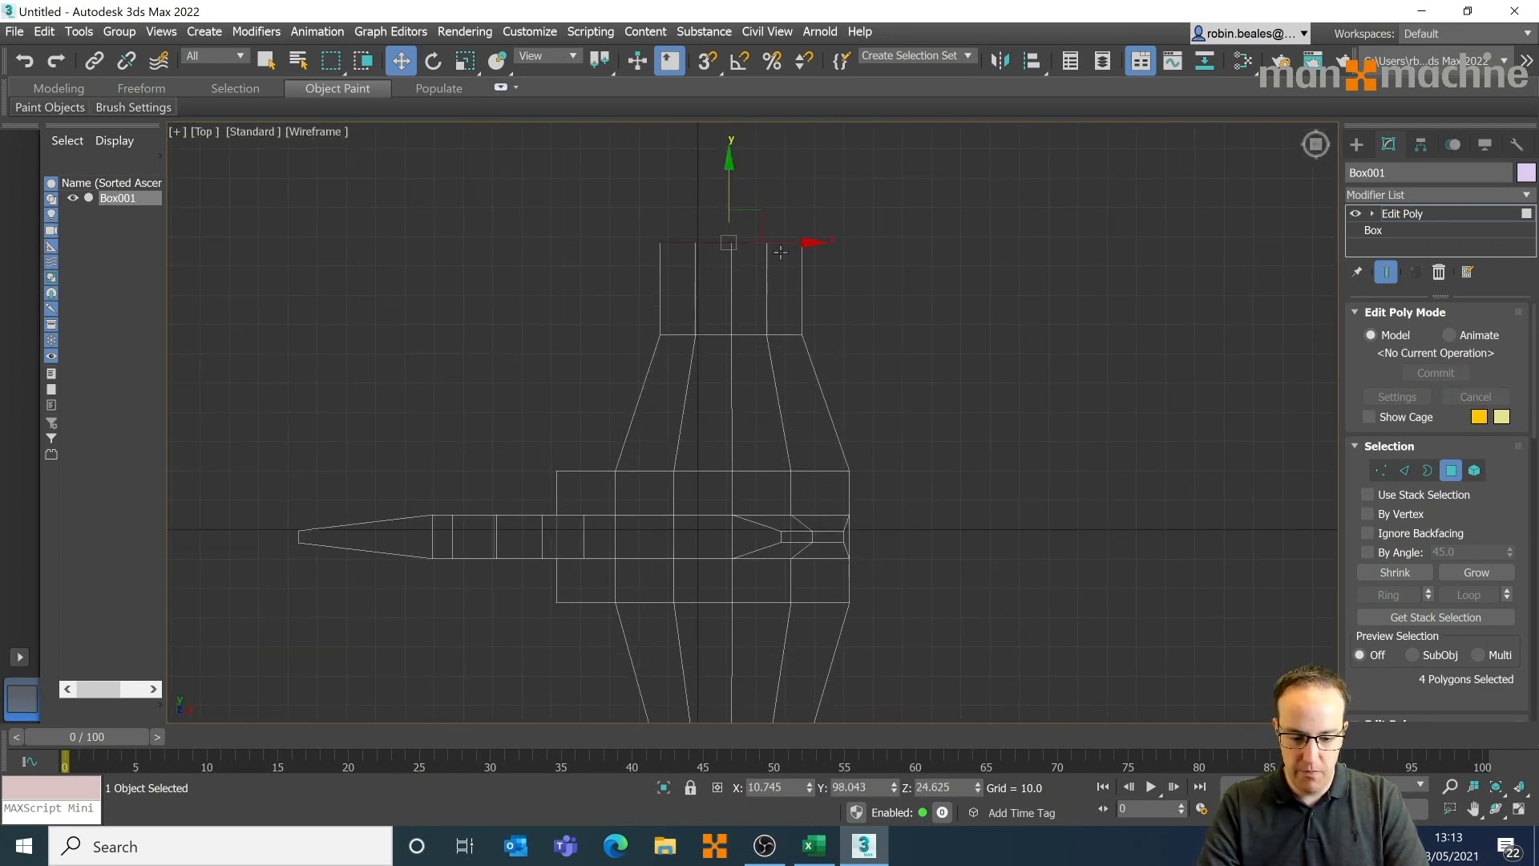
pyautogui.moveTo(794, 241); pyautogui.dragTo(814, 240)
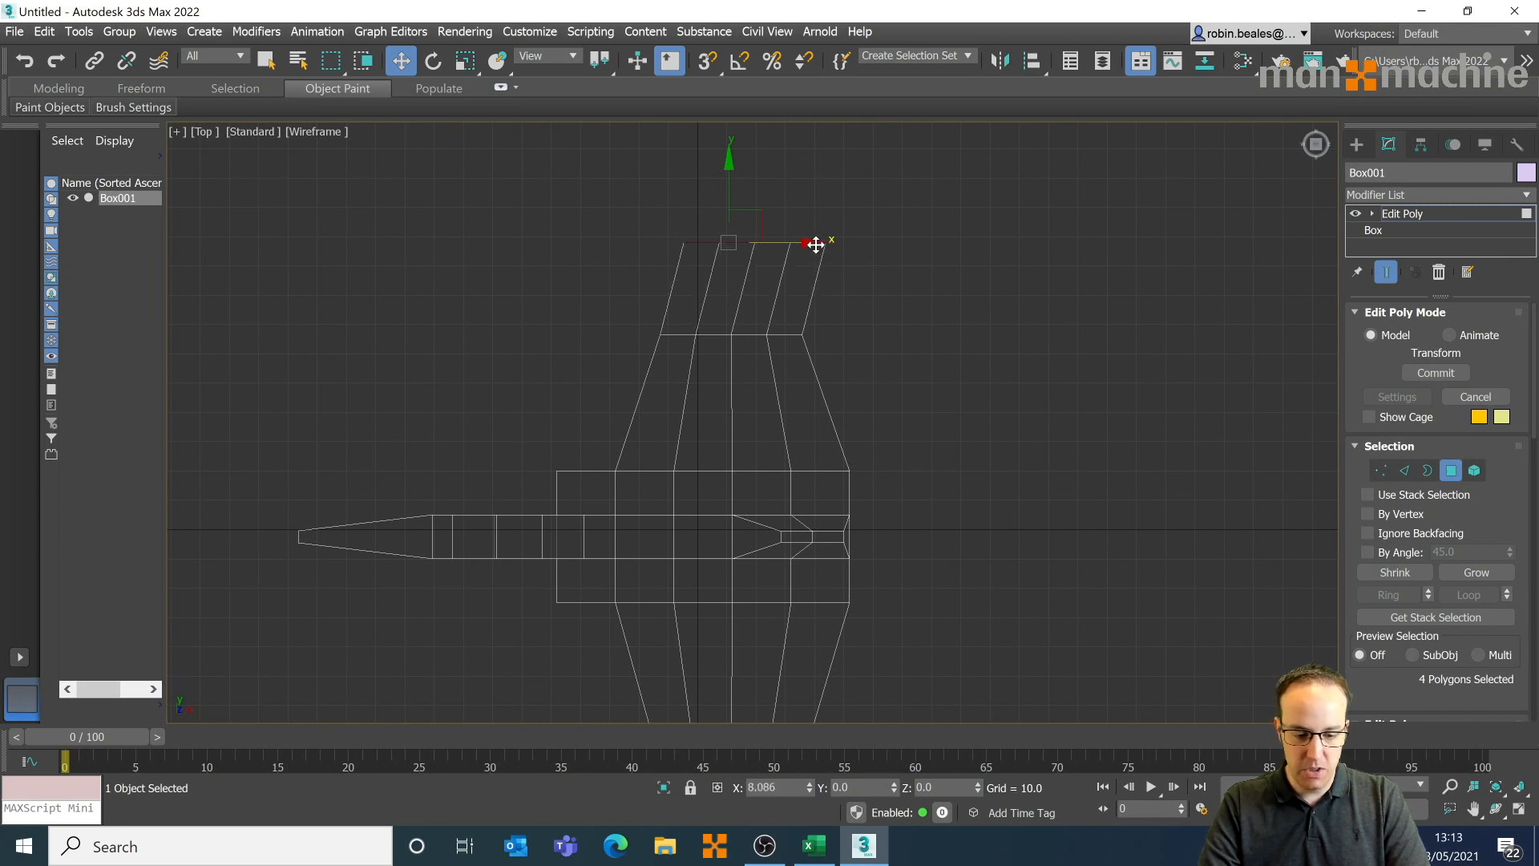
pyautogui.click(465, 60)
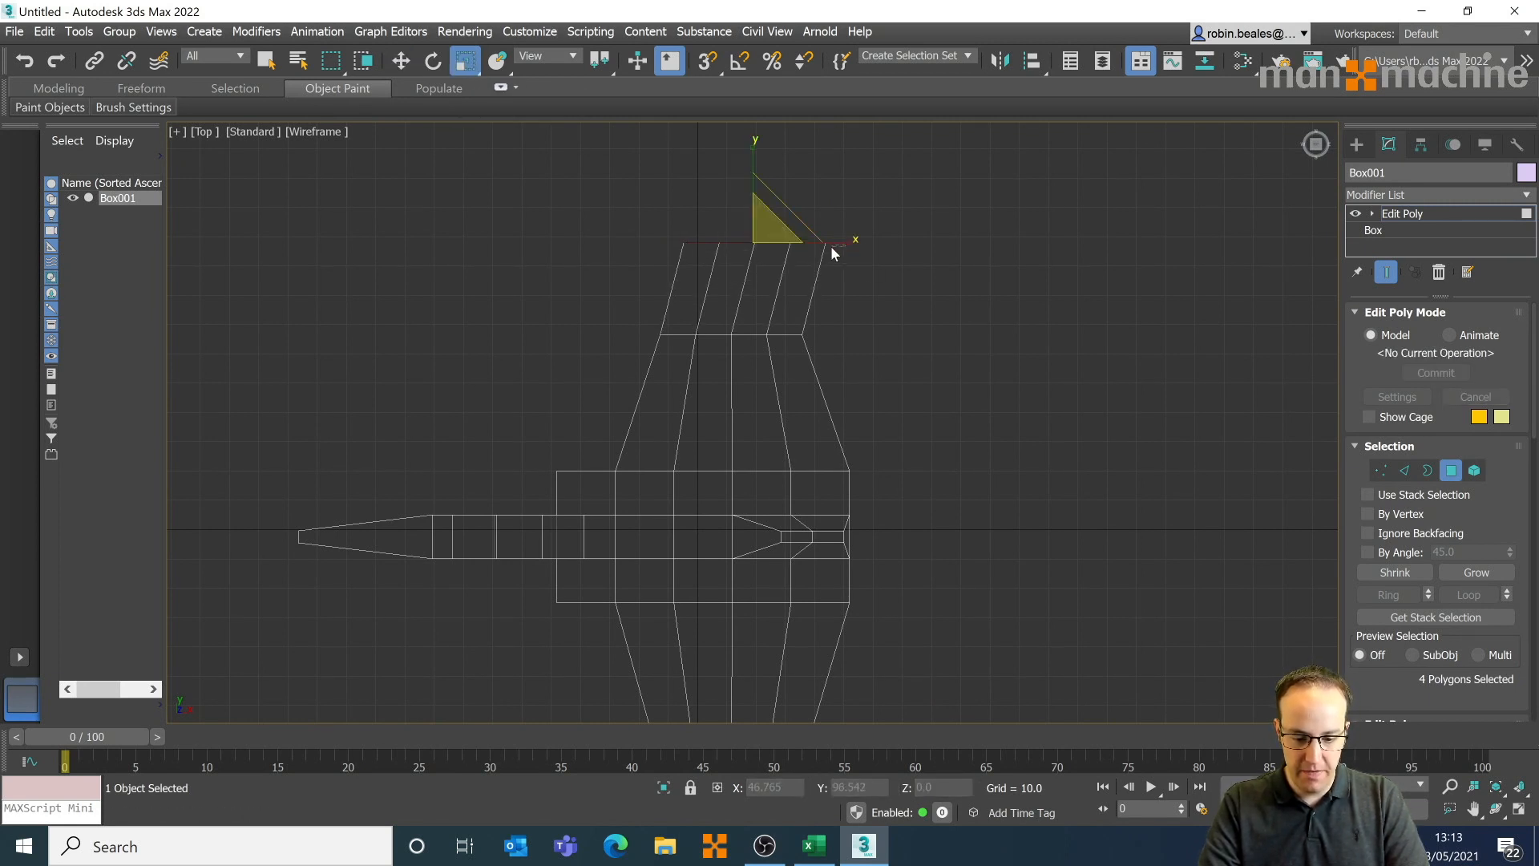
pyautogui.moveTo(846, 242); pyautogui.dragTo(823, 247)
# - Scale the wing tip's end polygons thinner along Z and clear the polygon selection
pyautogui.moveTo(841, 416); pyautogui.dragTo(816, 346, button='middle')
pyautogui.scroll(-3, 836, 274)
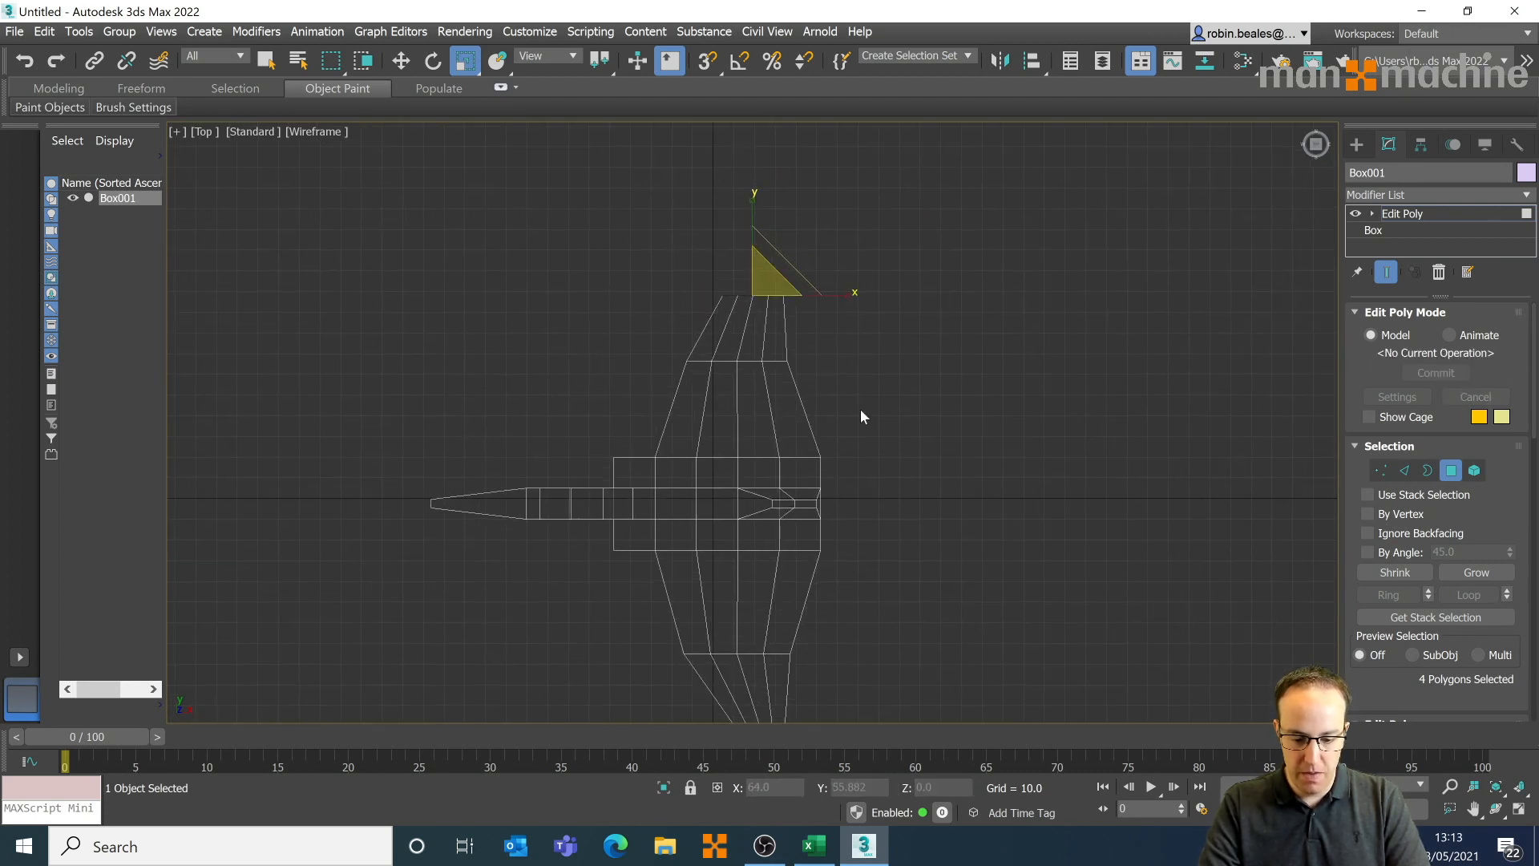
pyautogui.moveTo(859, 408); pyautogui.dragTo(869, 399, button='middle')
pyautogui.press('p')
pyautogui.moveTo(660, 455)
pyautogui.mouseDown(button='middle')
pyautogui.moveTo(796, 388)
pyautogui.moveTo(891, 371)
pyautogui.mouseUp(button='middle')
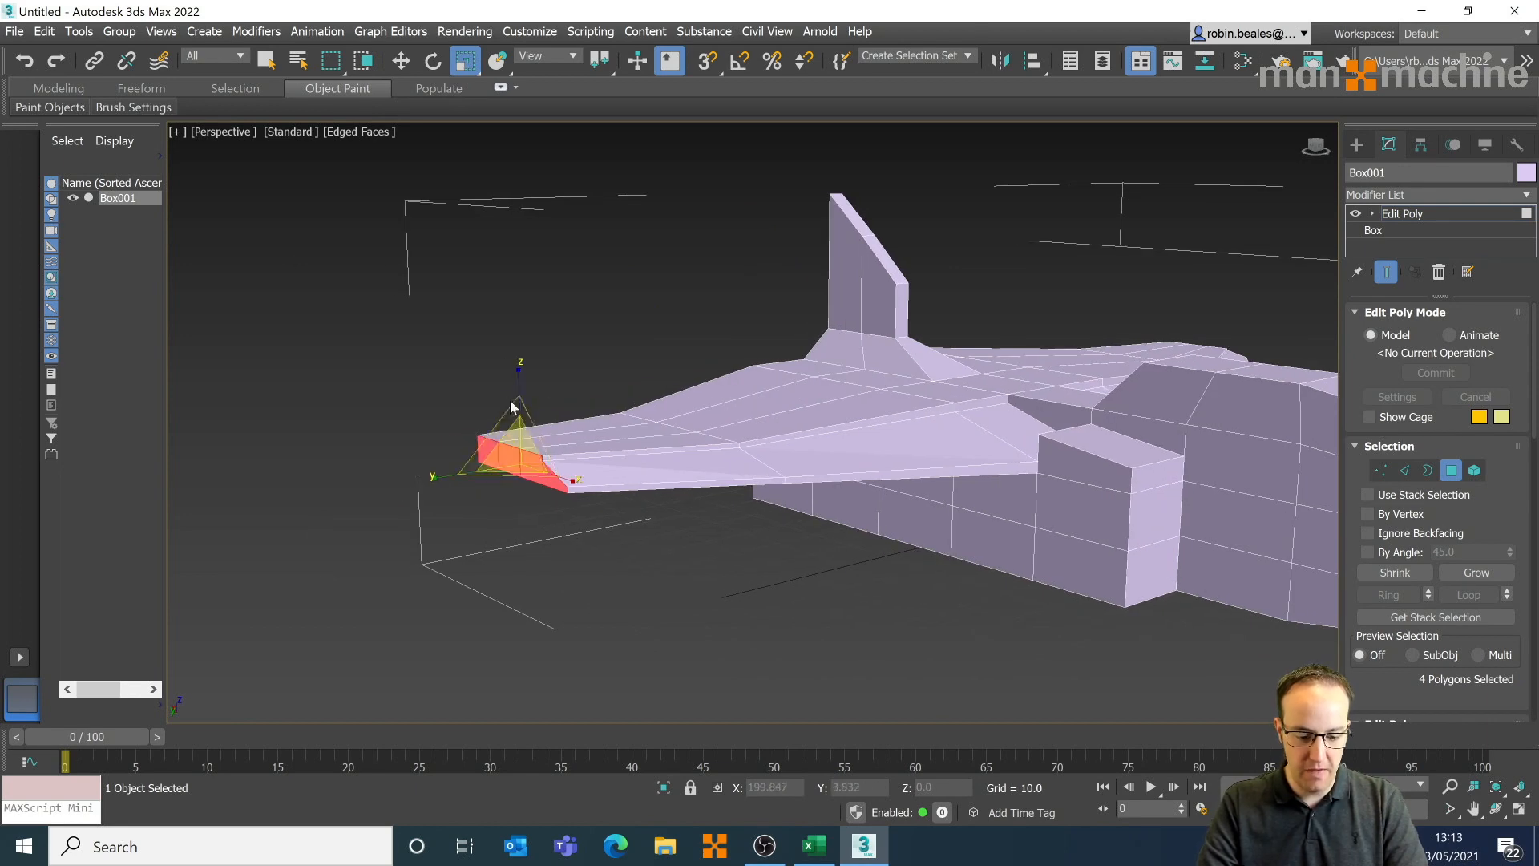
pyautogui.moveTo(517, 371); pyautogui.dragTo(519, 385)
pyautogui.click(720, 332)
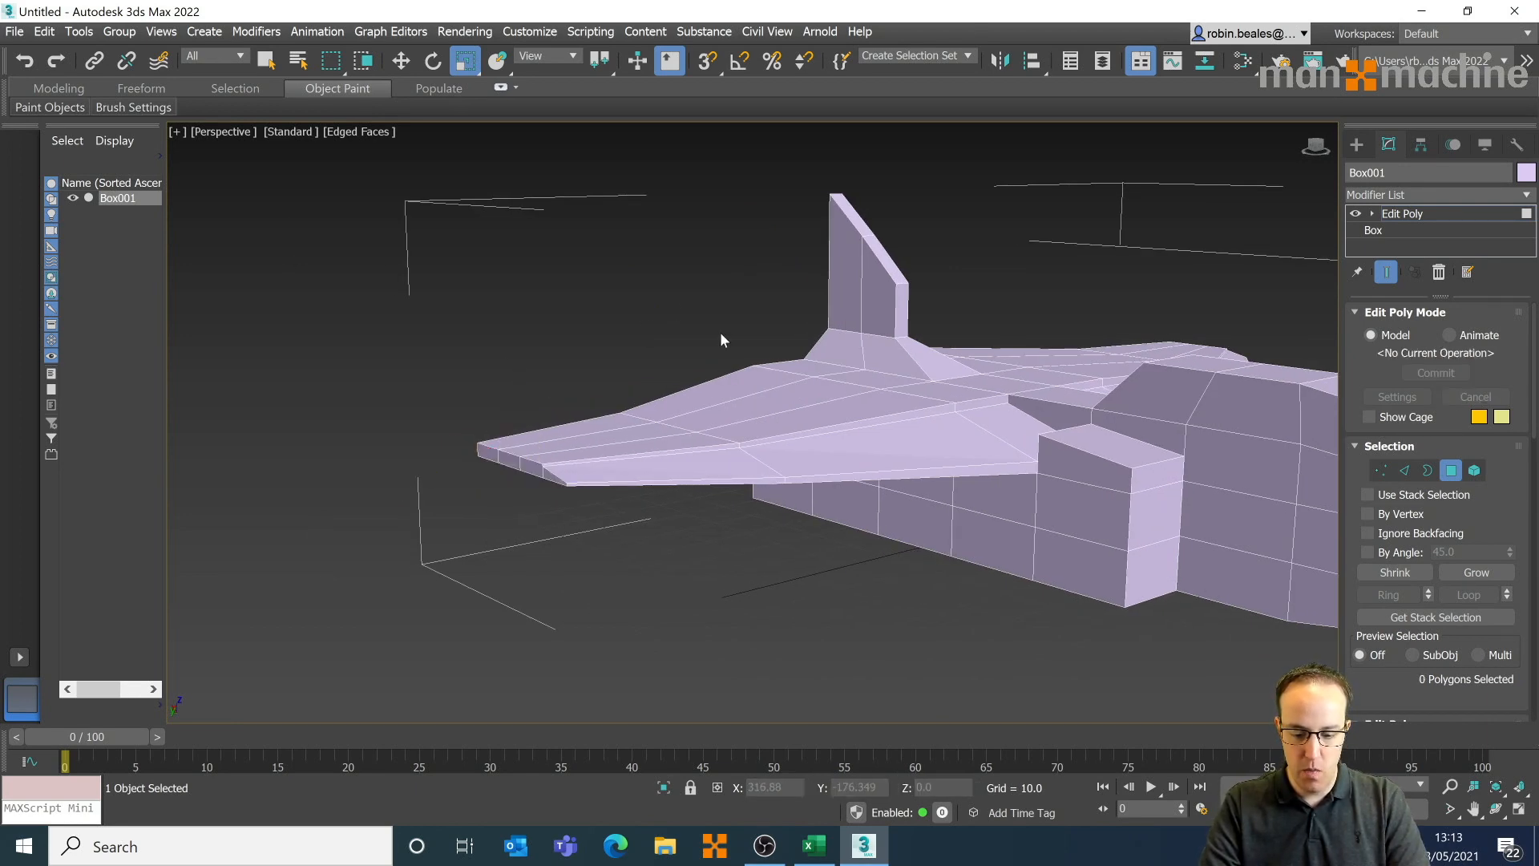
# - Leave polygon editing and apply a TurboSmooth modifier to the whole spaceship
pyautogui.scroll(4, 840, 368)
pyautogui.scroll(-6, 840, 369)
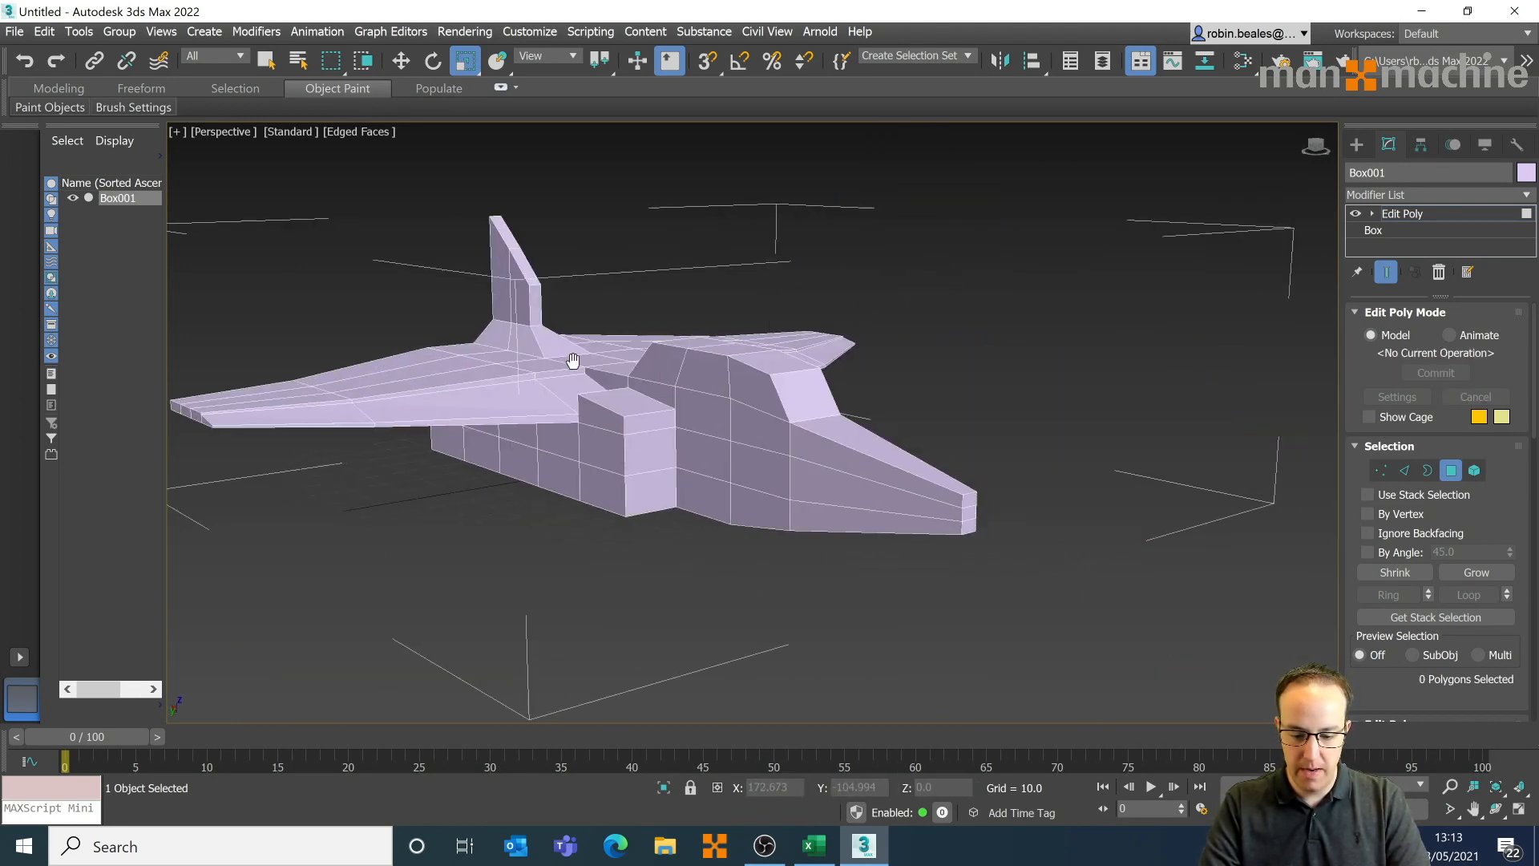
pyautogui.click(1406, 211)
pyautogui.click(1415, 195)
pyautogui.write('tu')
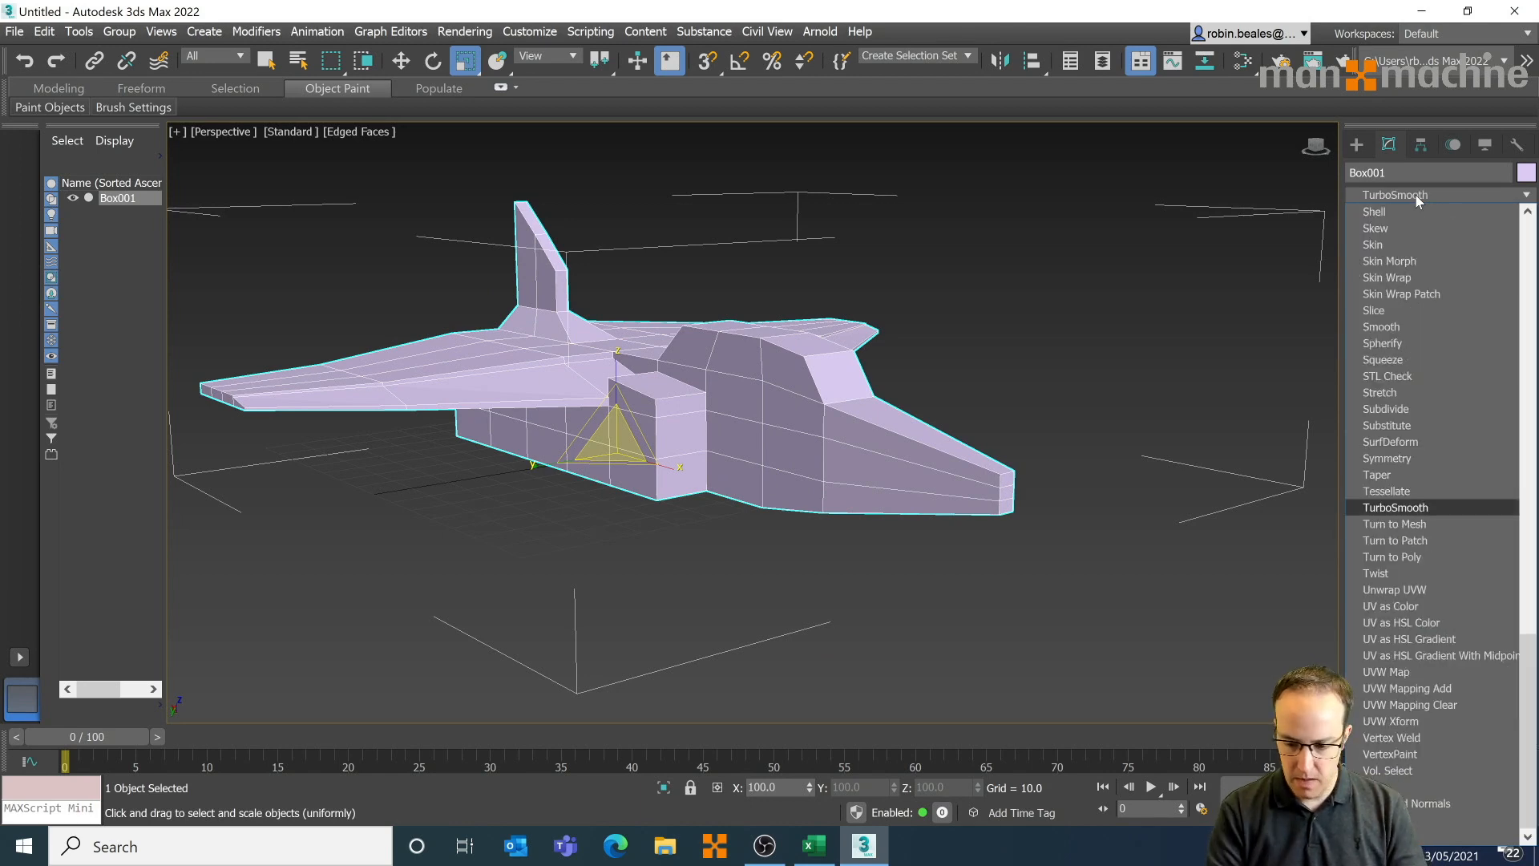
pyautogui.press('Return')
pyautogui.moveTo(951, 304); pyautogui.dragTo(978, 301, button='middle')
pyautogui.hotkey('ctrl', 'r')
pyautogui.moveTo(812, 368)
pyautogui.mouseDown()
pyautogui.moveTo(810, 481)
pyautogui.moveTo(801, 367)
pyautogui.mouseUp()
pyautogui.press('r')
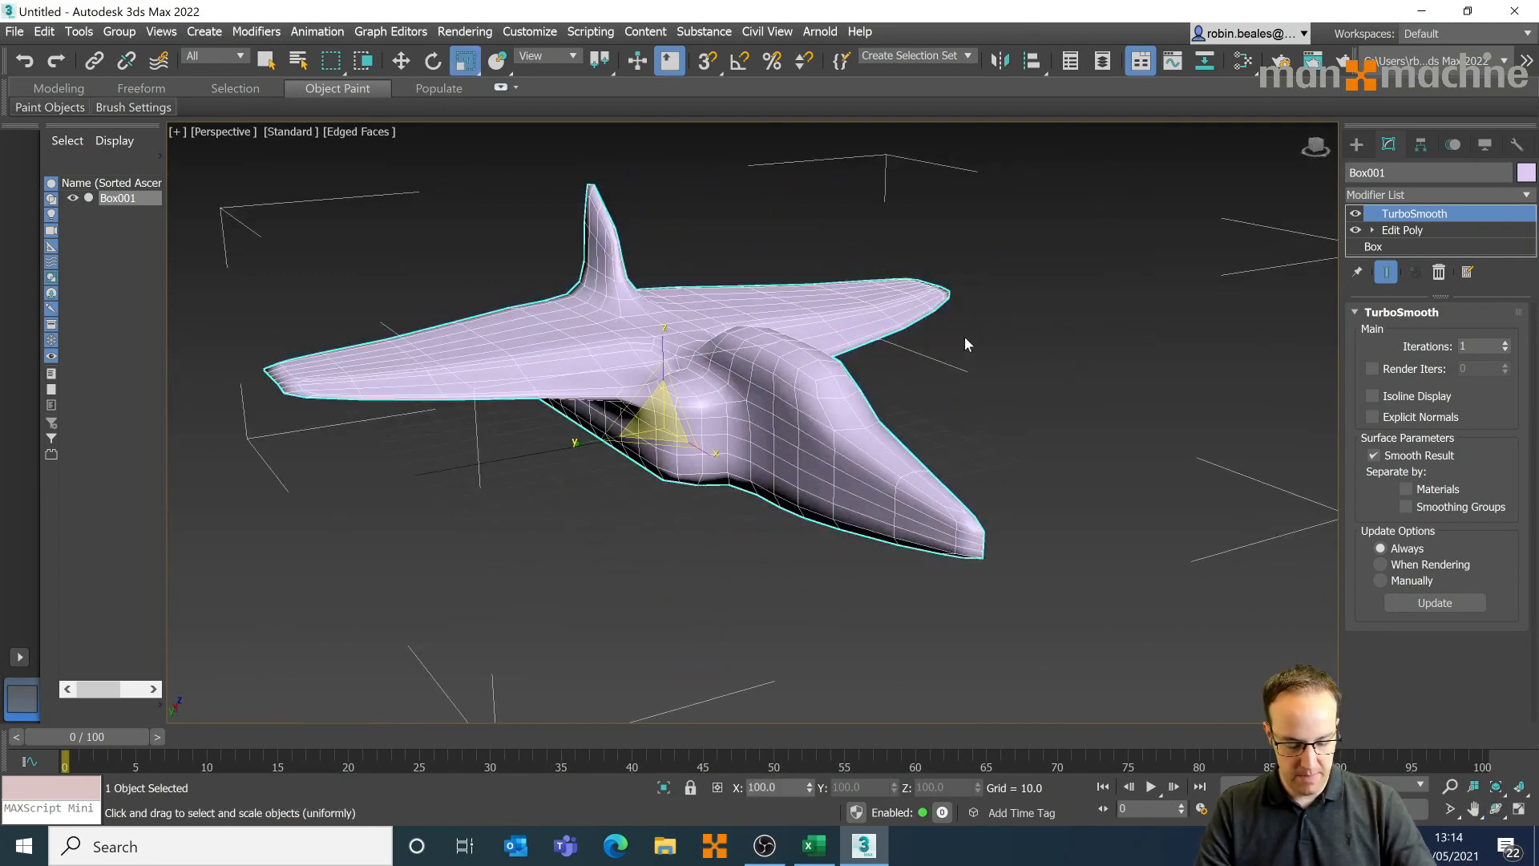
# - Hide the edge display in the perspective view and set the TurboSmooth iterations to 2
pyautogui.press('F4')
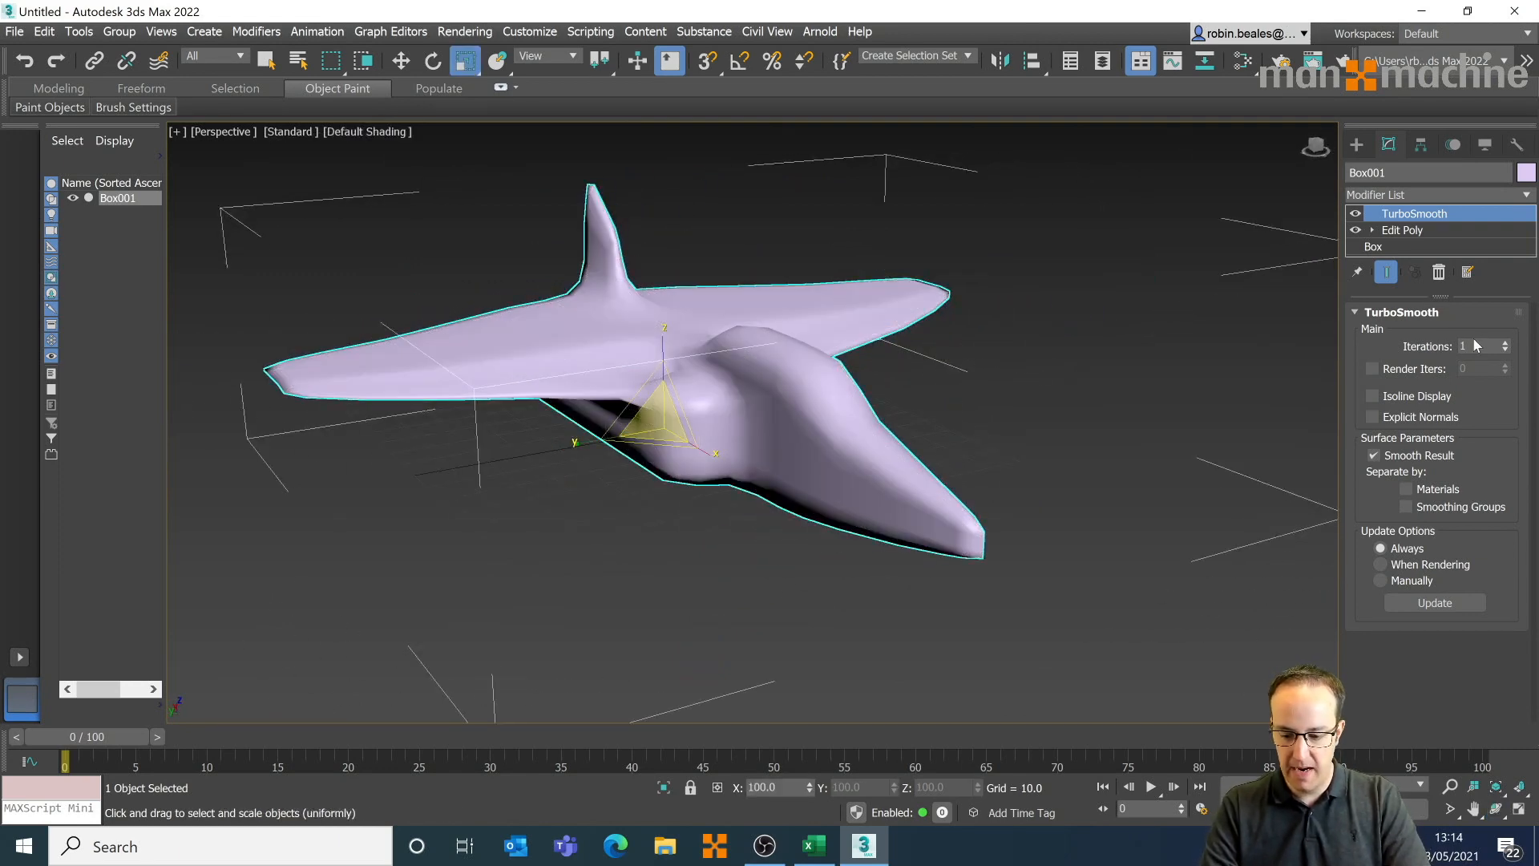
pyautogui.click(1095, 353)
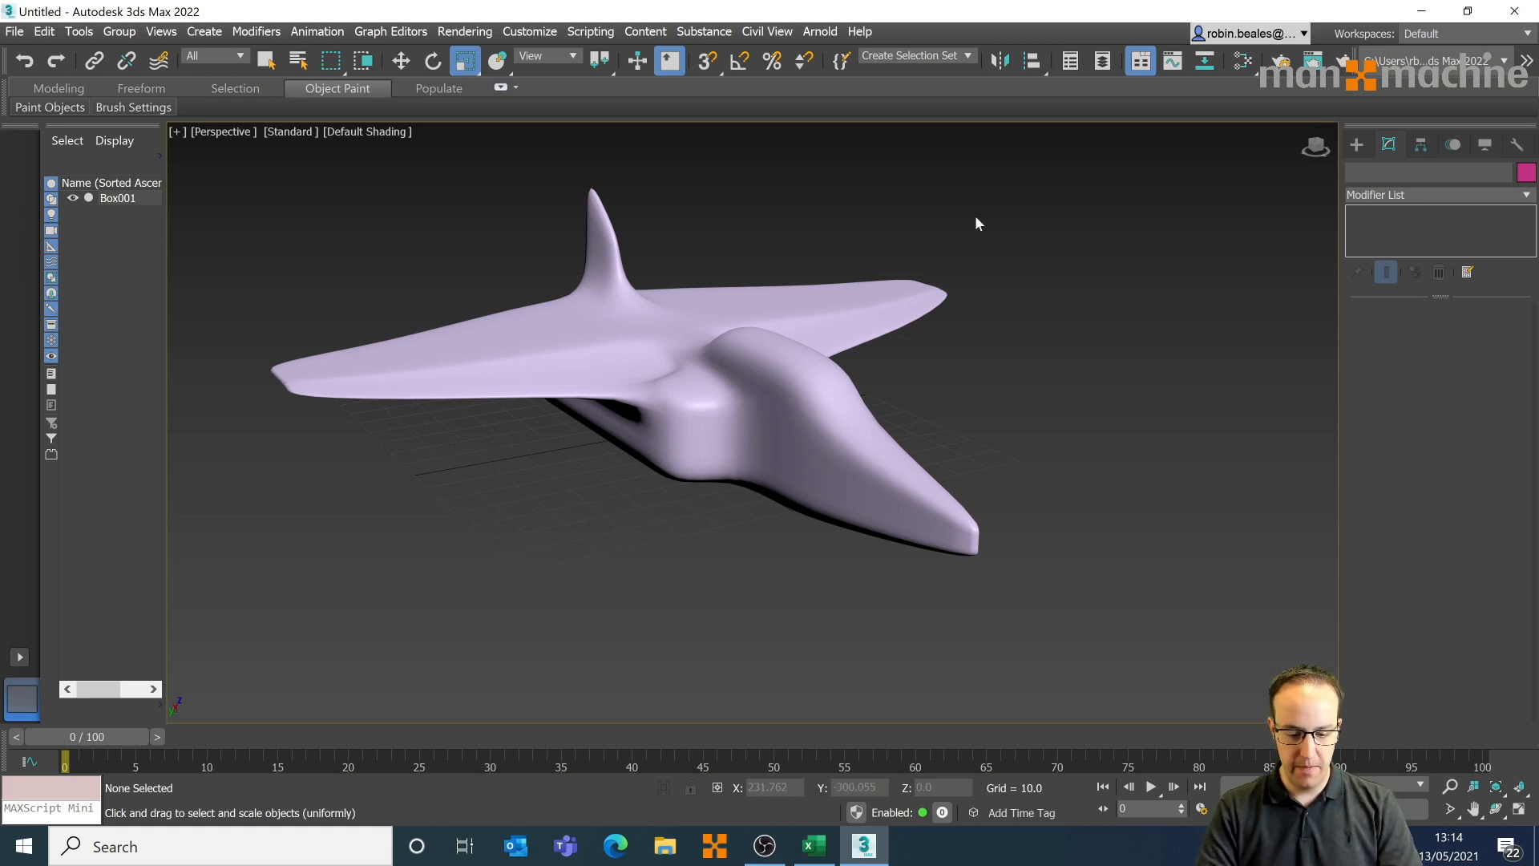
pyautogui.click(809, 380)
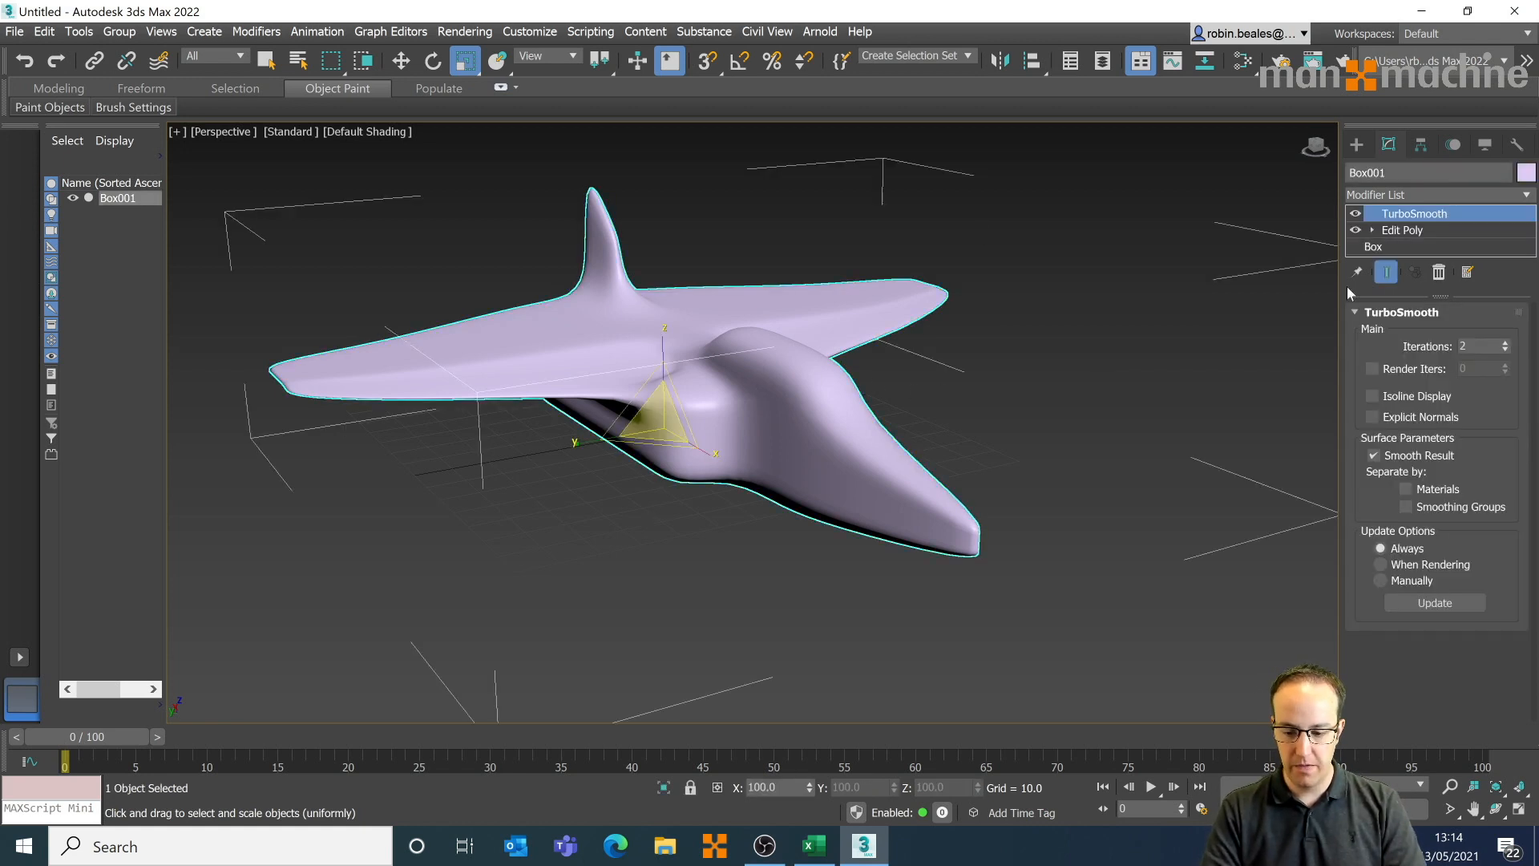
# - Turn off the TurboSmooth display and show the edged faces again on the rear of the ship
pyautogui.click(1355, 214)
pyautogui.keyDown('alt'); pyautogui.moveTo(649, 350); pyautogui.dragTo(785, 363, button='middle'); pyautogui.keyUp('alt')
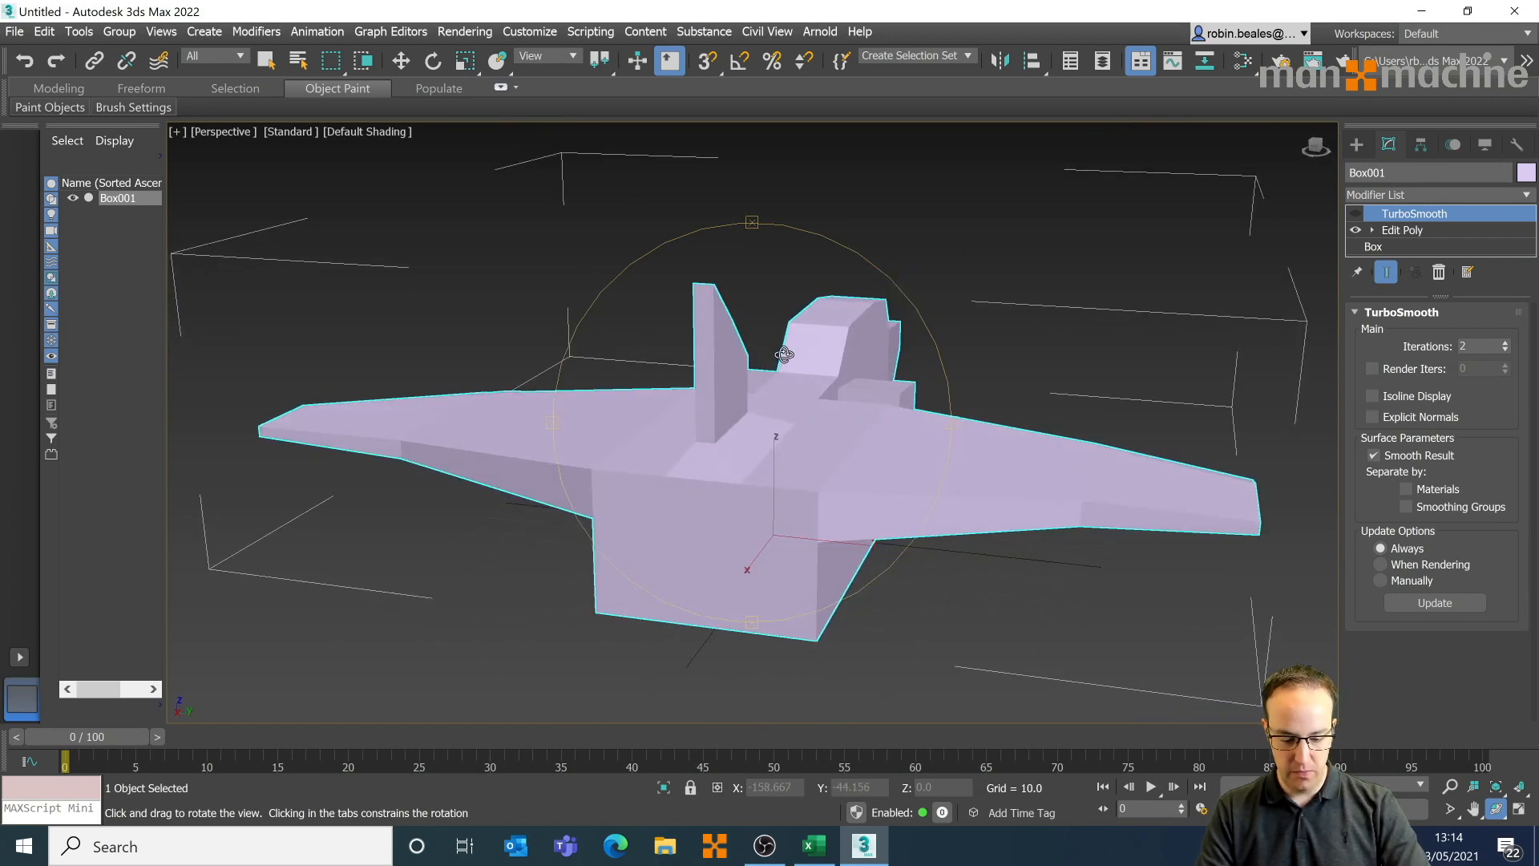
pyautogui.press('F4')
pyautogui.press('r')
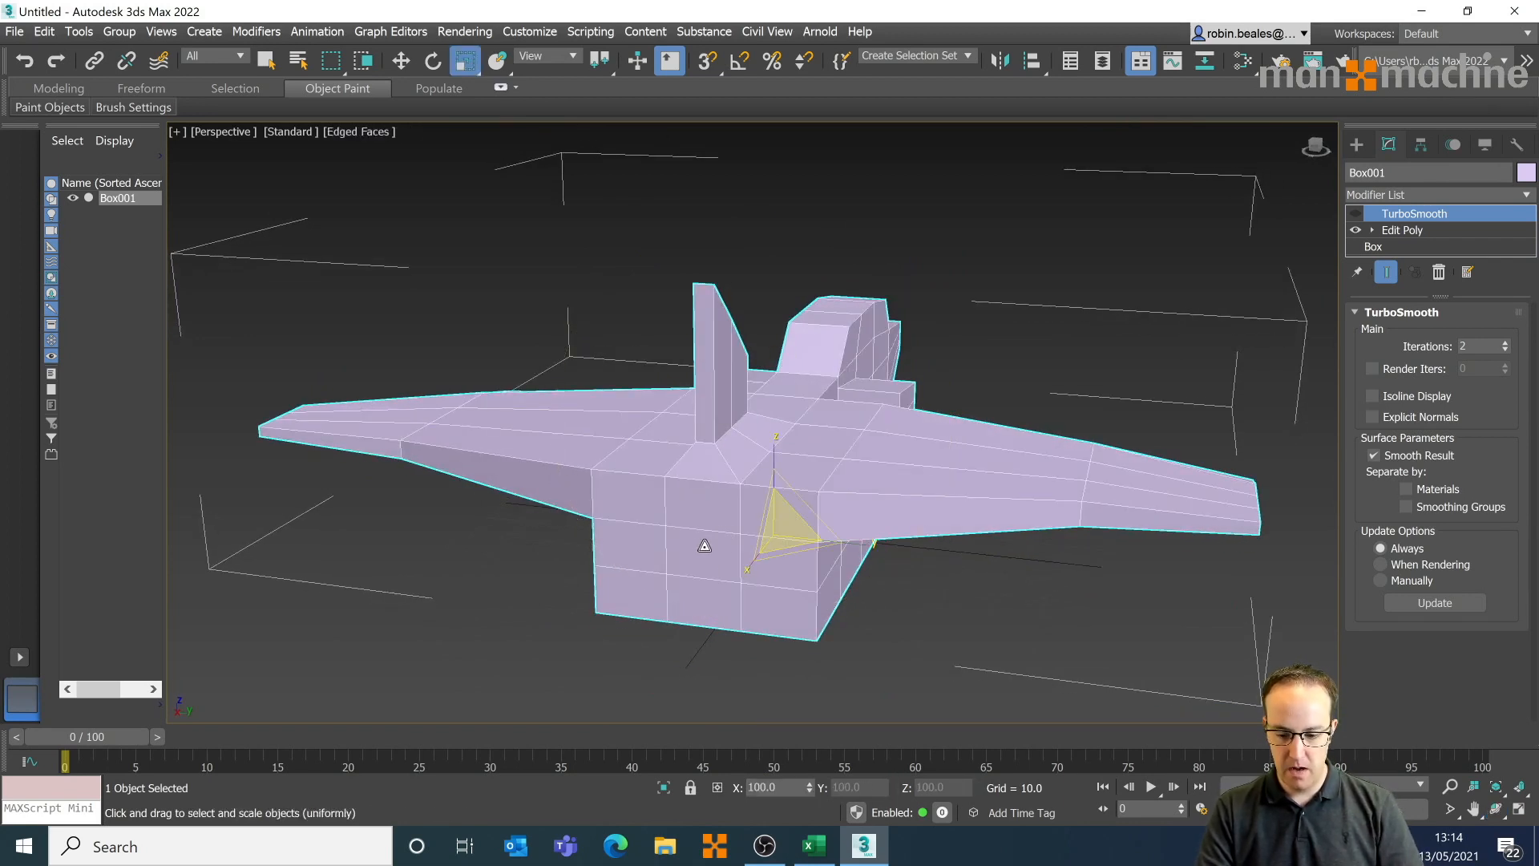
# - Extrude the upper two middle-column polygons of the body's rear face outward along X in Edit Poly
pyautogui.click(1373, 231)
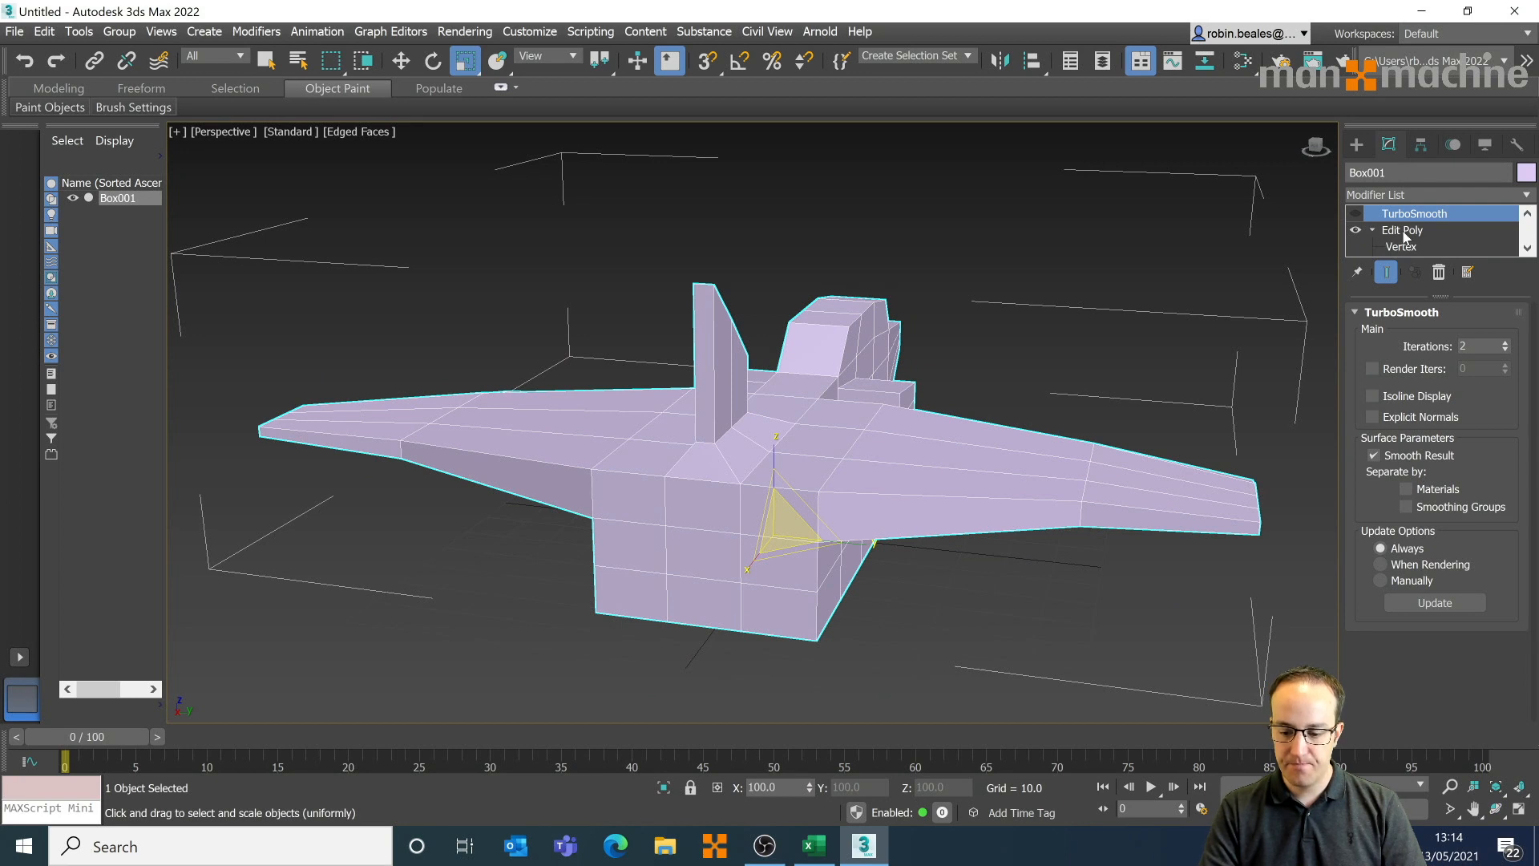
pyautogui.scroll(-2, 1403, 235)
pyautogui.scroll(-1, 1401, 232)
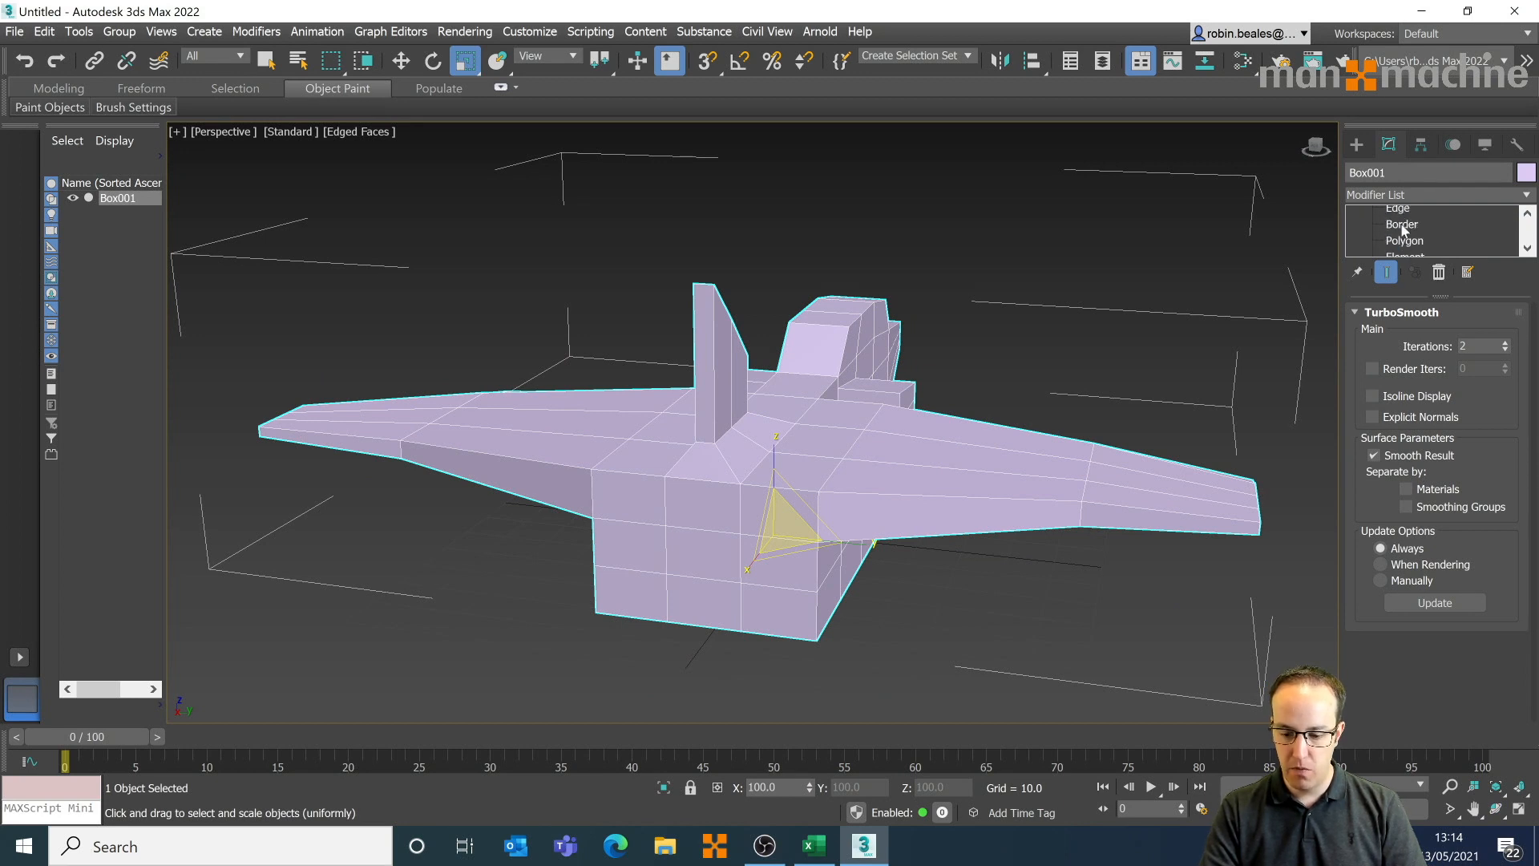
pyautogui.click(1404, 246)
pyautogui.click(691, 561)
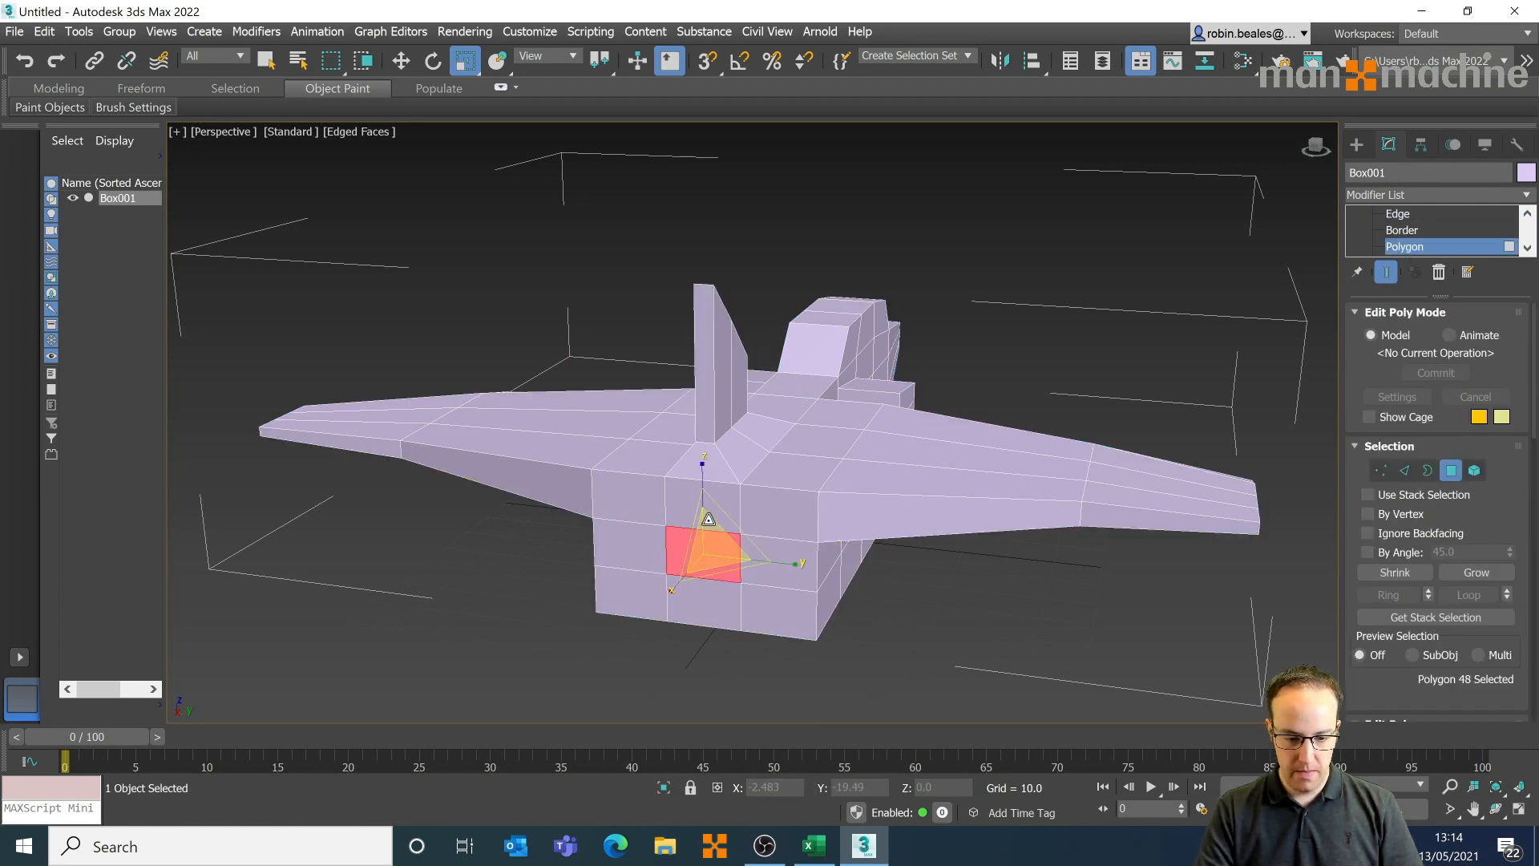
pyautogui.keyDown('ctrl'); pyautogui.click(689, 501); pyautogui.keyUp('ctrl')
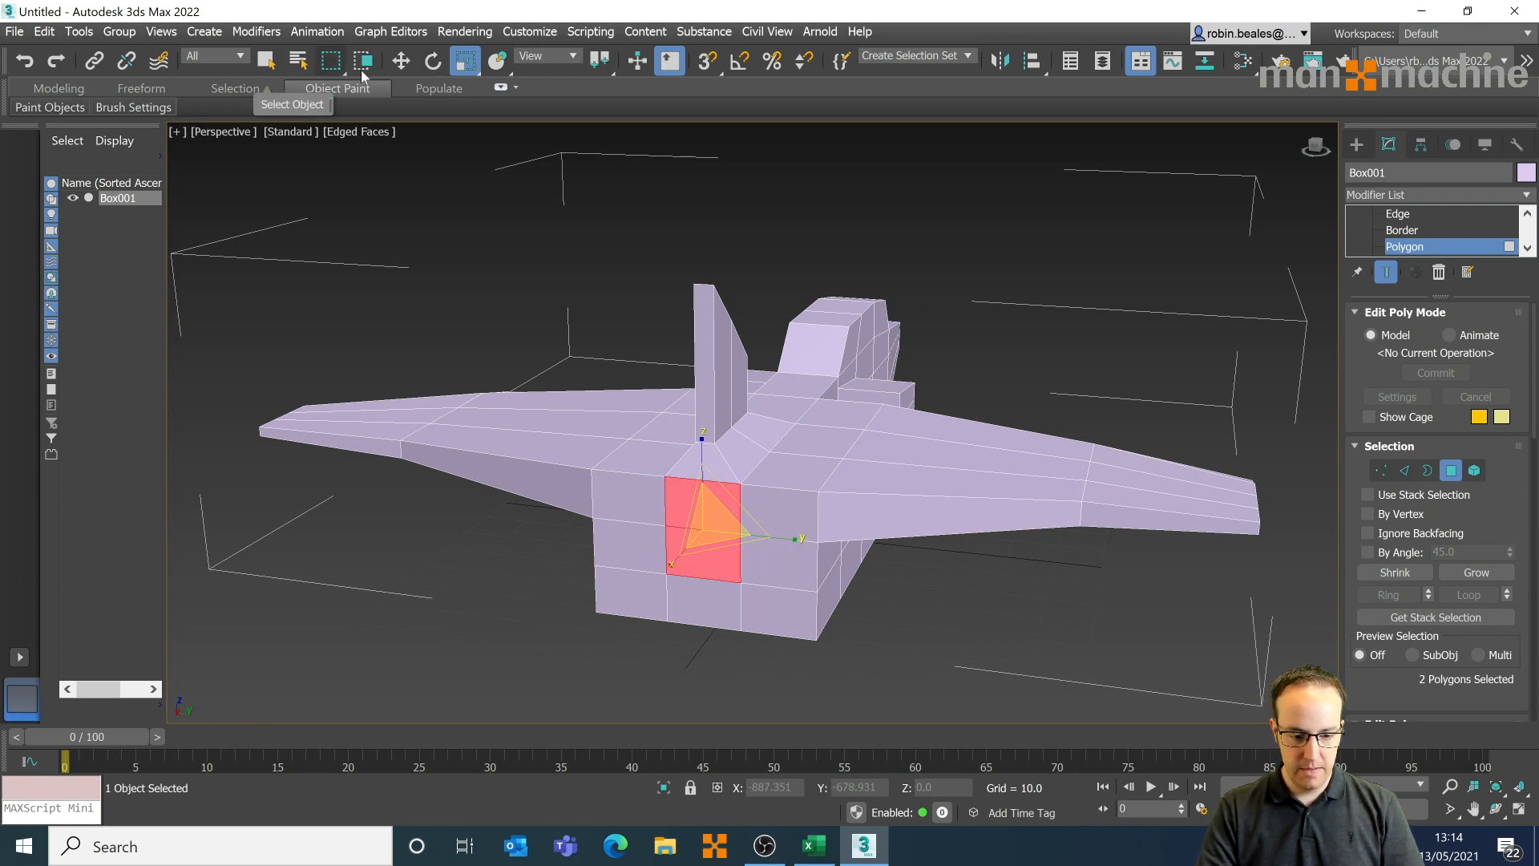
pyautogui.click(401, 60)
pyautogui.moveTo(680, 557)
pyautogui.mouseDown()
pyautogui.moveTo(663, 583)
pyautogui.moveTo(694, 560)
pyautogui.moveTo(670, 522)
pyautogui.moveTo(694, 558)
pyautogui.mouseUp()
# - Inset the rear extrusion's end face and hollow it inward about 17 units along X, deleting the innermost polygons
pyautogui.press('r')
pyautogui.click(400, 61)
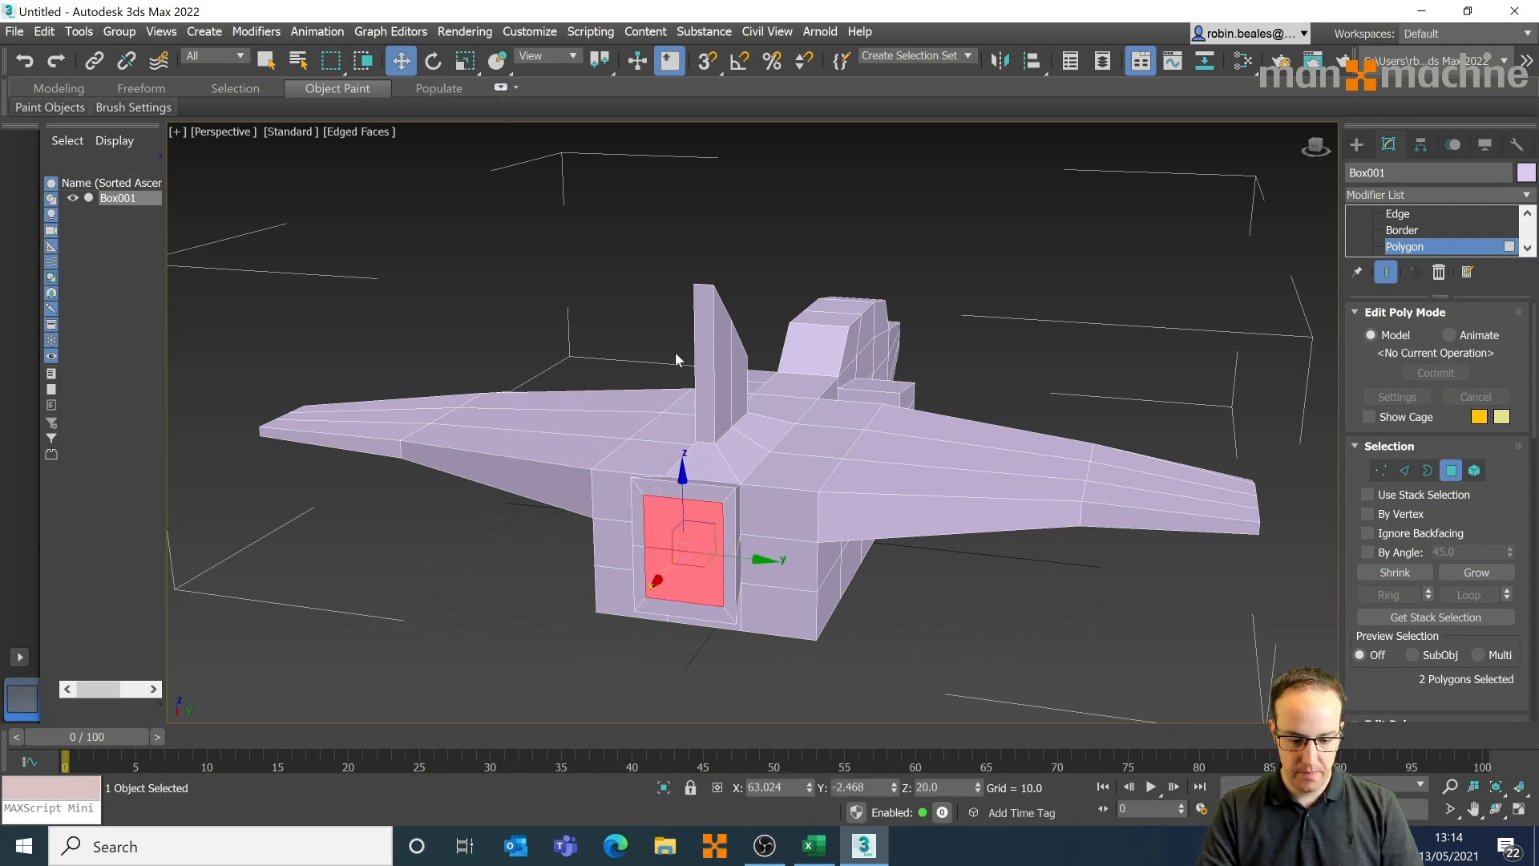
pyautogui.press('Delete')
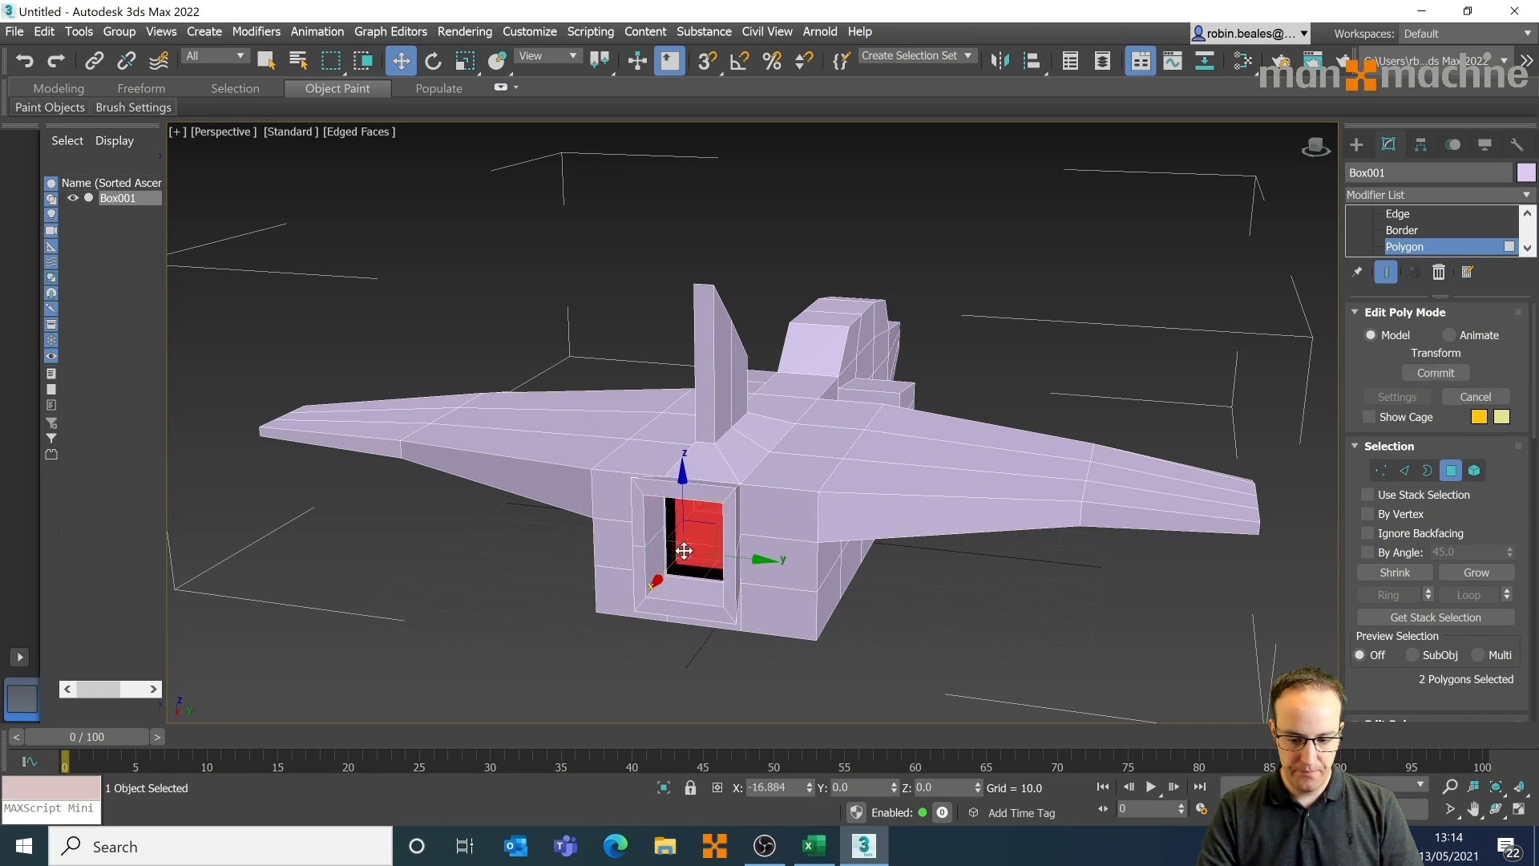
# - Switch Edit Poly to edge level and turn the TurboSmooth display back on for the finished ship
pyautogui.click(1397, 214)
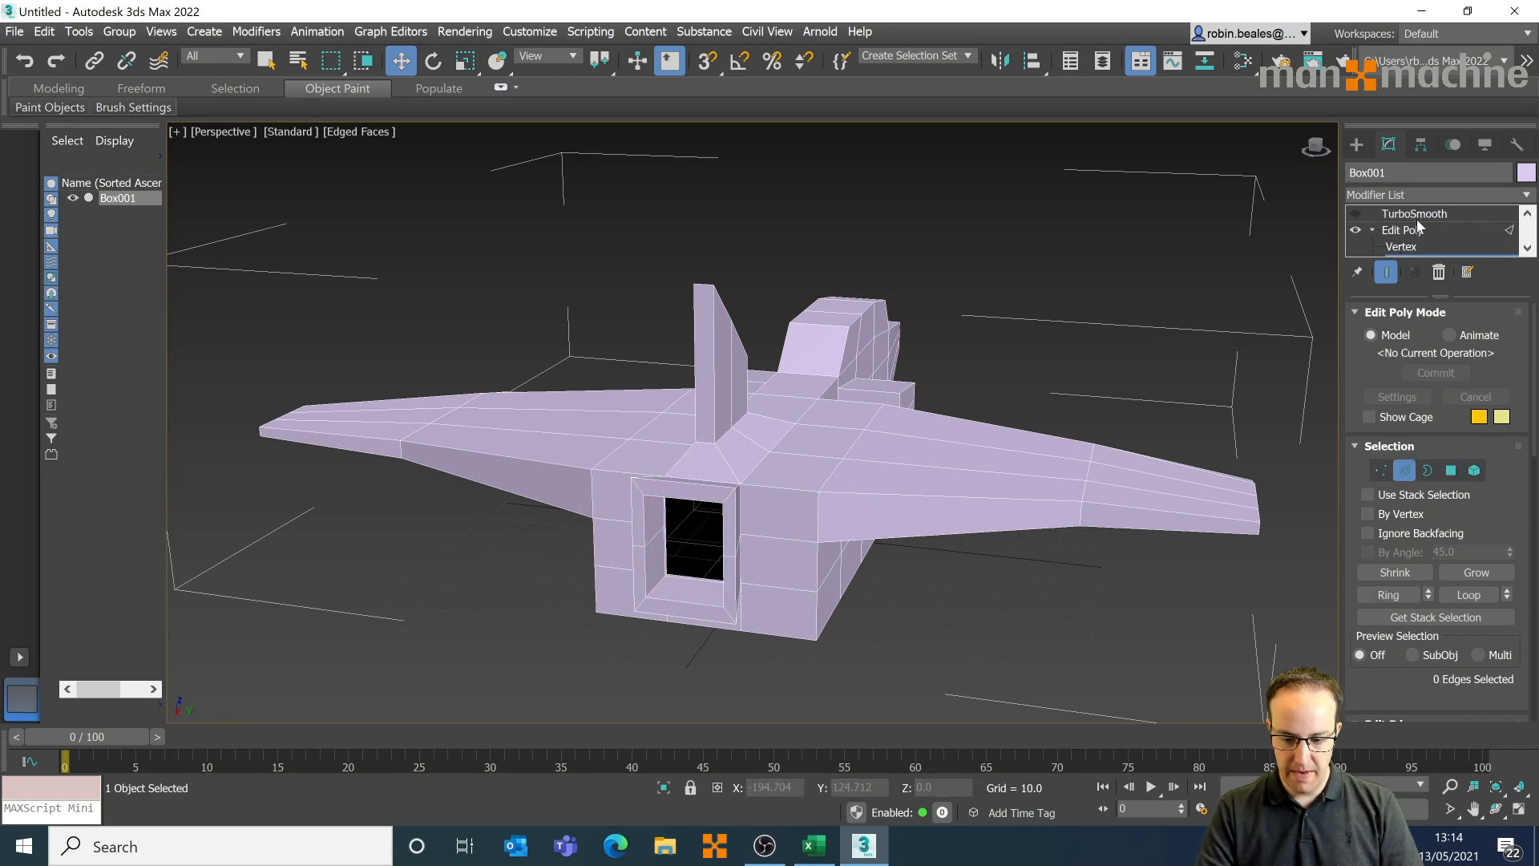
pyautogui.click(1355, 214)
pyautogui.keyDown('alt'); pyautogui.moveTo(1168, 291); pyautogui.dragTo(944, 251, button='middle'); pyautogui.keyUp('alt')
pyautogui.press('w')
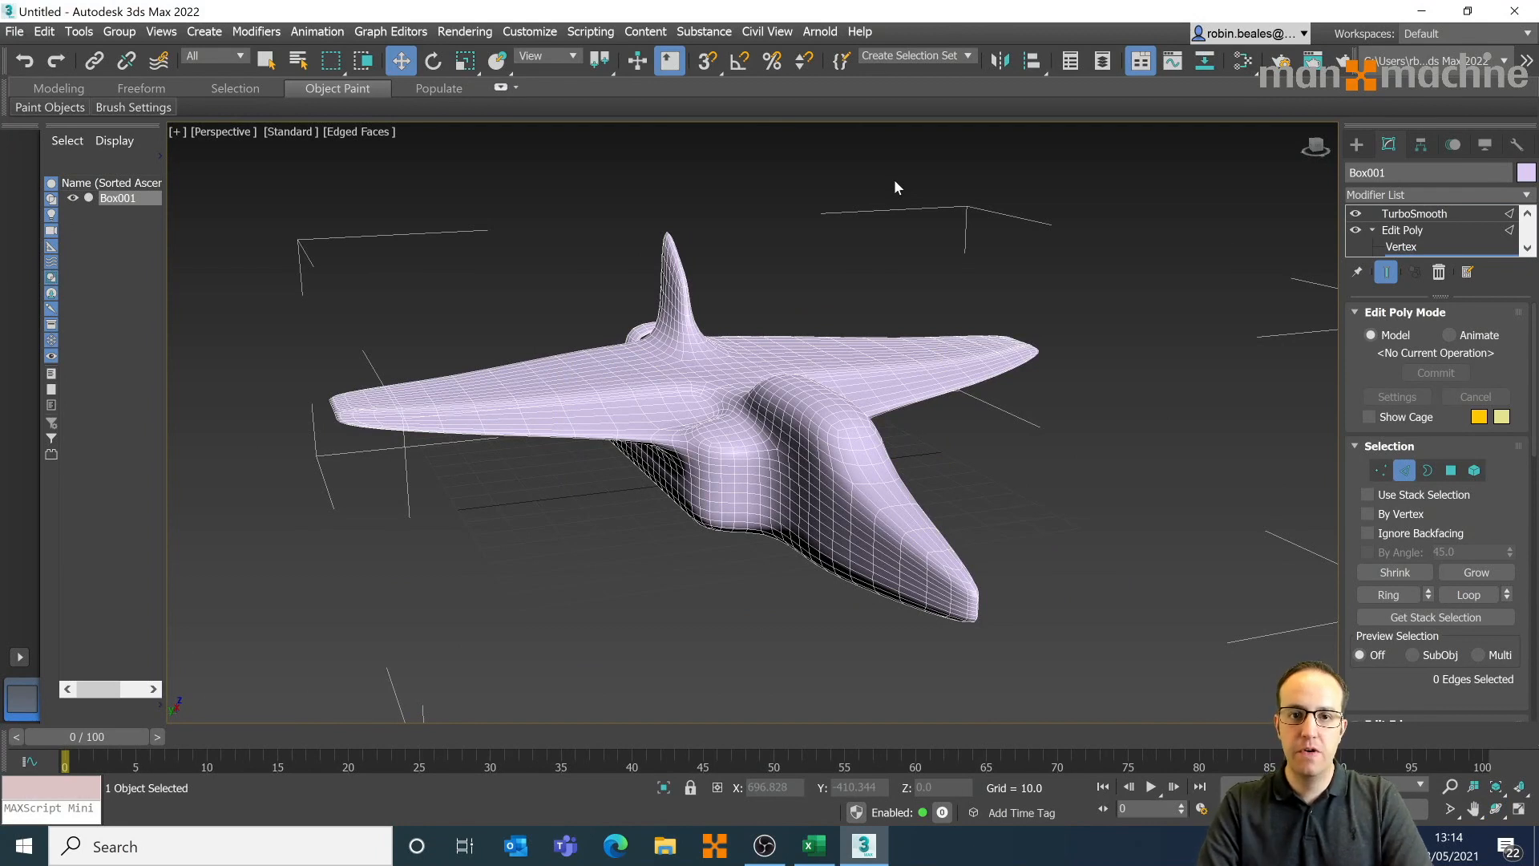